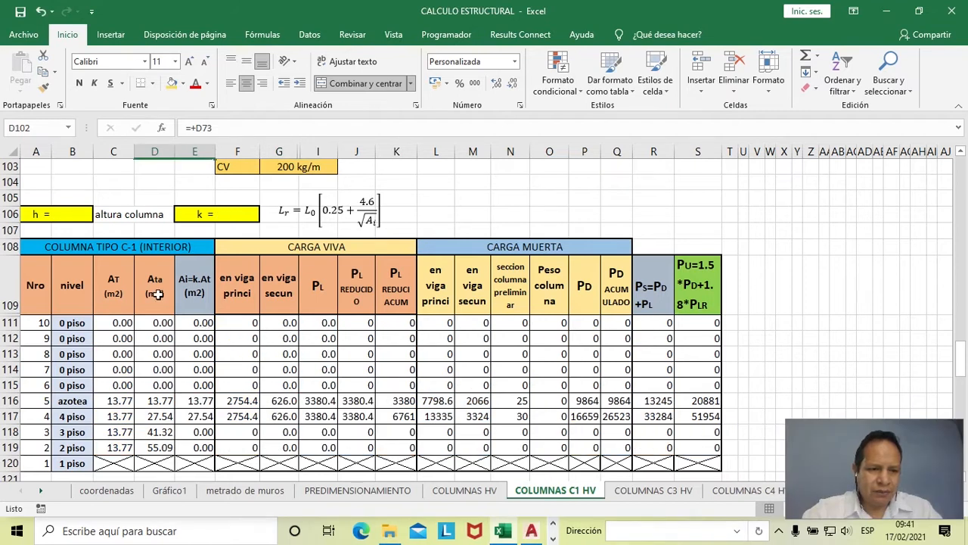
- Switch to the AutoCAD drawing MODIFICADOS.dwg and examine the floor-to-ceiling height and slab thickness in the building section
left_click(66, 215)
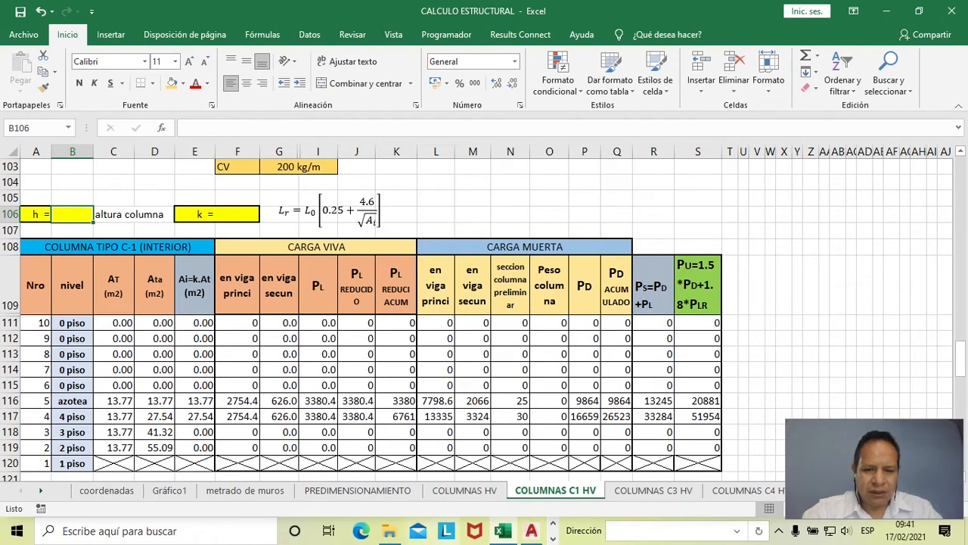
left_click(531, 531)
scroll(491, 413, "down", 5)
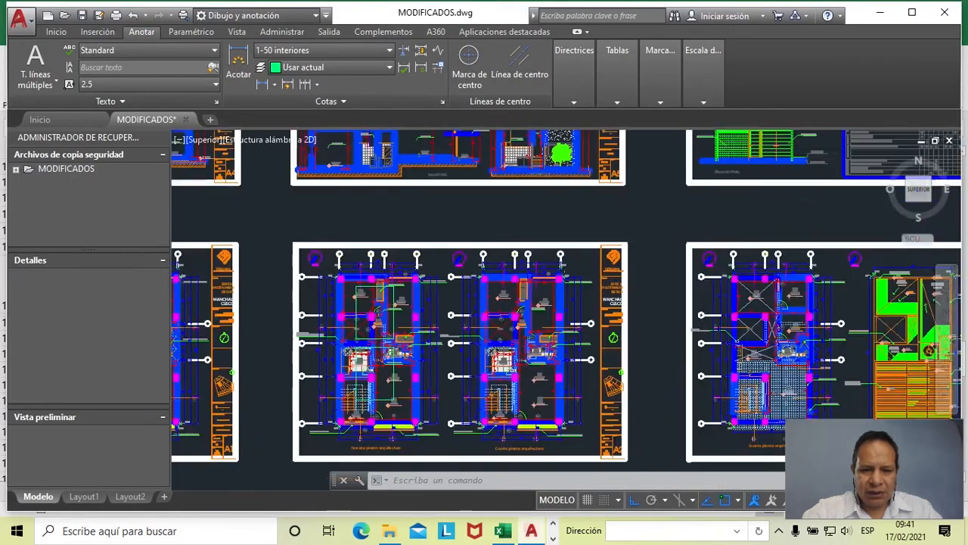
scroll(485, 424, "up", 3)
scroll(486, 438, "up", 6)
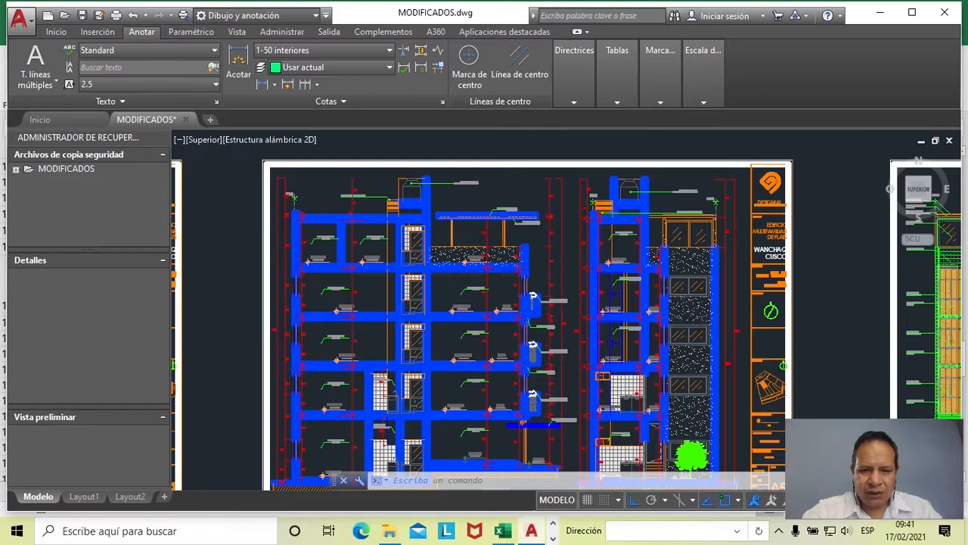
scroll(450, 315, "down", 3)
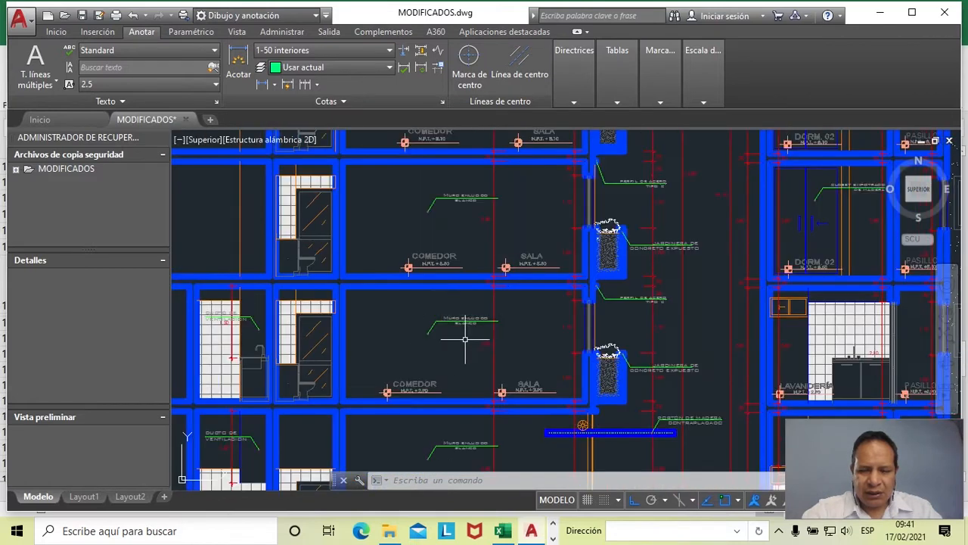
scroll(489, 377, "up", 2)
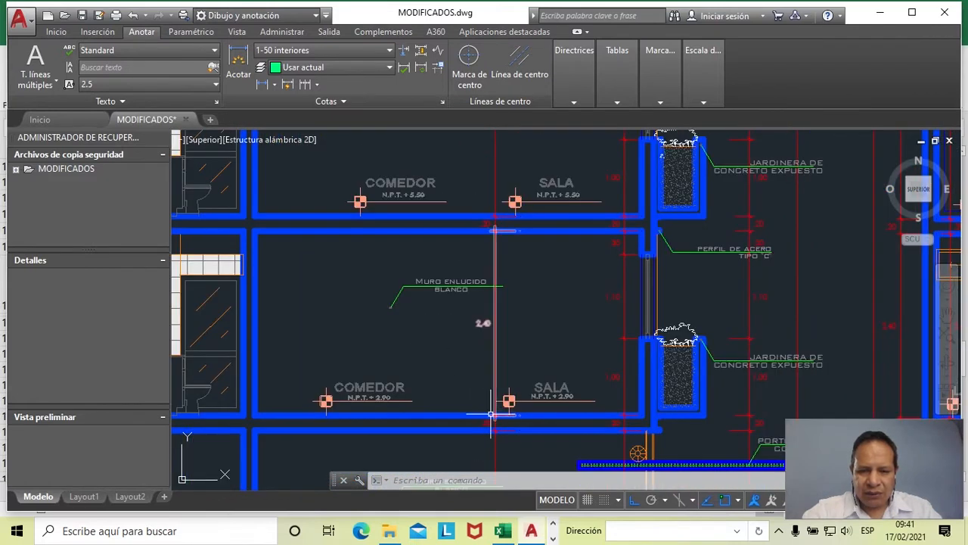
scroll(491, 414, "up", 2)
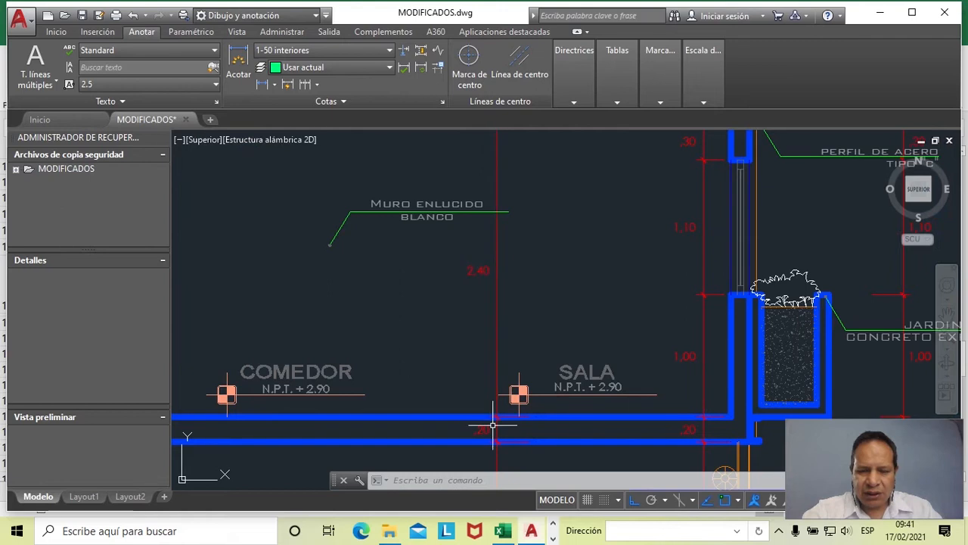
scroll(491, 417, "down", 2)
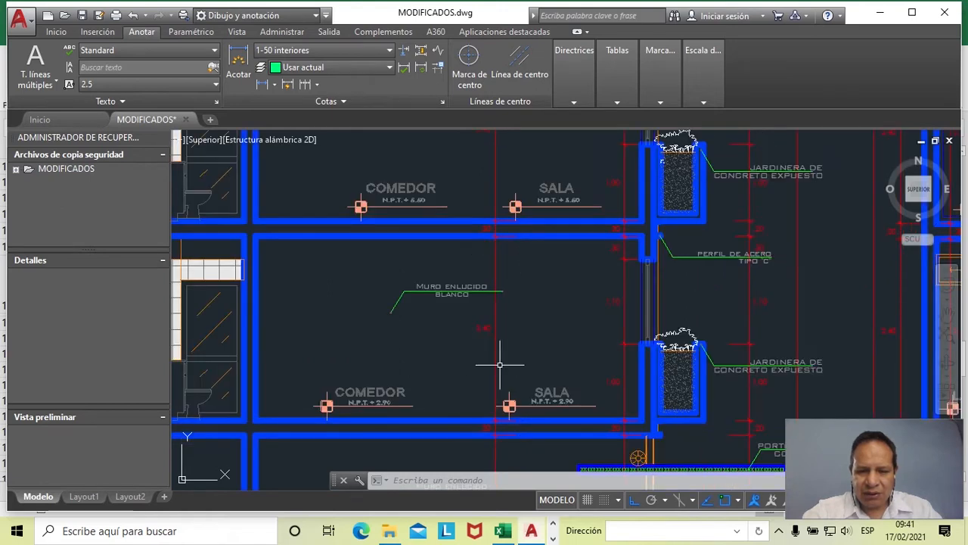
scroll(490, 349, "up", 2)
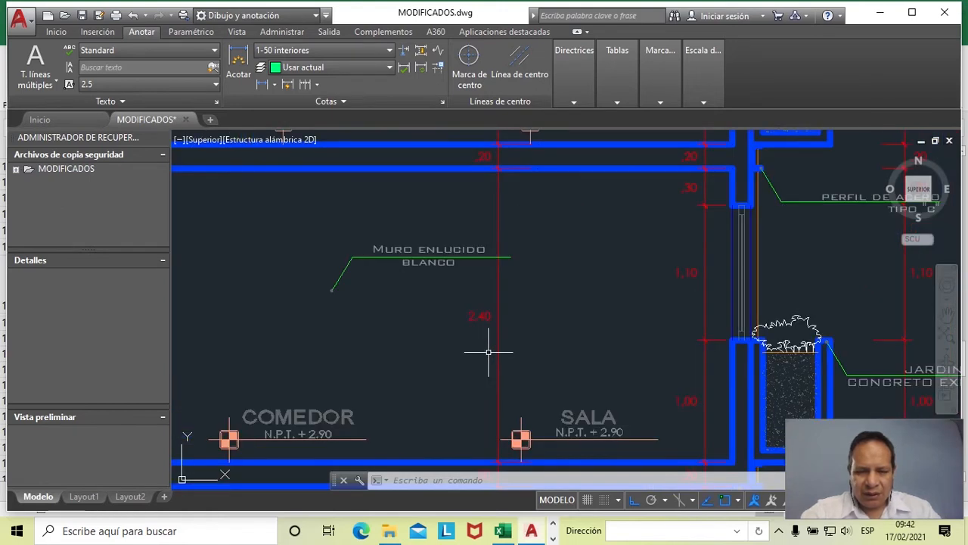
- Return to the CALCULO ESTRUCTURAL workbook in Excel and set the column height h in cell B106 to 2.57
key("alt+Tab")
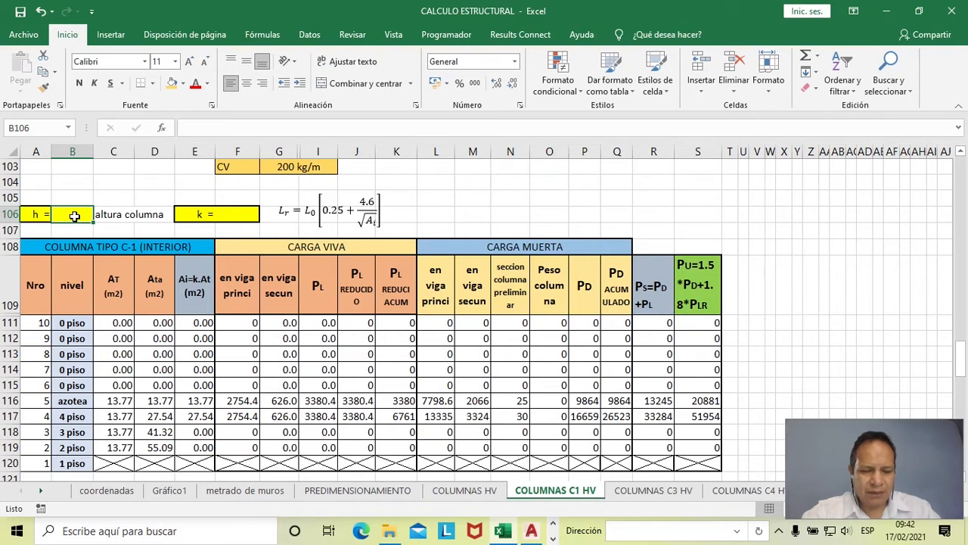
type("+2.57")
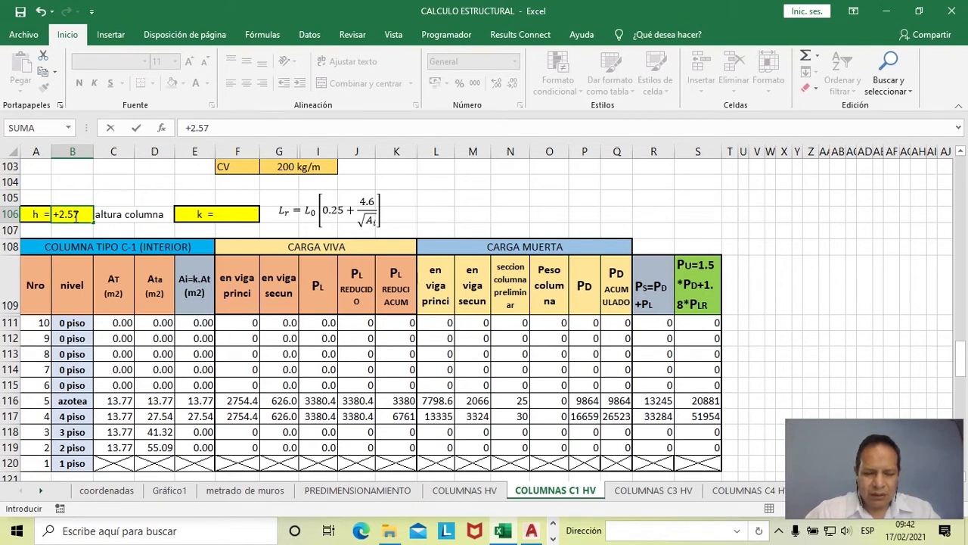
key("Return")
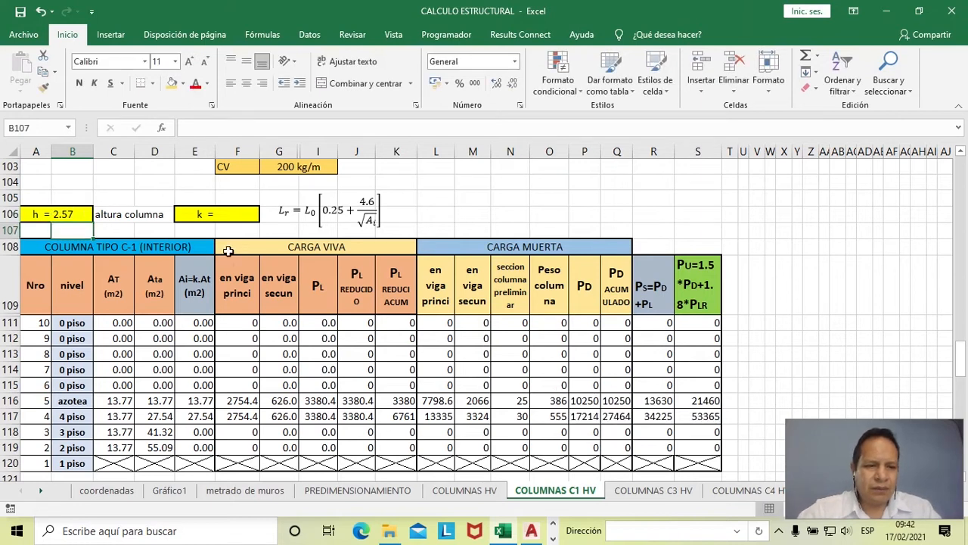
- Select the k value cell F106 and find Article 10 on live load reduction in the Word document TABLAS Y CUADROS
left_click(225, 218)
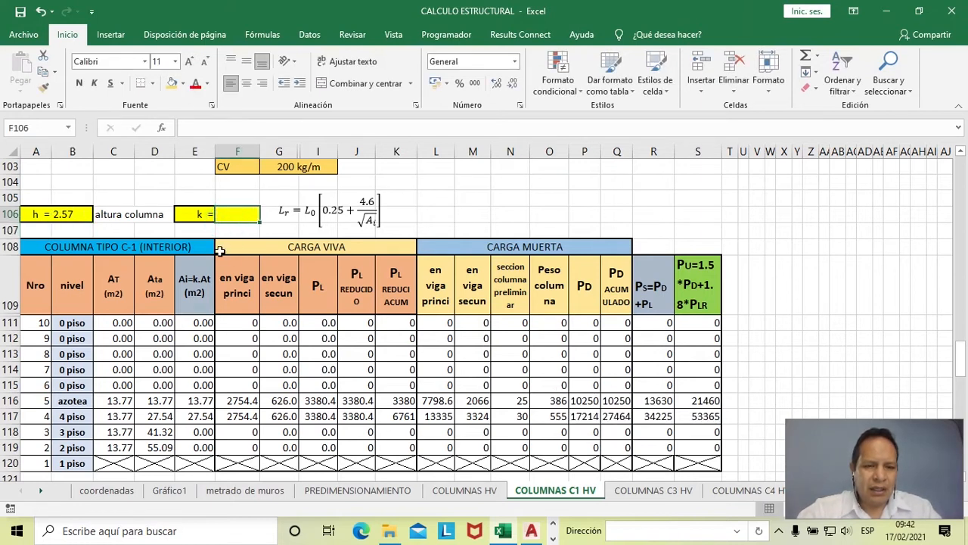
scroll(222, 242, "up", 2)
scroll(219, 255, "down", 2)
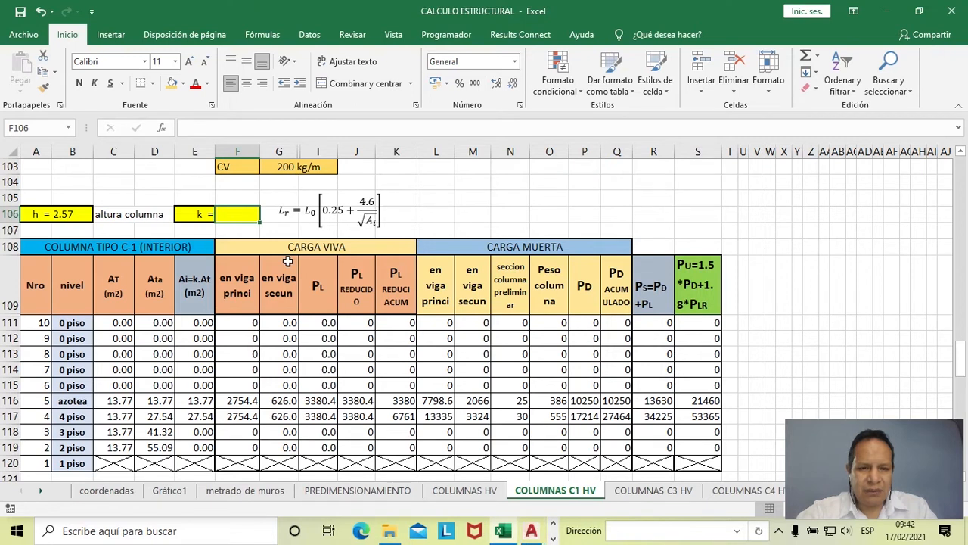
key("alt+Tab")
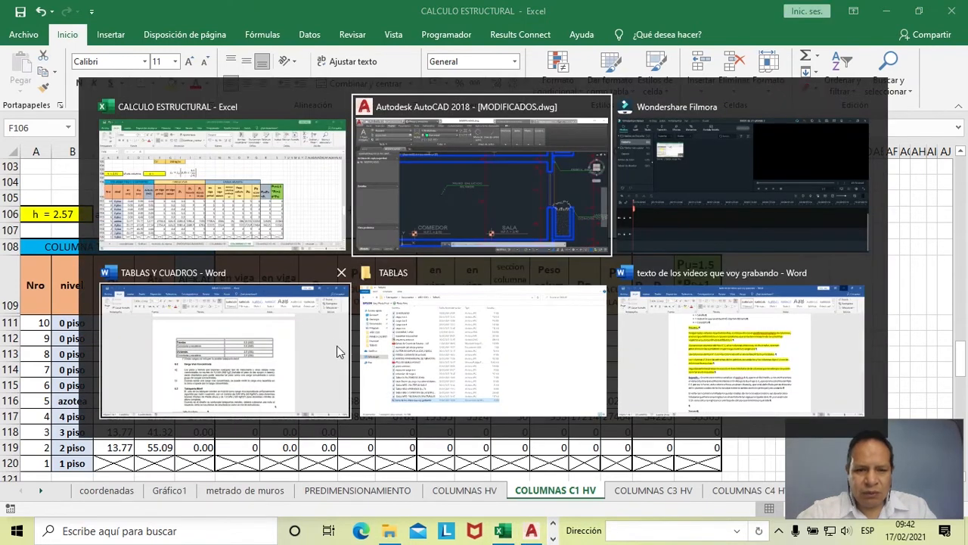
left_click(246, 369)
scroll(366, 320, "down", 15)
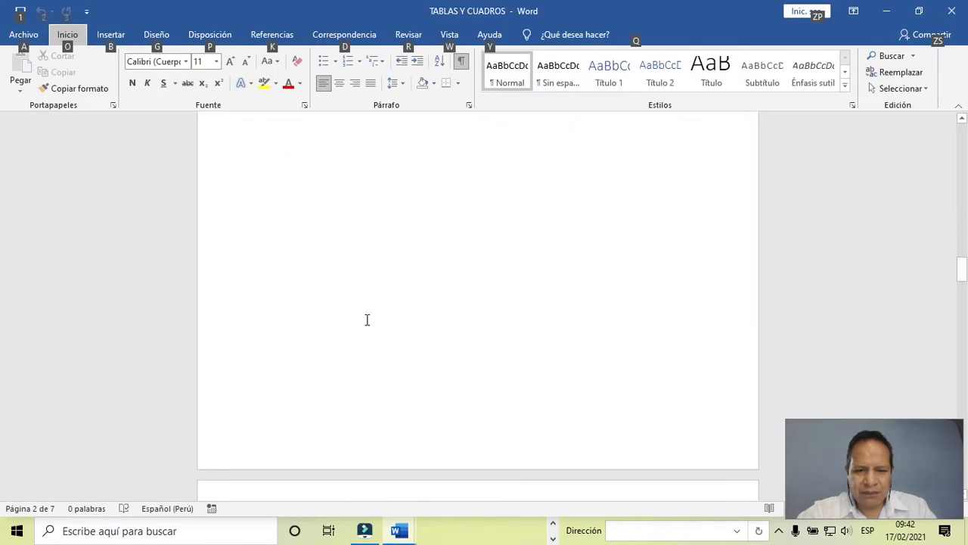
scroll(365, 320, "up", 5)
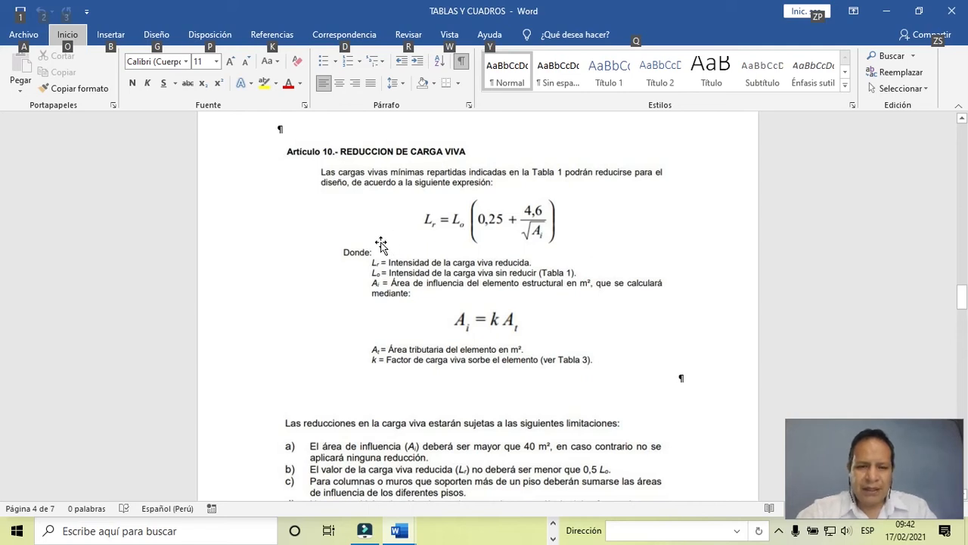
- View the plan sheets in AutoCAD and return to Word to read the Article 10 definitions of Ai, At and k
key("alt+Tab")
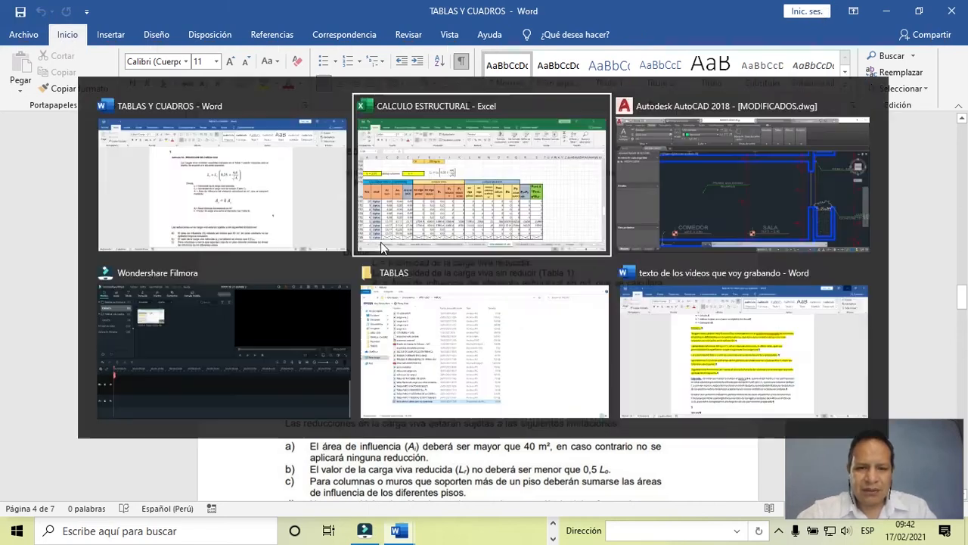
key("alt+Tab")
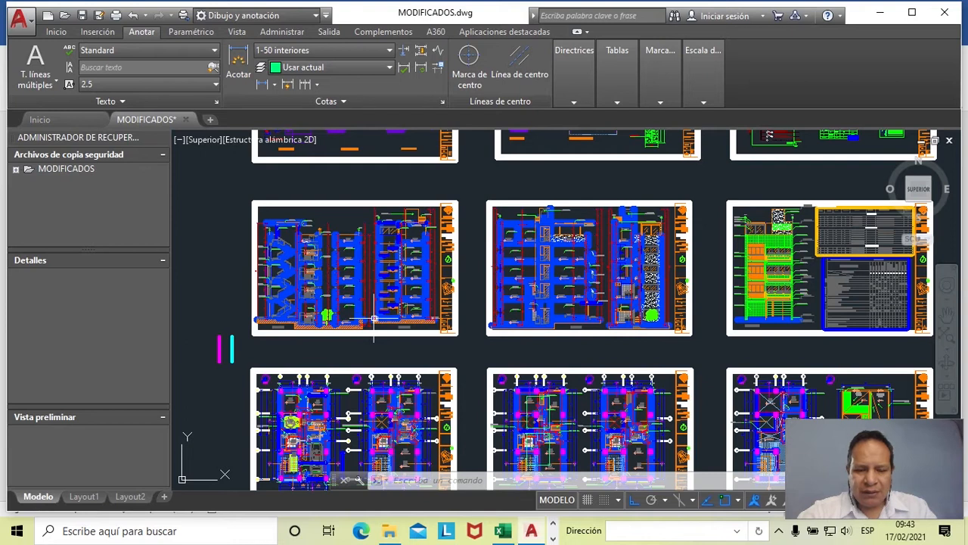
mouse_move(374, 318)
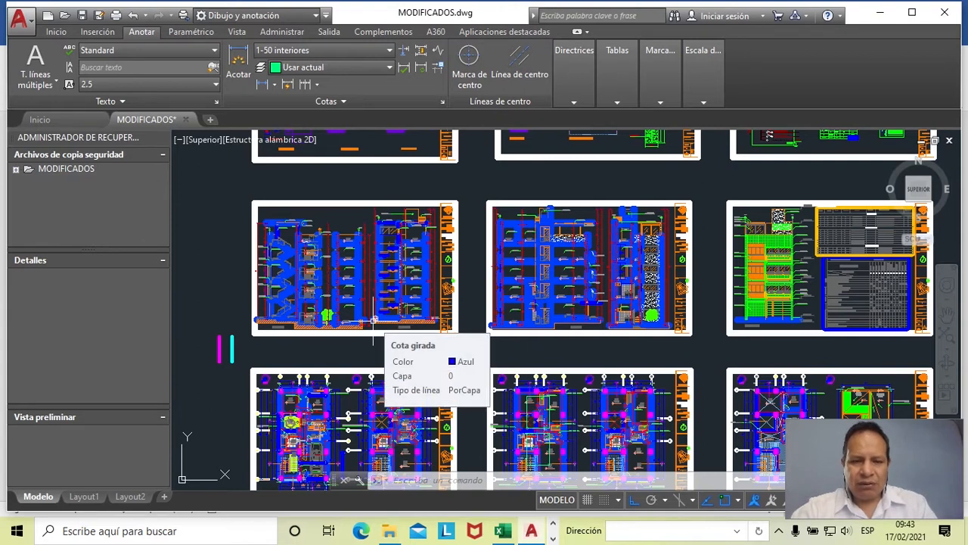
key("alt+Tab")
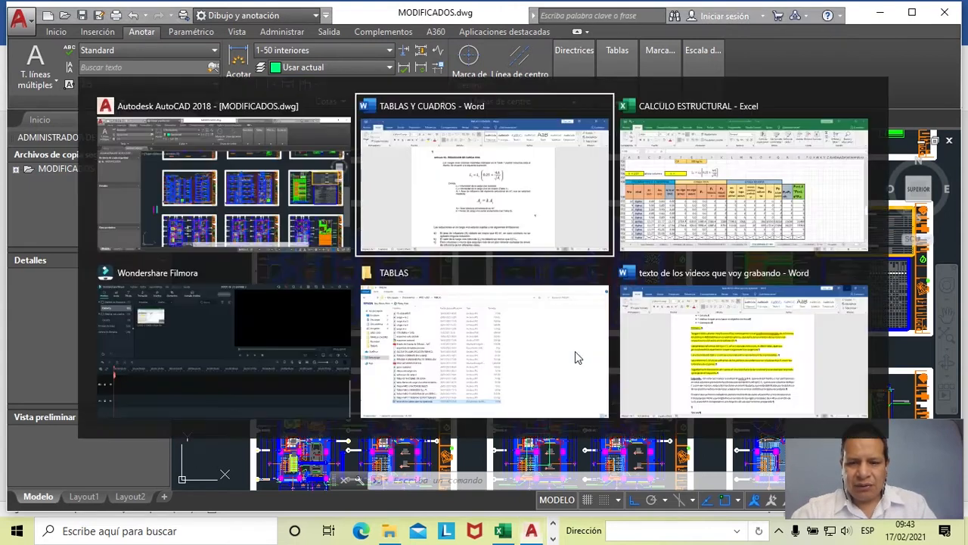
left_click(525, 210)
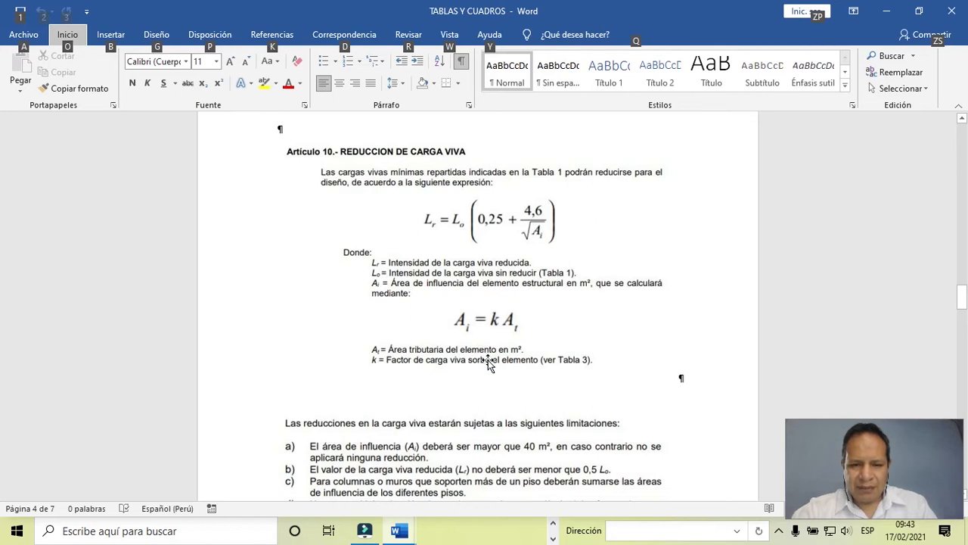
scroll(492, 374, "up", 3)
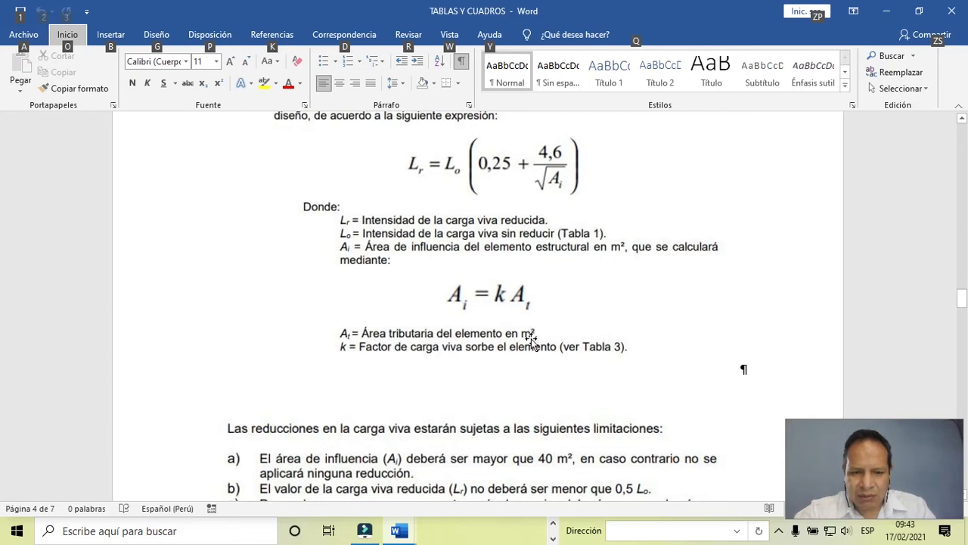
- Switch to AutoCAD and examine the hatched tributary area around the column at axes B and 2
key("alt+Tab")
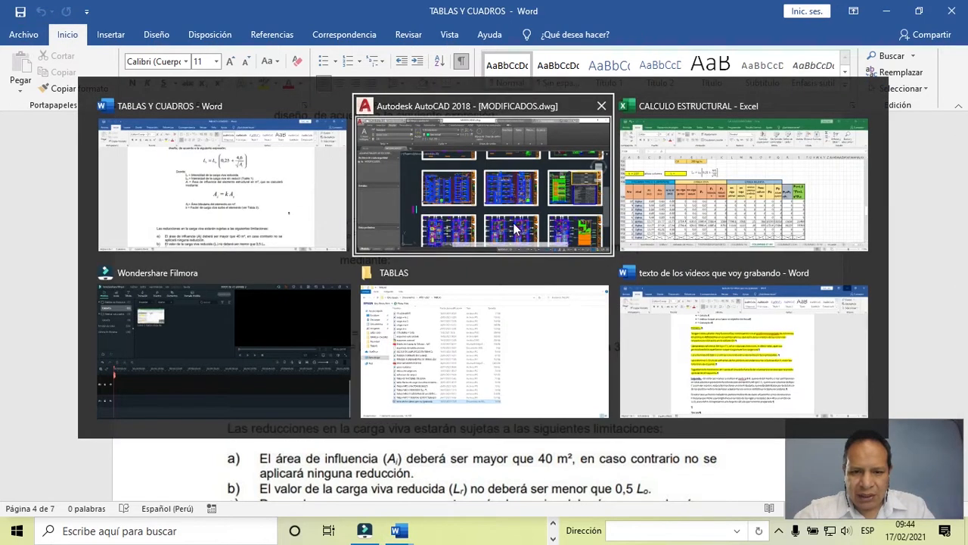
key("alt+Tab")
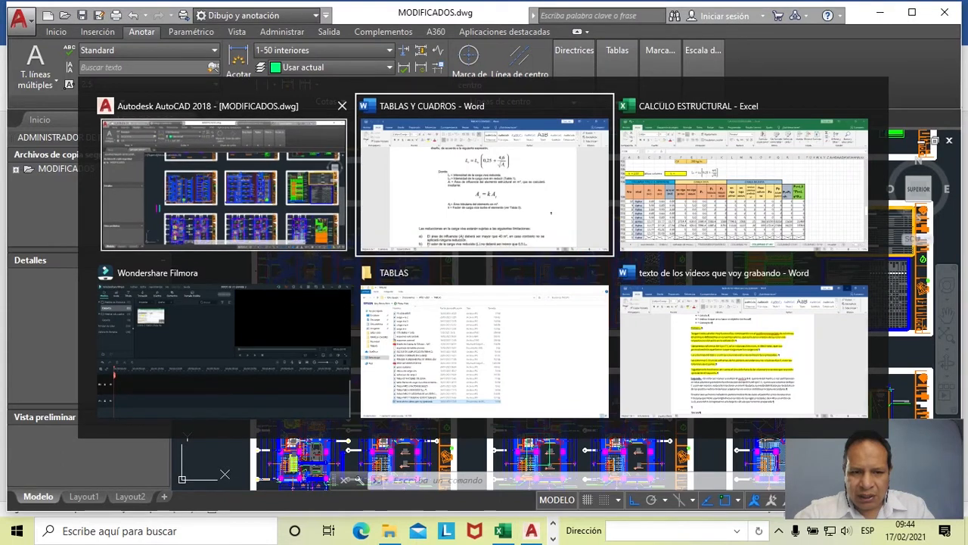
left_click(310, 212)
scroll(497, 262, "down", 12)
scroll(488, 262, "up", 6)
scroll(551, 252, "up", 10)
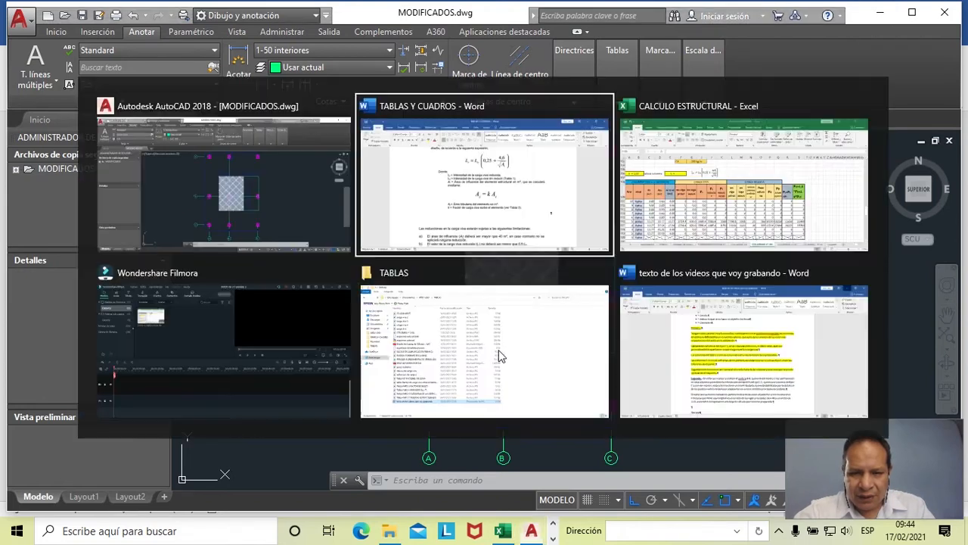
- Return to the Word document and look up the live load factor k for columns and walls in Tabla 3
key("alt+Tab")
left_click(492, 227)
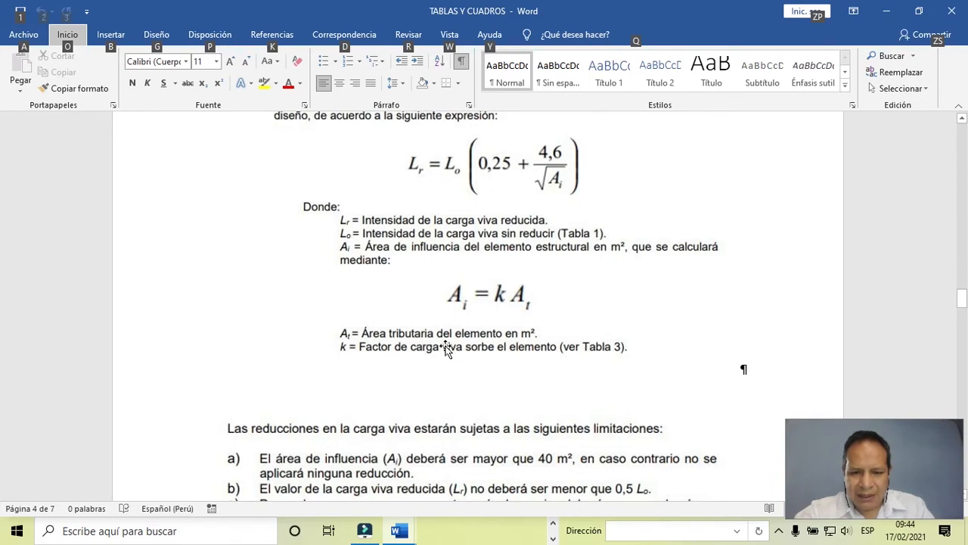
scroll(447, 348, "down", 15)
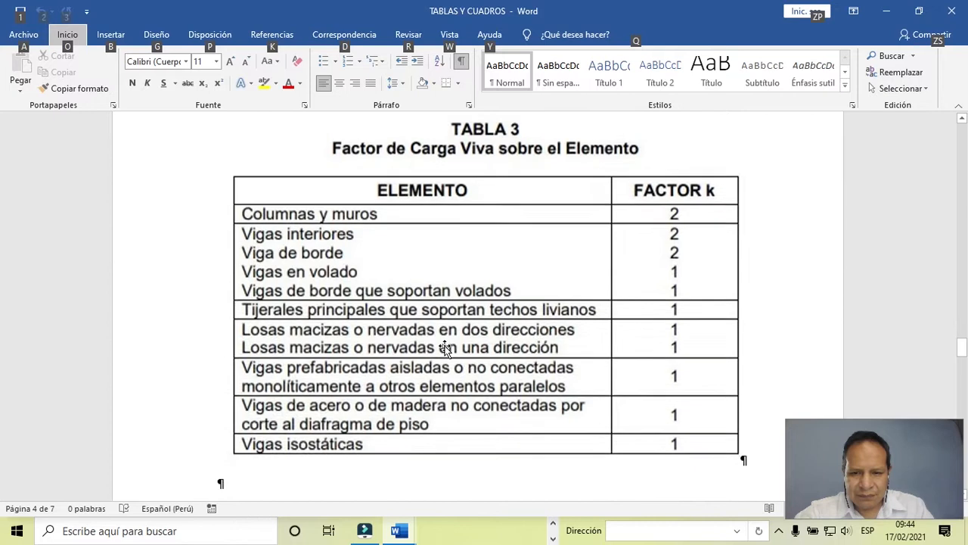
scroll(447, 348, "up", 1)
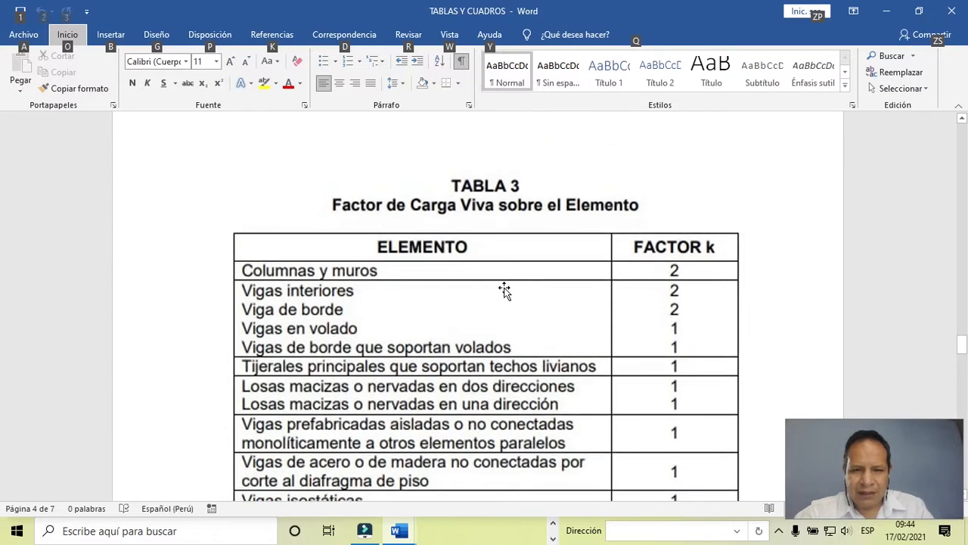
scroll(557, 299, "down", 1)
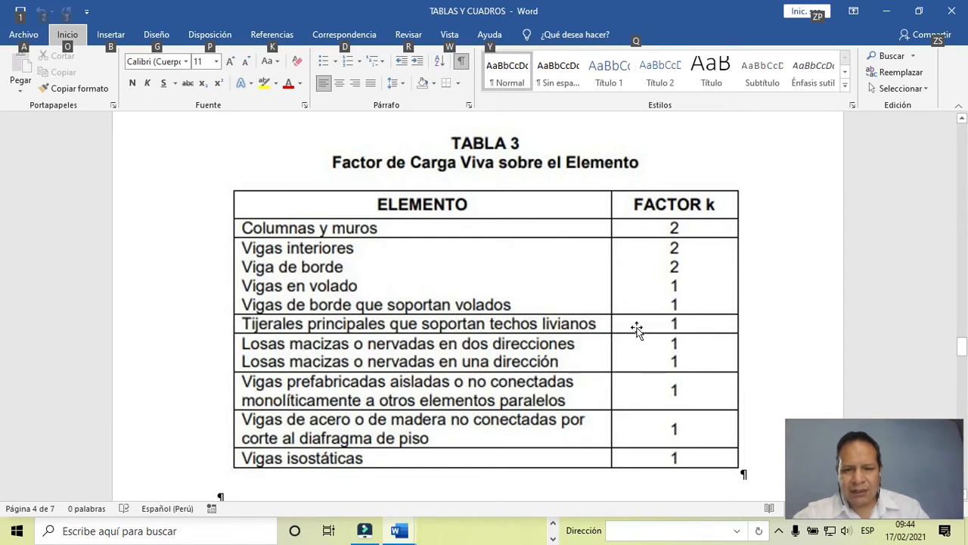
scroll(638, 329, "up", 3)
scroll(638, 329, "down", 1)
- Switch back to the Excel workbook and set the live load factor k in cell F106 to 2
key("alt+Tab")
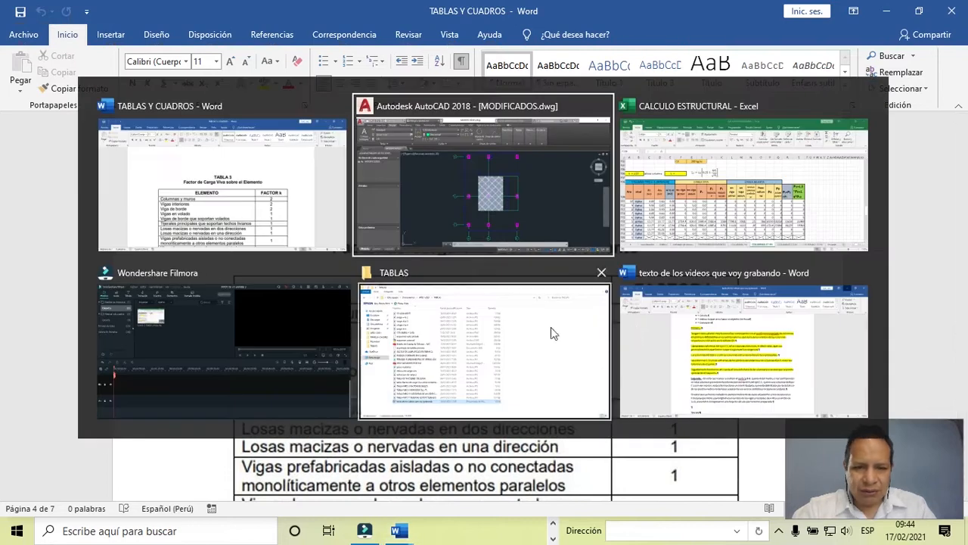
left_click(645, 246)
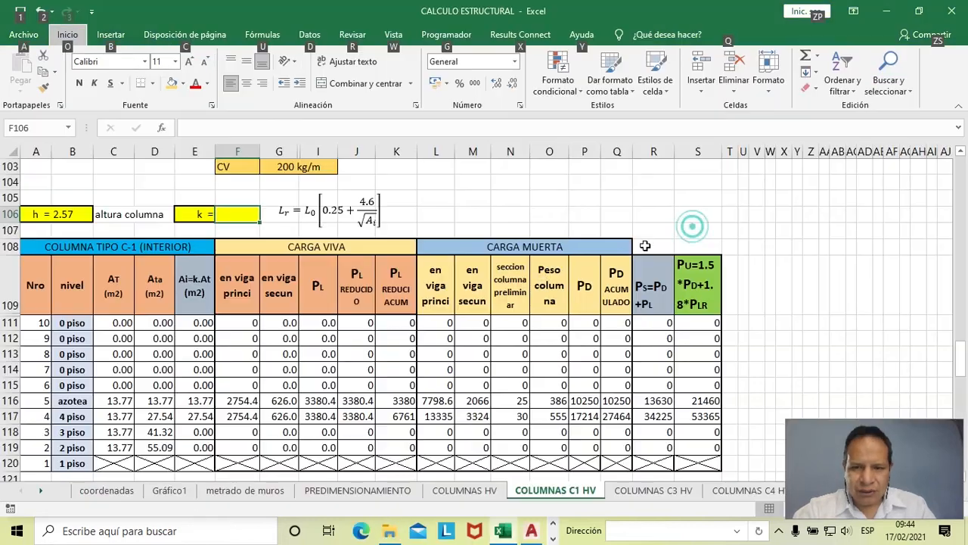
left_click(237, 217)
type("2")
key("Return")
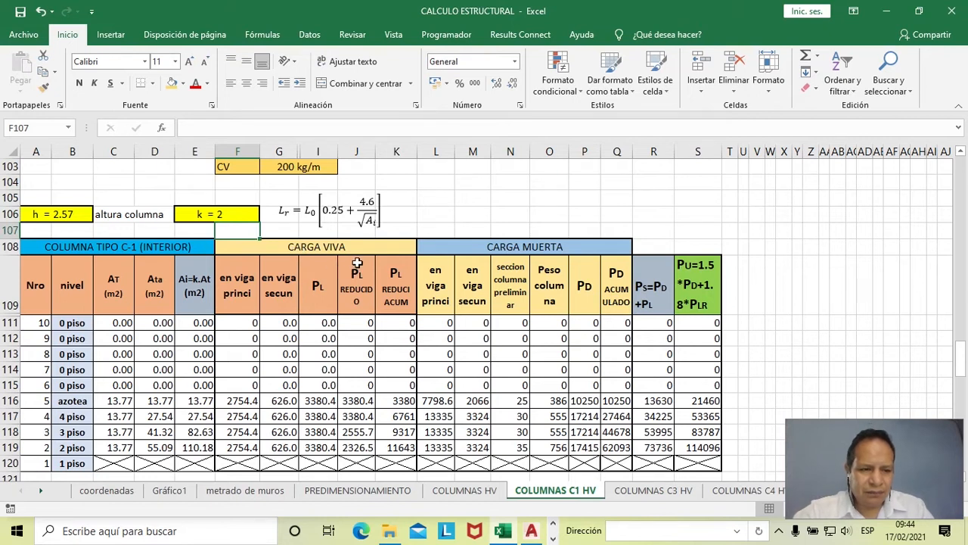
- Review the interior column C-1 load table, checking the level numbers in the Nro column down to the first floor
scroll(357, 262, "down", 2)
scroll(357, 262, "up", 1)
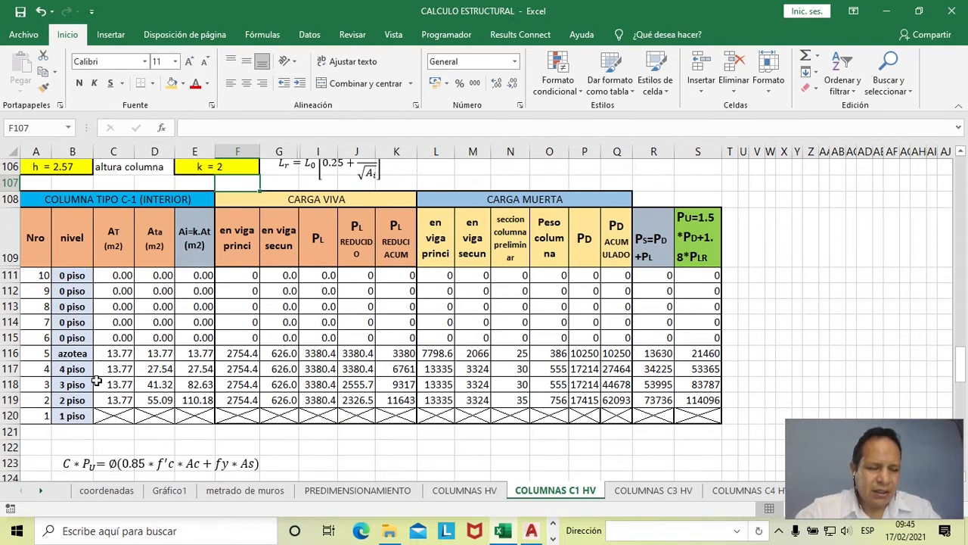
left_click_drag(35, 240, 47, 412)
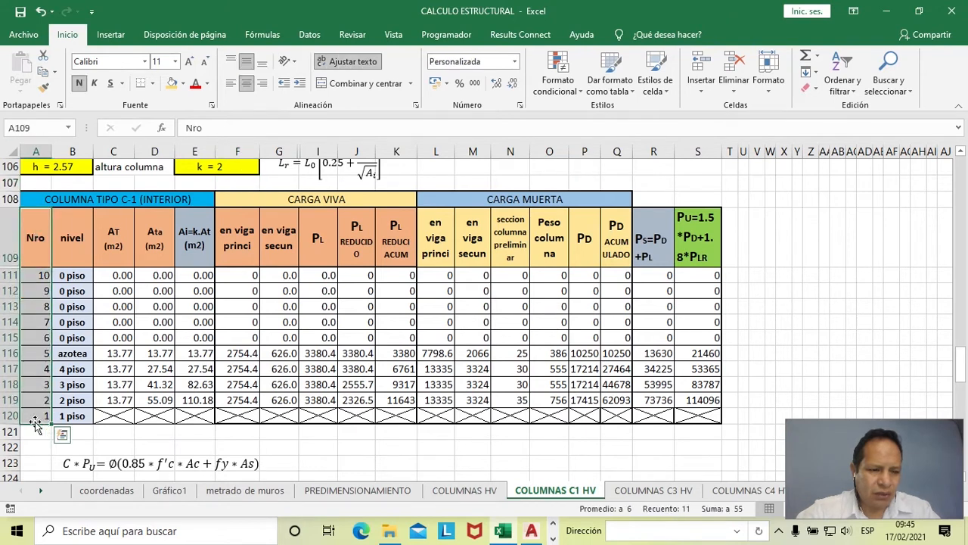
left_click(36, 415)
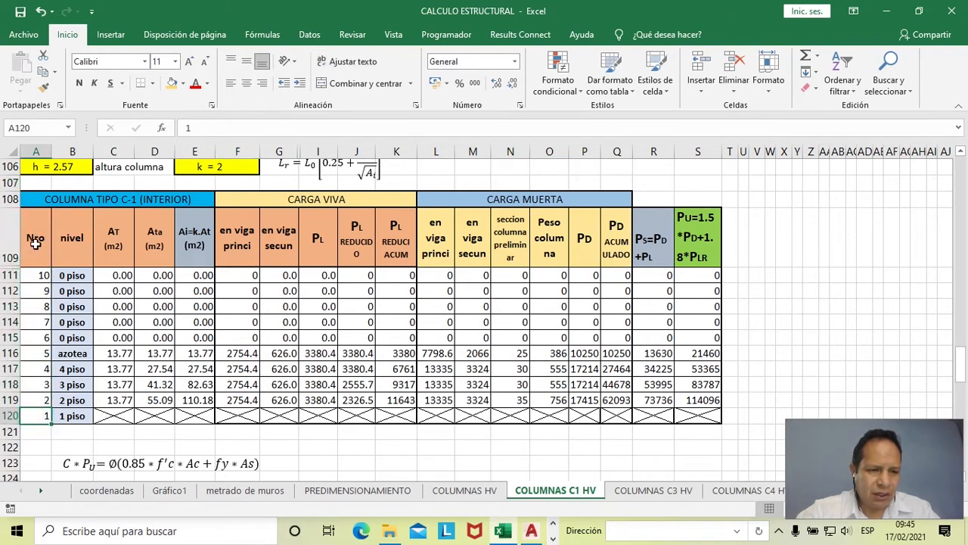
- Review the nivel column of the C-1 table, checking the level cells from 2 piso up to azotea
left_click_drag(74, 238, 68, 337)
left_click_drag(76, 400, 76, 416)
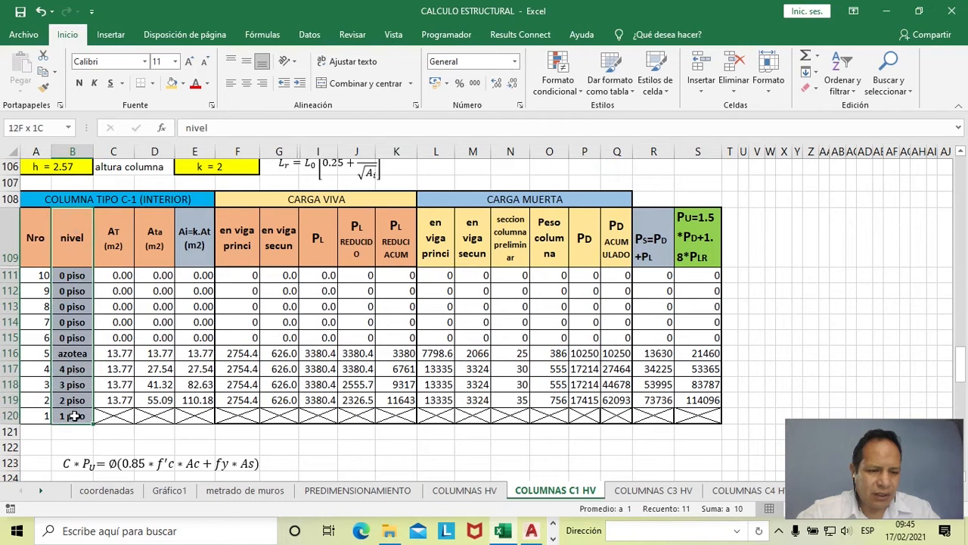
left_click(75, 400)
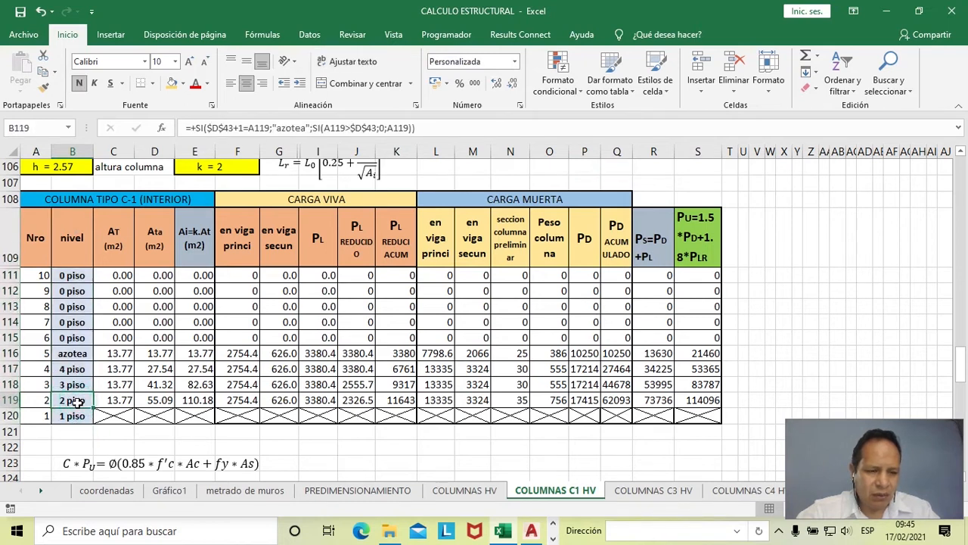
left_click(72, 385)
left_click(70, 369)
left_click(72, 353)
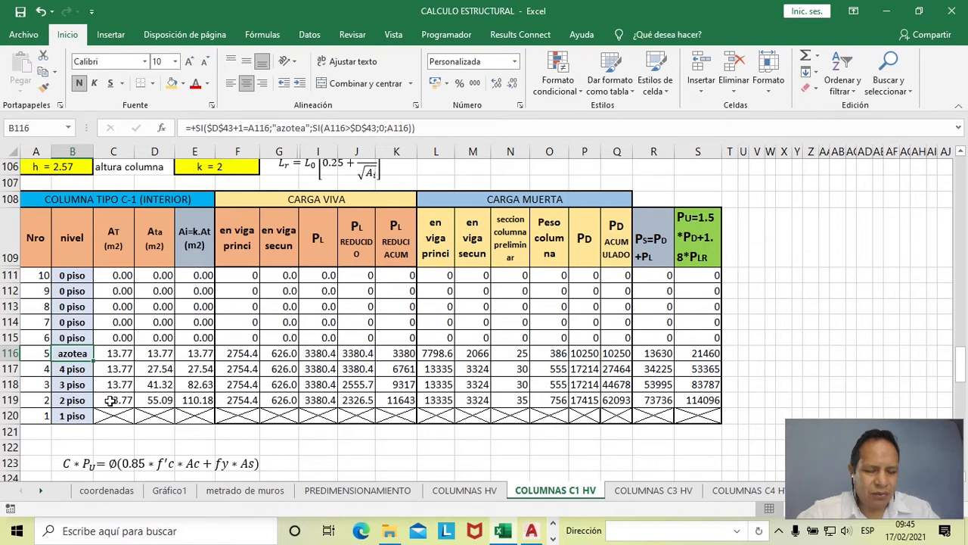
- Select the azotea tributary area AT in cell C116, then switch to AutoCAD and examine the hatched area around column B-2
left_click(117, 353)
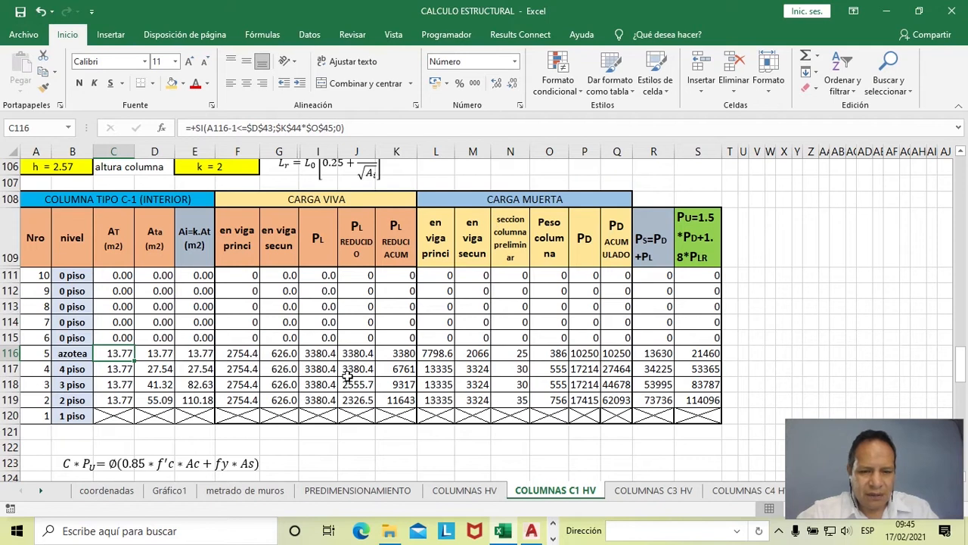
key("alt+Tab")
left_click(746, 204)
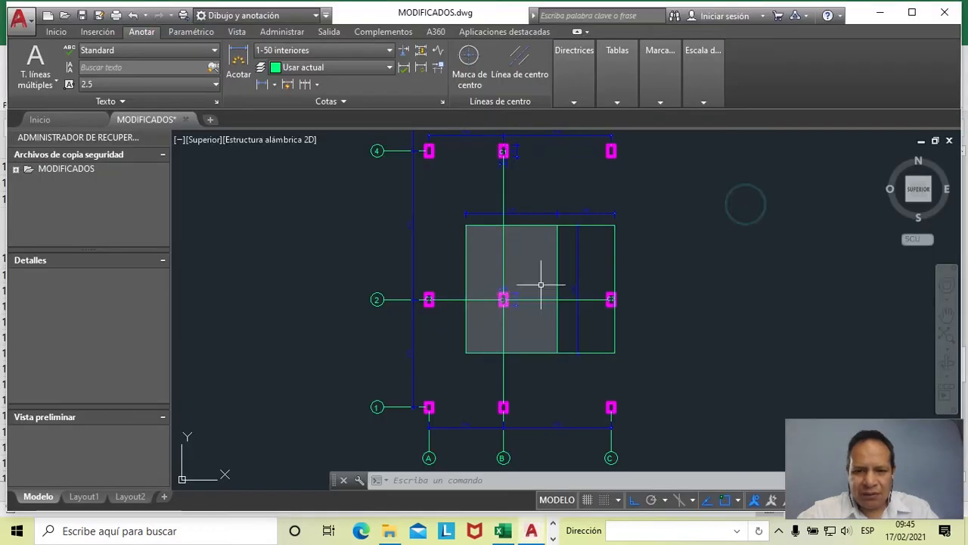
scroll(590, 222, "up", 4)
scroll(461, 275, "down", 2)
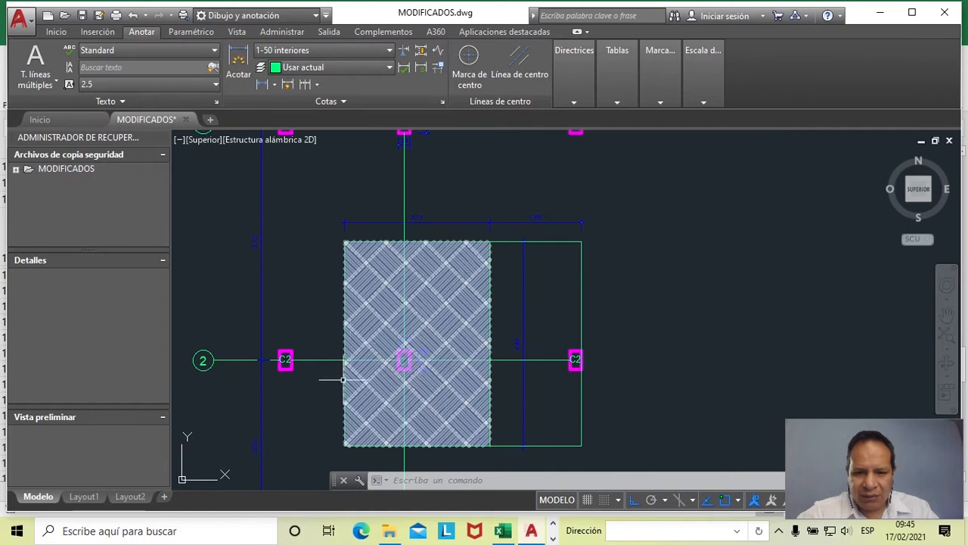
scroll(506, 363, "up", 2)
scroll(507, 373, "down", 4)
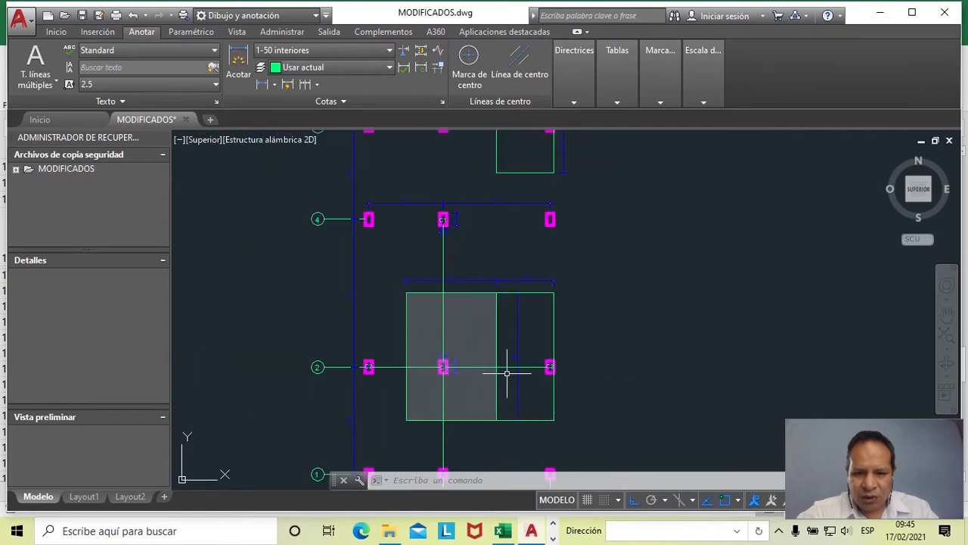
scroll(449, 283, "up", 4)
- Switch back to the Excel workbook and inspect the accumulated area Ata formulas from azotea down to 2 piso
key("alt+Tab")
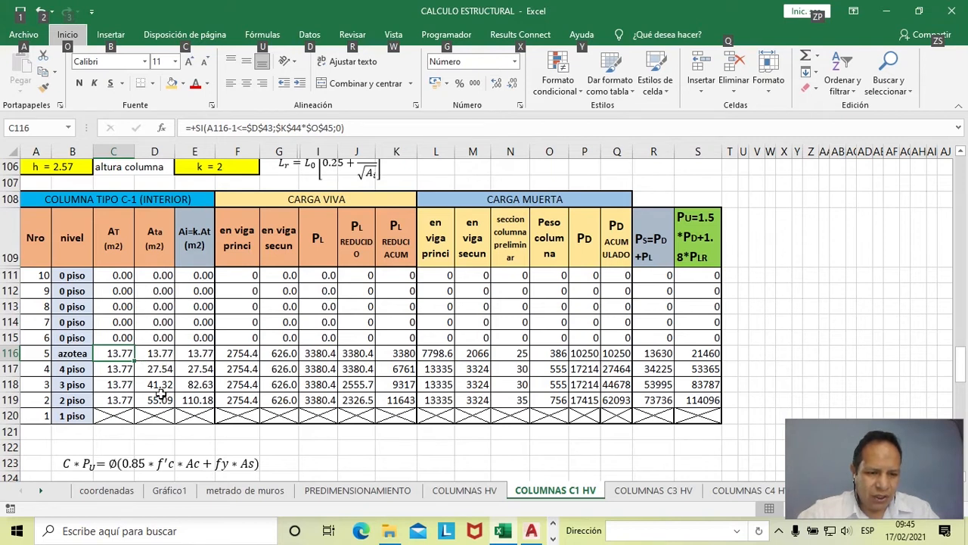
double_click(157, 368)
key("Escape")
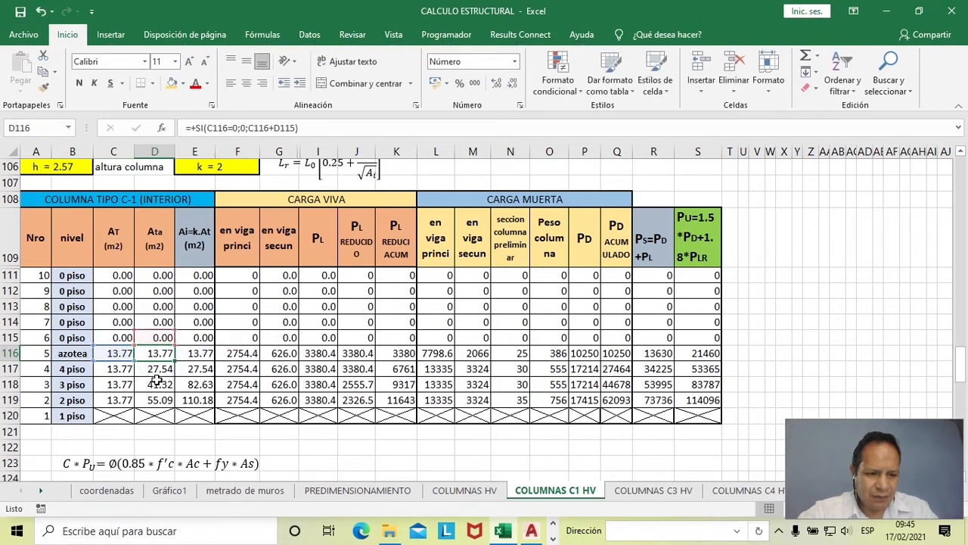
double_click(156, 369)
key("Escape")
left_click(157, 384)
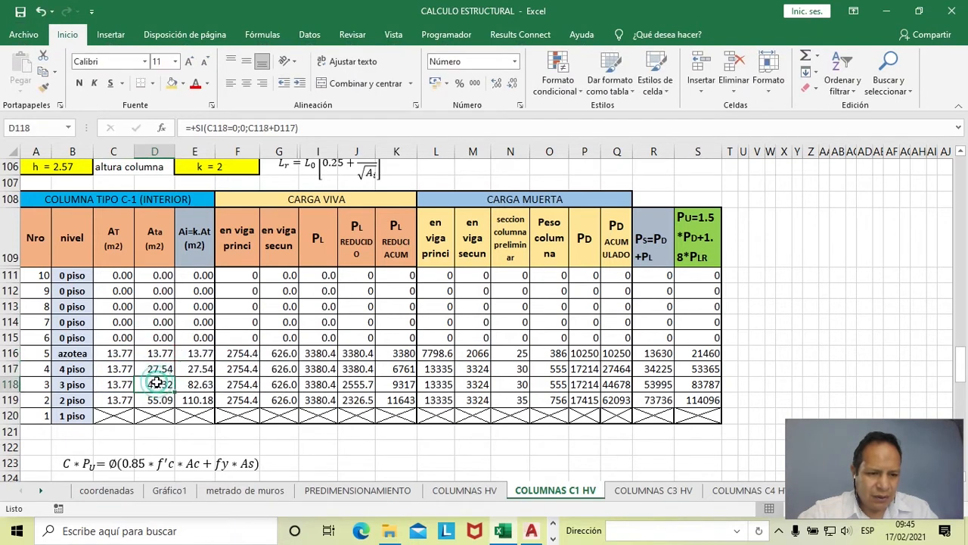
double_click(154, 401)
key("Escape")
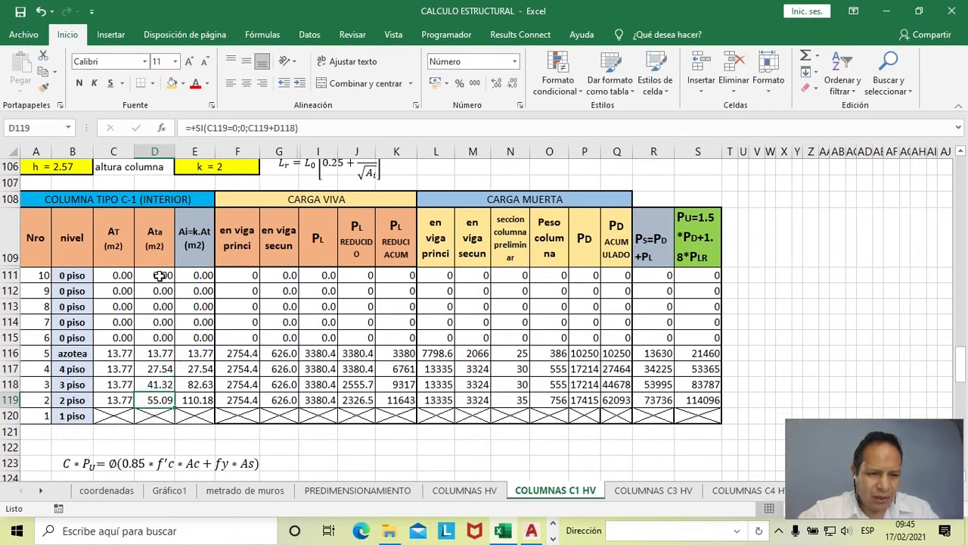
- Fill the accumulated area cells D111:D119 in the Ata column with a light blue theme color
left_click_drag(159, 276, 162, 399)
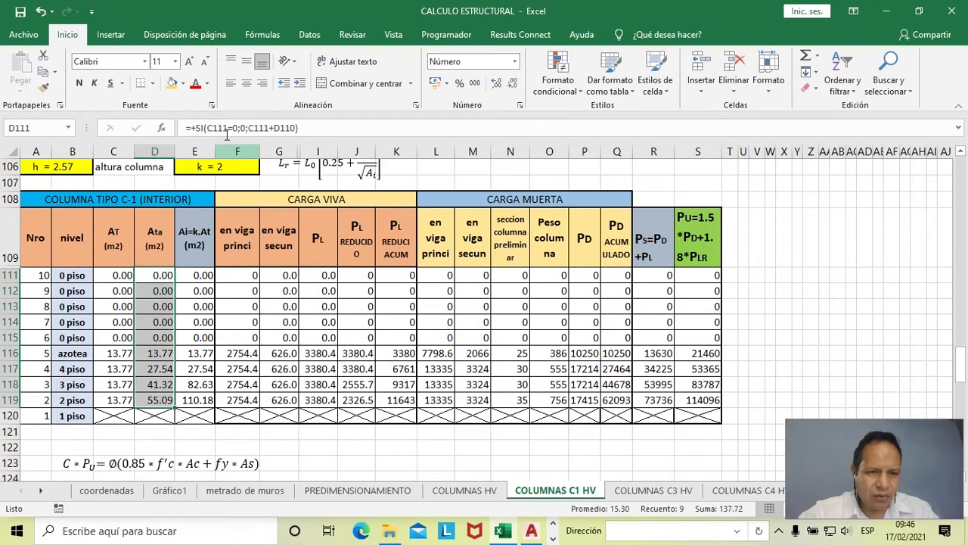
left_click(183, 83)
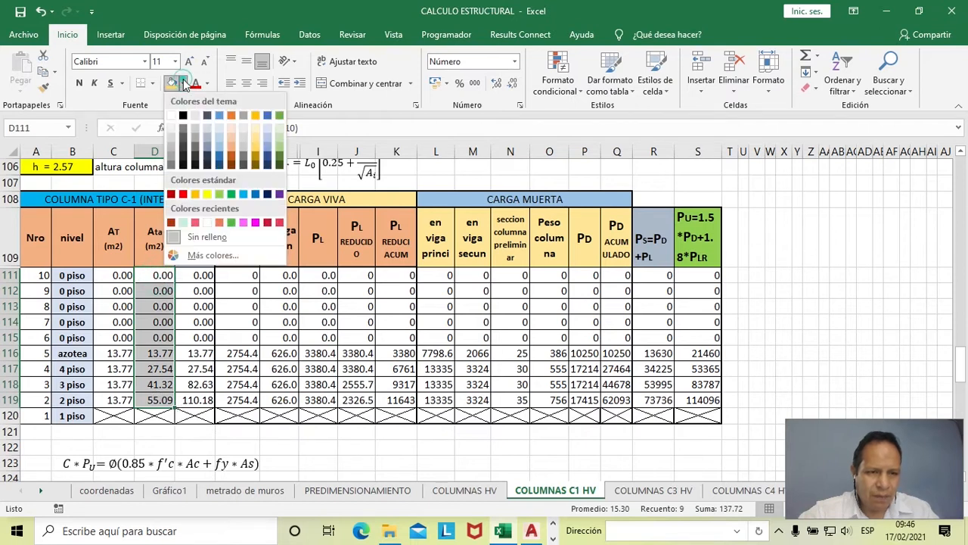
left_click(219, 148)
left_click(203, 310)
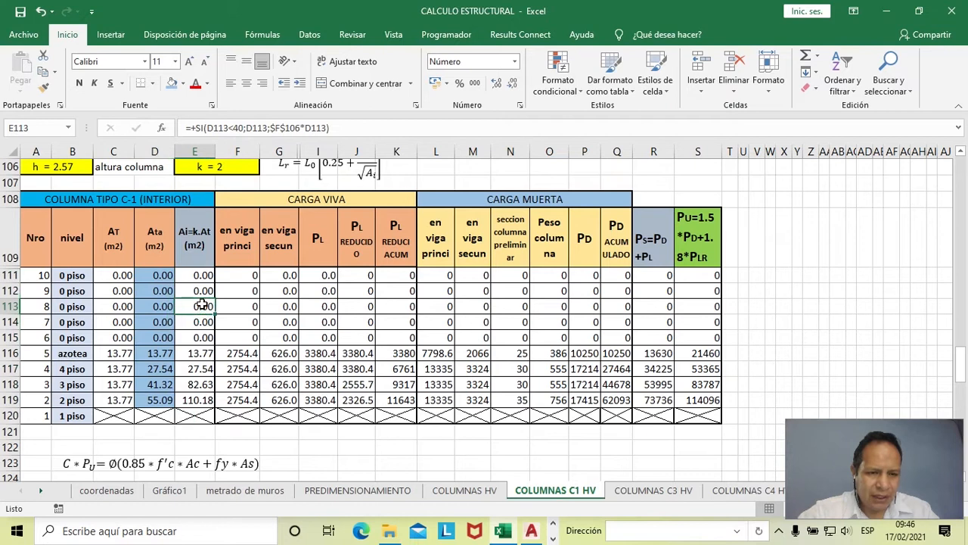
- Switch to the TABLAS Y CUADROS Word document and look up the influence area formula in Artículo 10, Reducción de carga viva
scroll(203, 304, "up", 1)
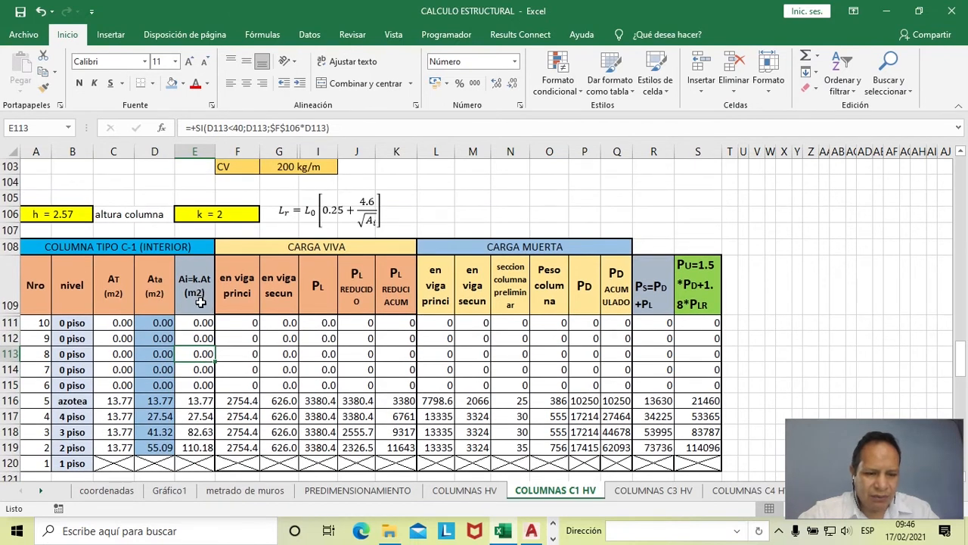
key("alt+Tab")
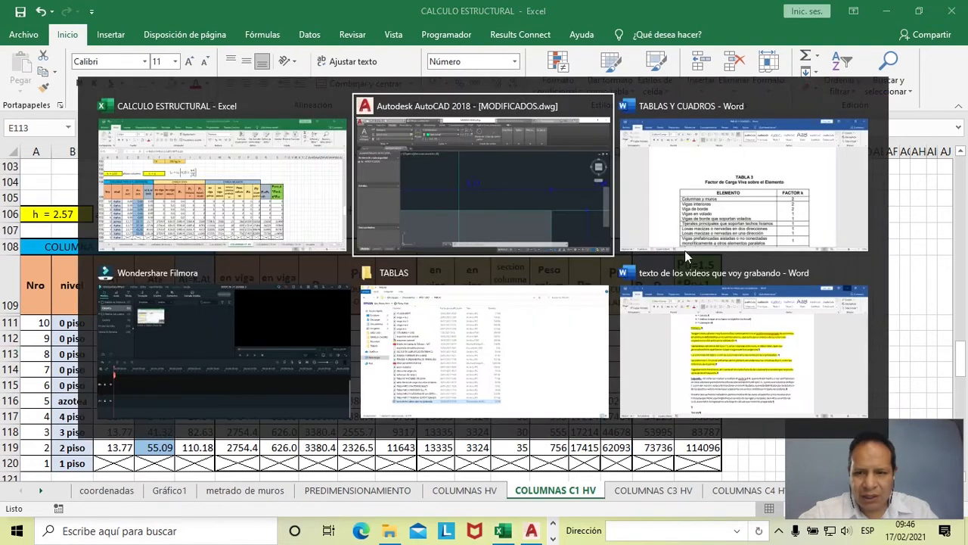
left_click(695, 223)
scroll(646, 273, "up", 10)
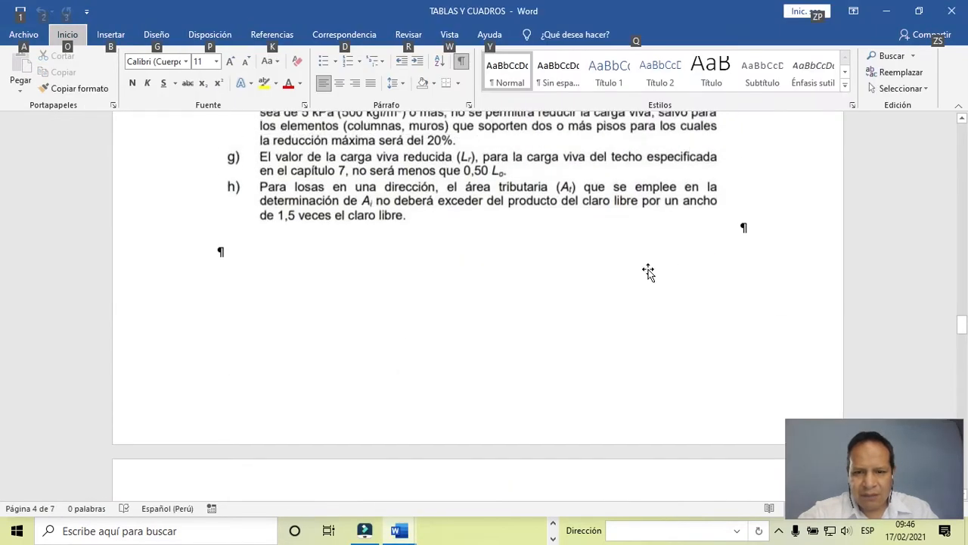
scroll(559, 303, "down", 1)
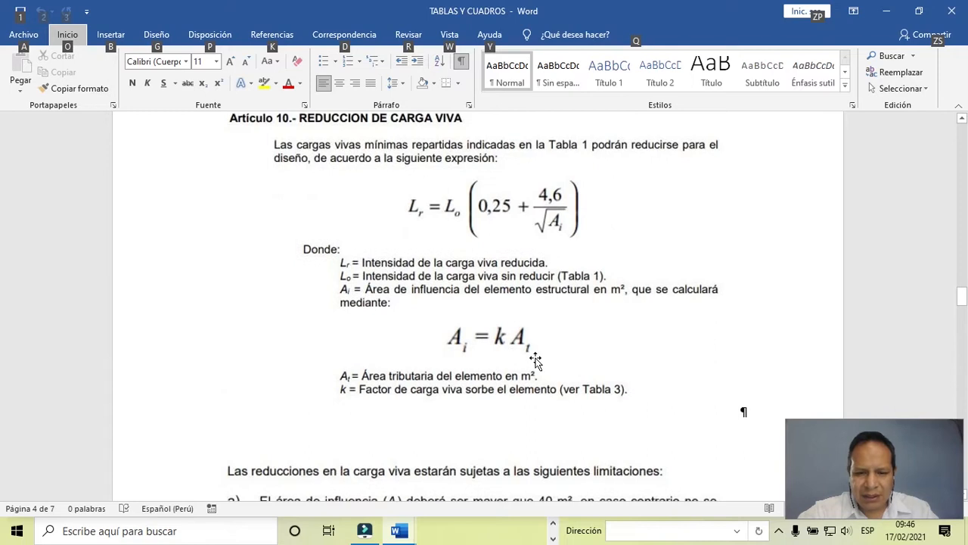
scroll(535, 362, "up", 1, "ctrl")
scroll(536, 361, "up", 3, "ctrl")
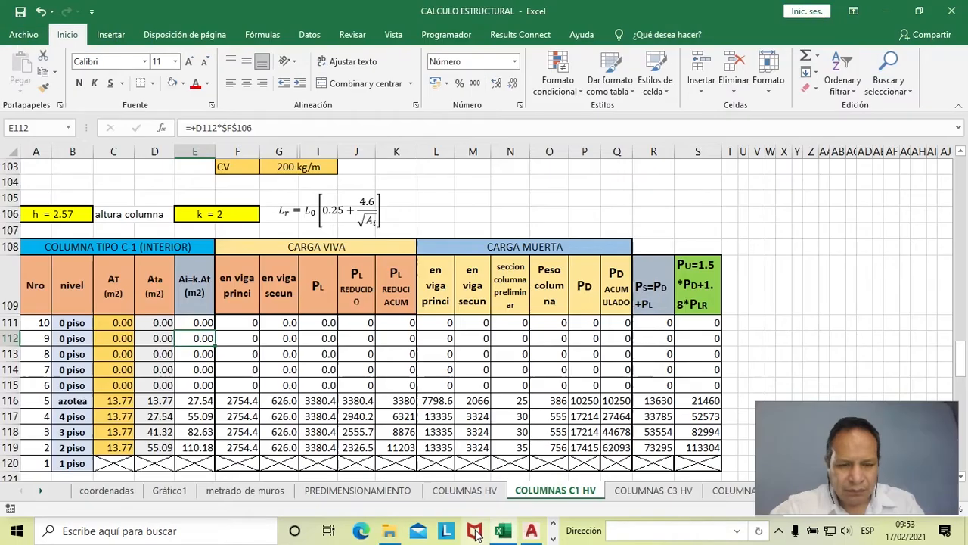
- Switch to the Word document and read the live load reduction limitations and the k factors for each element in Tabla 3
key("alt+Tab")
left_click(195, 361)
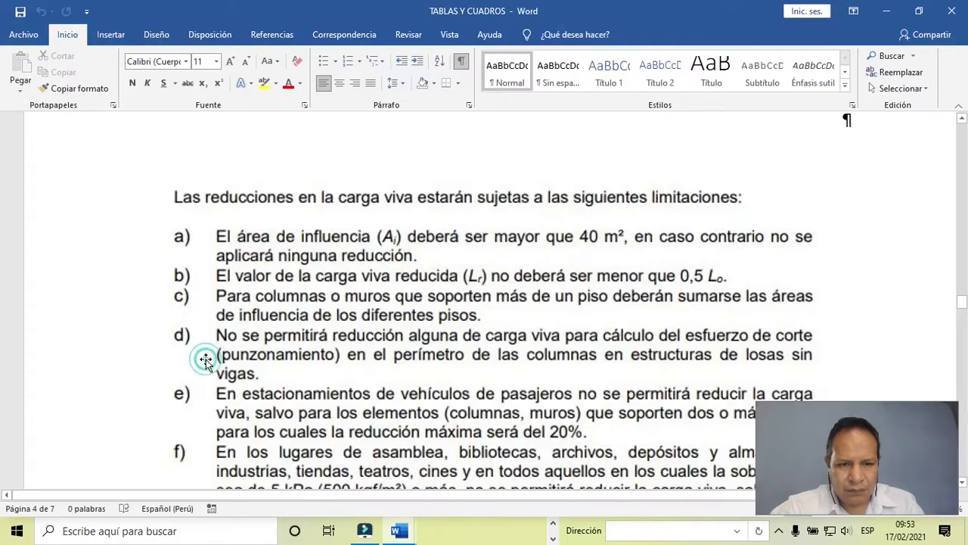
scroll(311, 378, "up", 5)
scroll(312, 378, "down", 3)
scroll(311, 379, "down", 12)
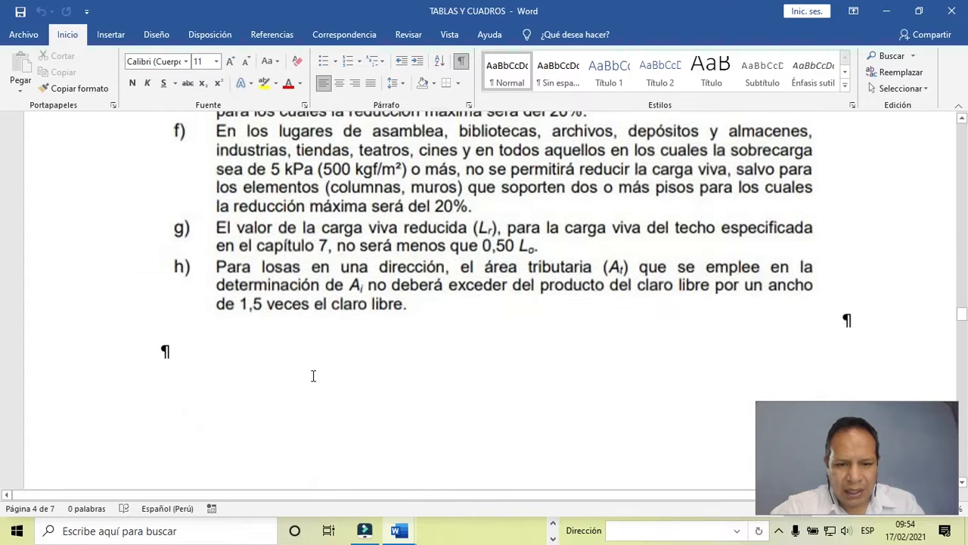
scroll(311, 378, "down", 2)
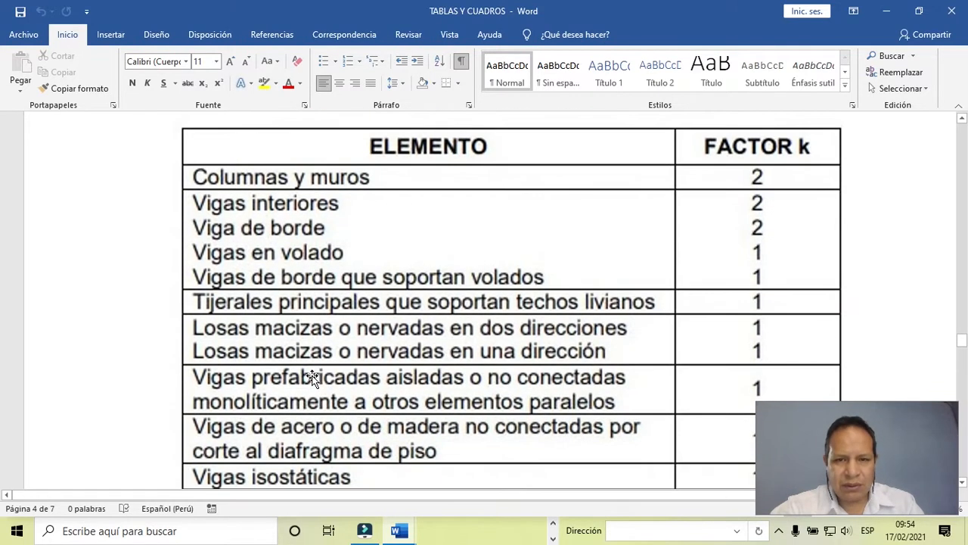
scroll(313, 377, "up", 4)
scroll(313, 377, "down", 1)
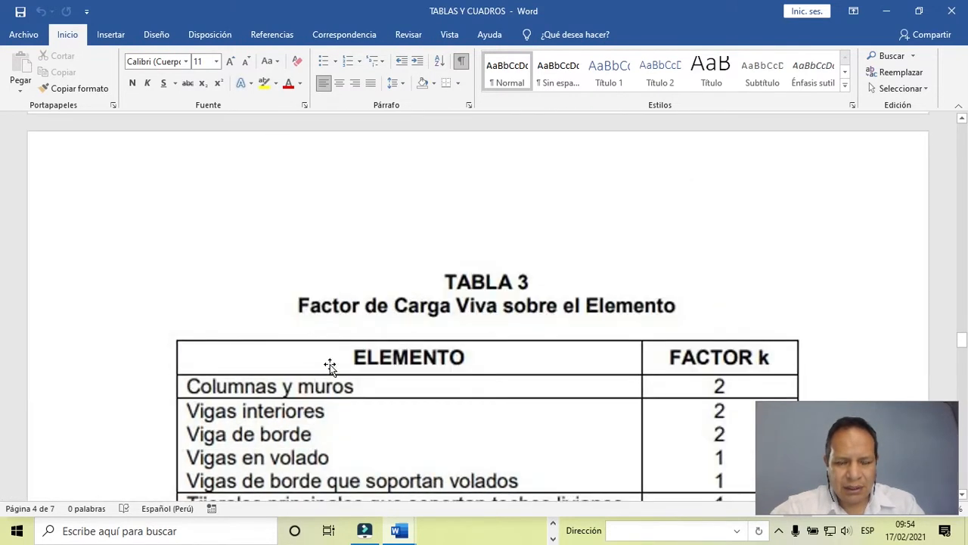
scroll(329, 364, "down", 4)
scroll(335, 370, "down", 2)
scroll(333, 314, "down", 3)
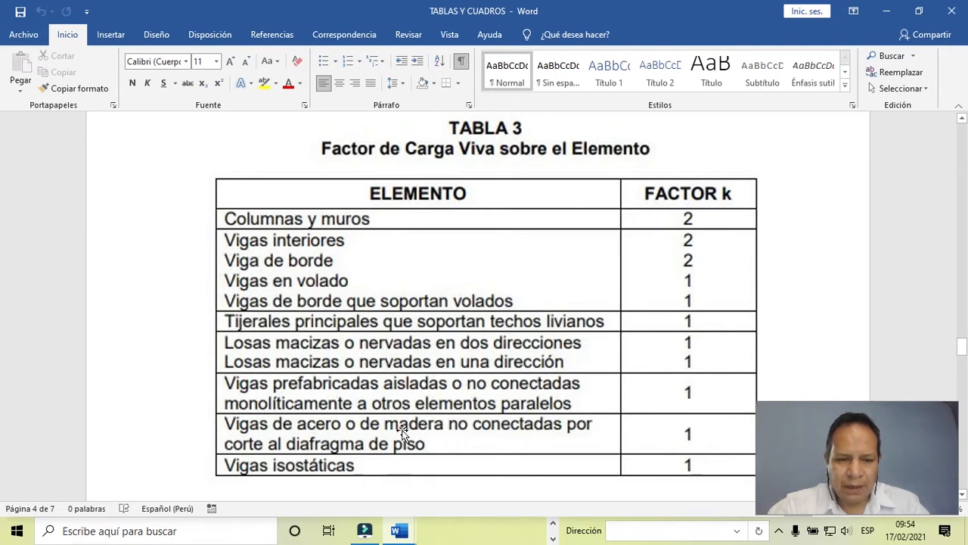
- Go back to Artículo 10 and examine the reduced live load expression and the formula Ai = k At
scroll(426, 387, "up", 5)
scroll(426, 388, "up", 8)
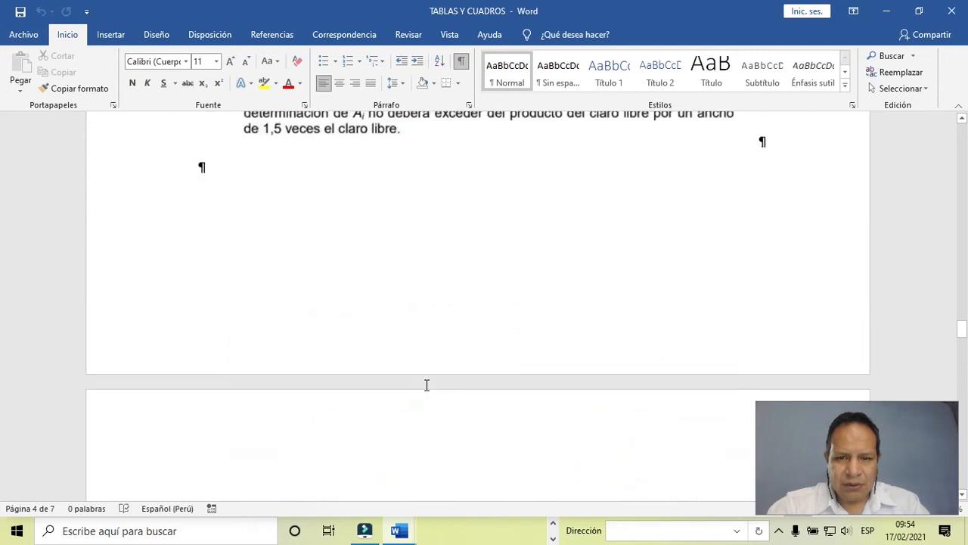
scroll(426, 387, "up", 6)
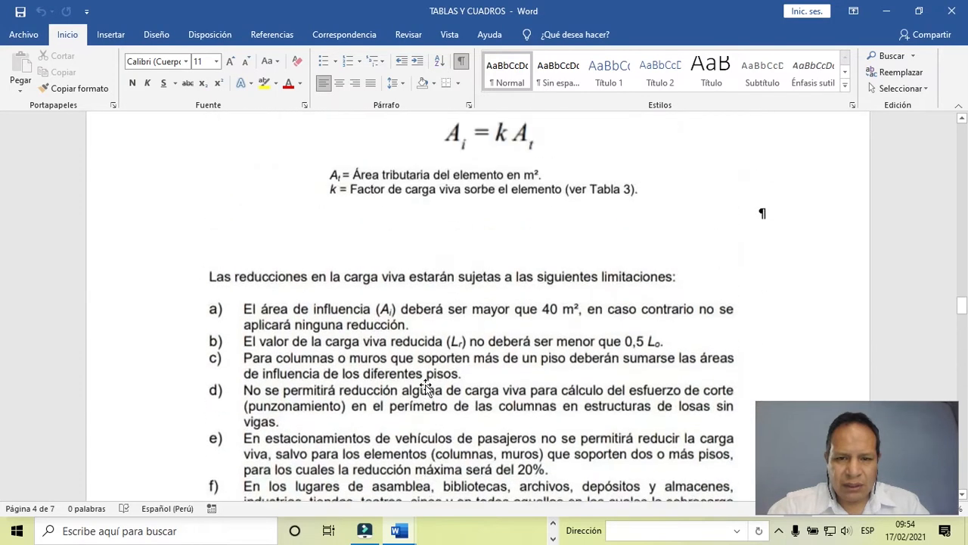
scroll(426, 388, "up", 2)
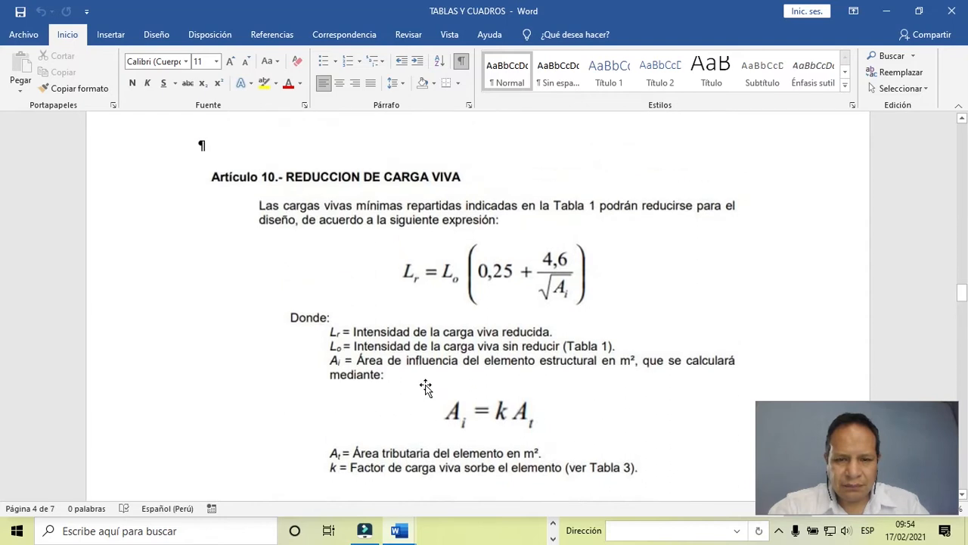
scroll(426, 388, "down", 1)
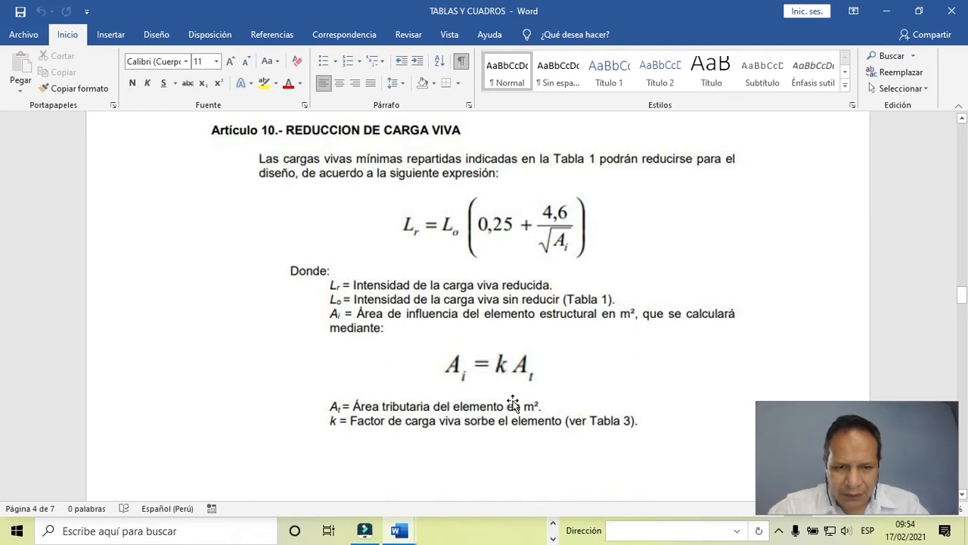
- Return to the Excel workbook and check the influence area Ai formulas for azotea and 2 piso against k and Ata
key("alt+Tab")
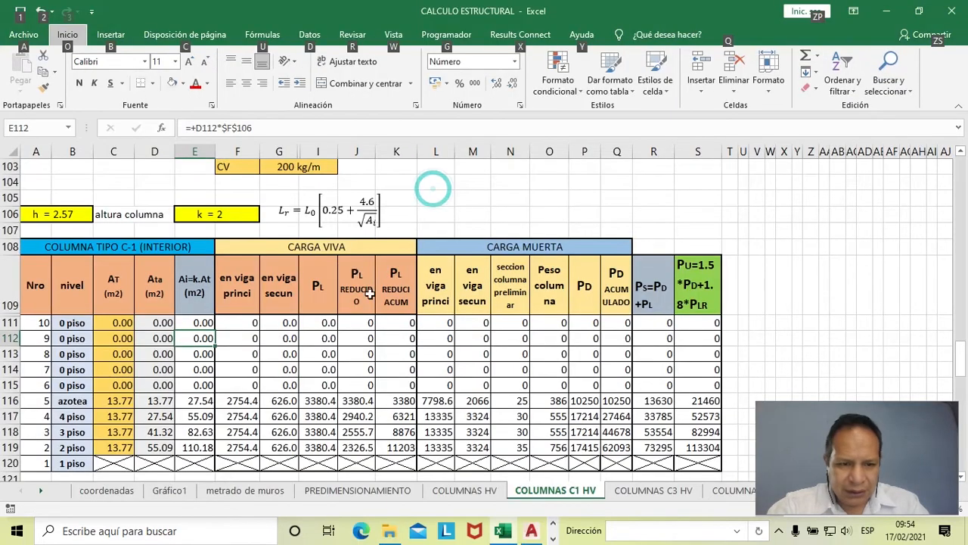
left_click(198, 402)
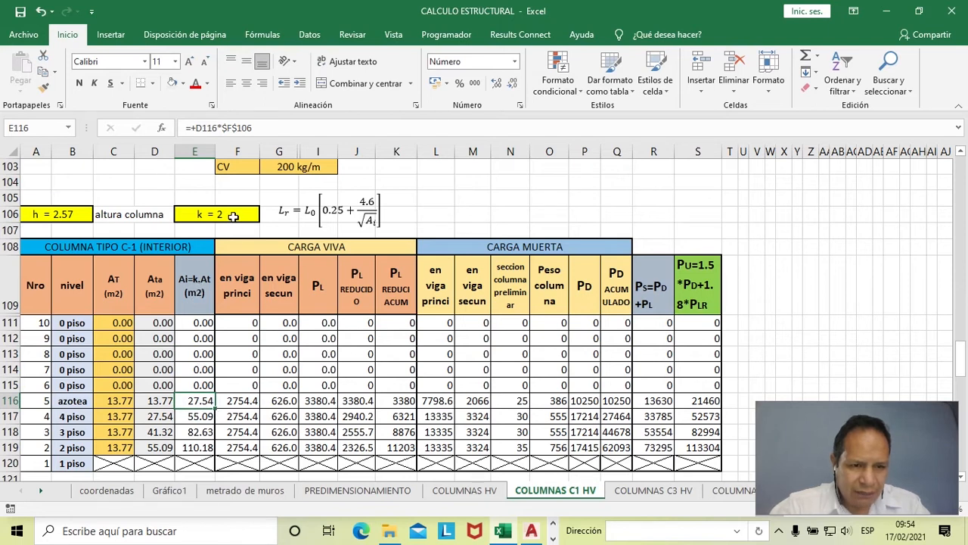
left_click(231, 215)
left_click(159, 401)
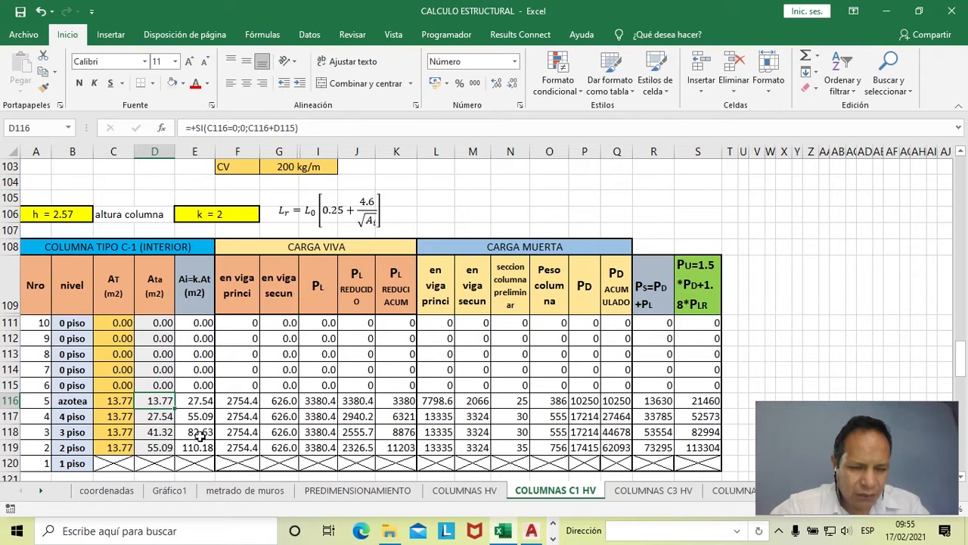
left_click(197, 446)
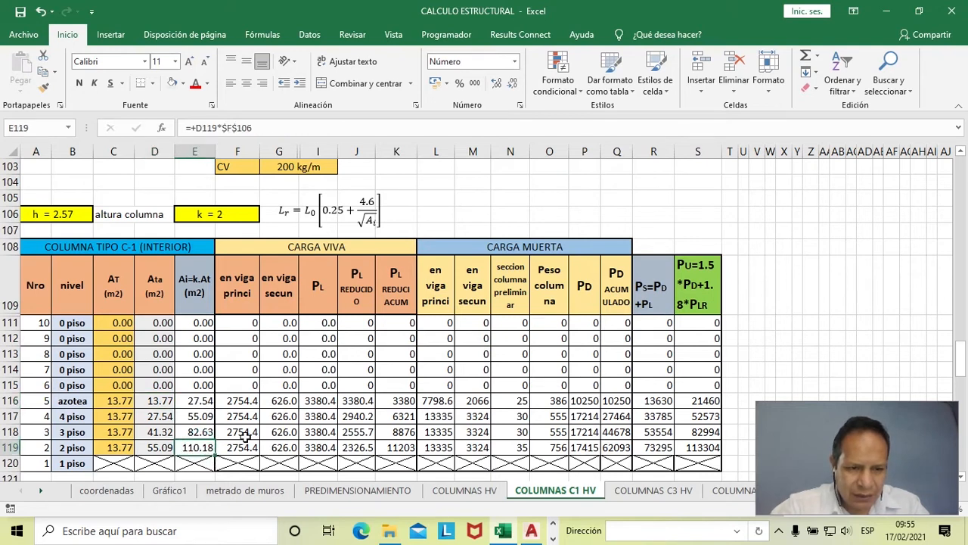
- Inspect the main beam live load formula for azotea in cell F116 under CARGA VIVA, leaving it unedited
left_click(268, 249)
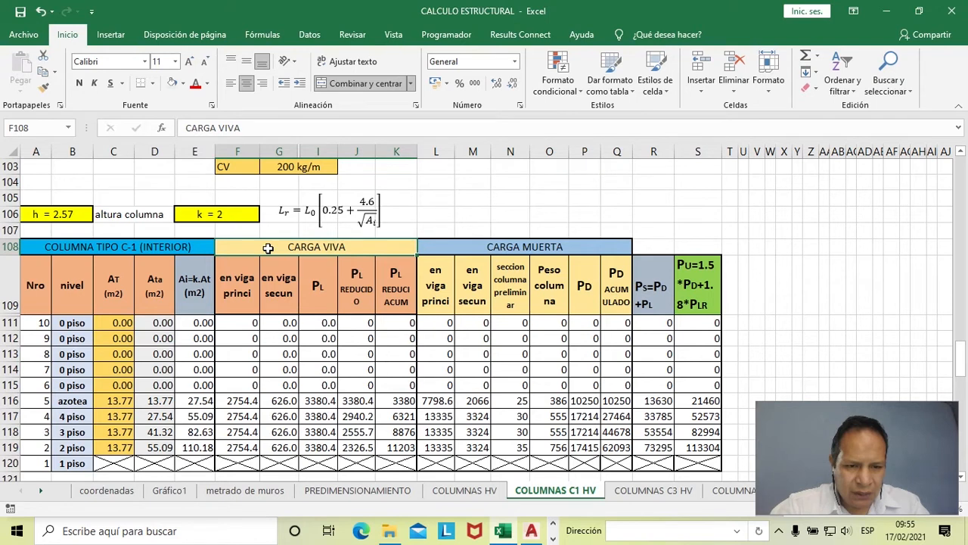
double_click(242, 402)
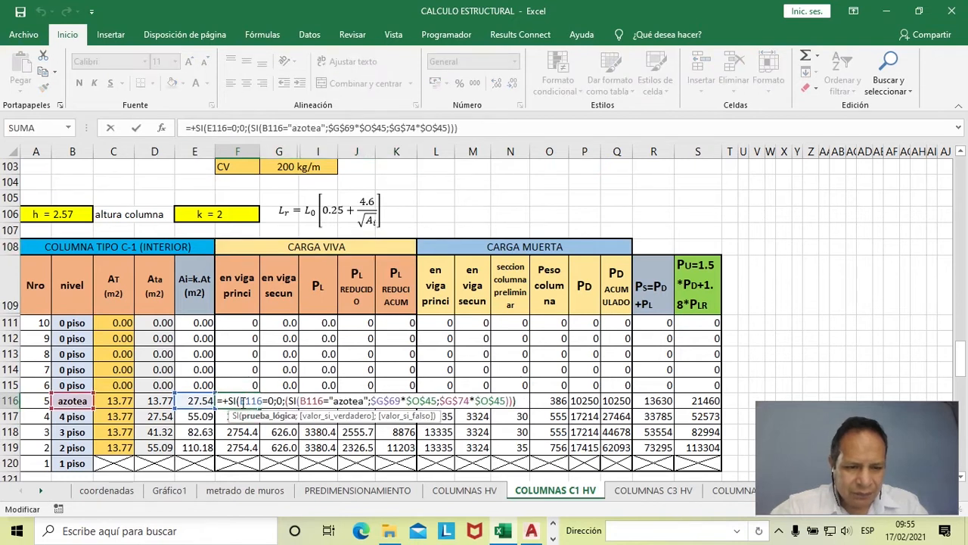
key("Escape")
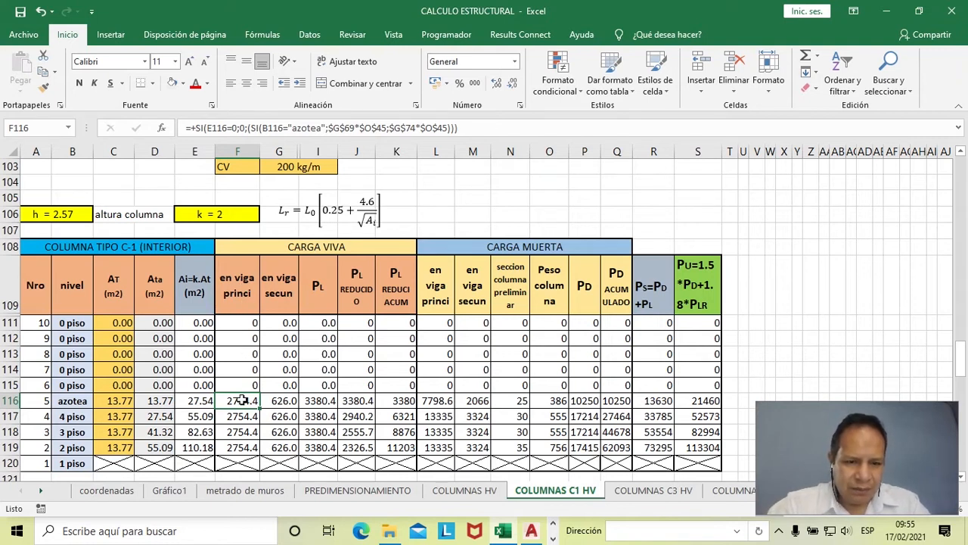
- Trace the azotea main beam live load formula in F116 back to the VIGAS PRINCIPALES loads and the tributary length on the column sketch
left_click(238, 295)
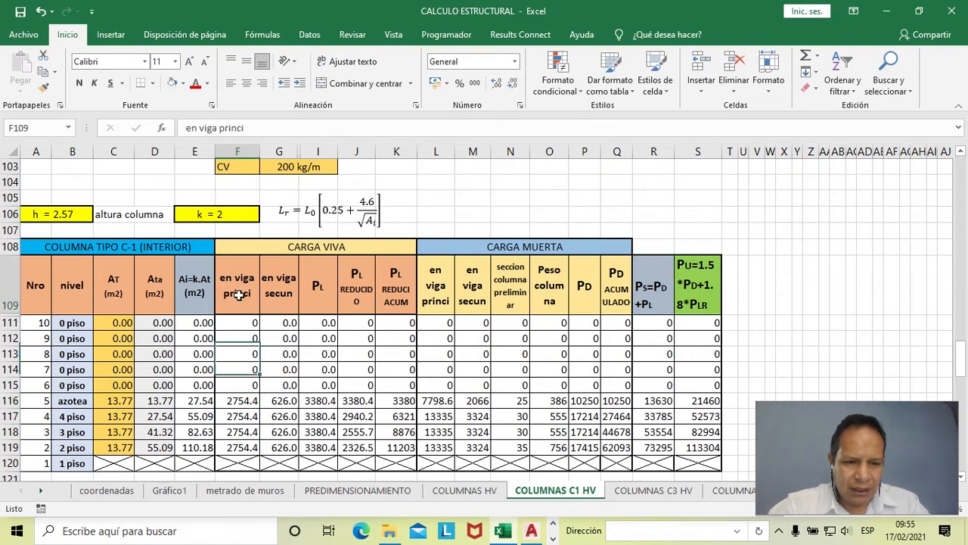
left_click(239, 401)
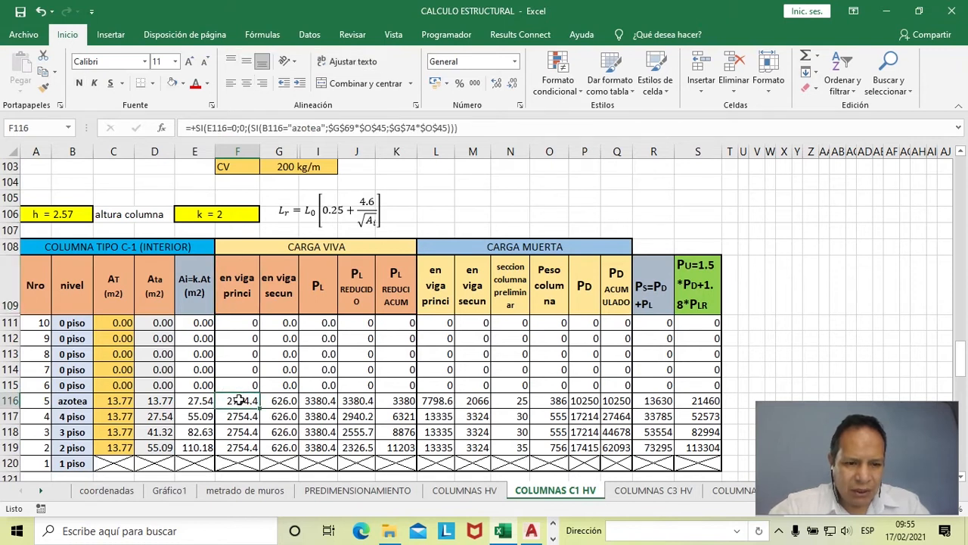
scroll(239, 401, "up", 1)
scroll(239, 401, "down", 3)
scroll(239, 401, "up", 7)
scroll(239, 401, "up", 8)
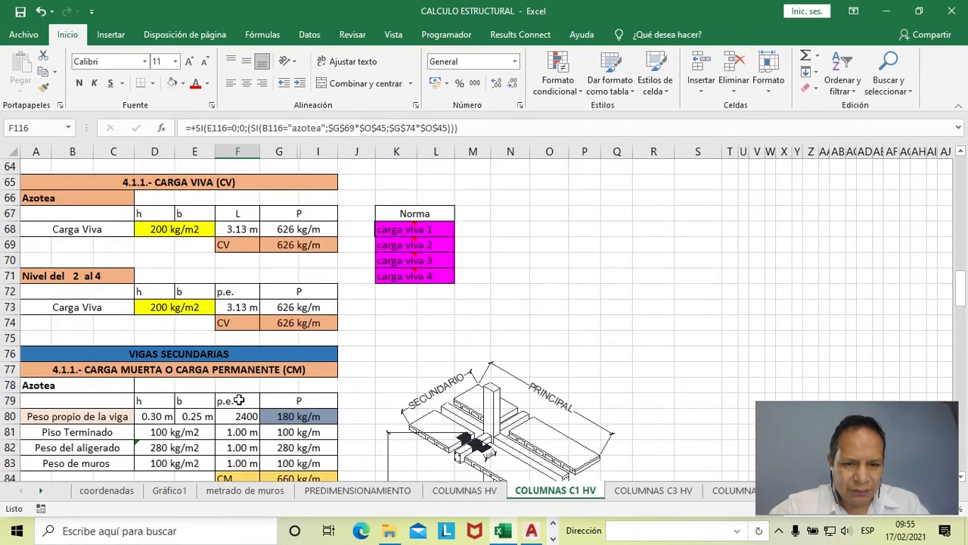
scroll(239, 401, "up", 1)
scroll(239, 401, "down", 5)
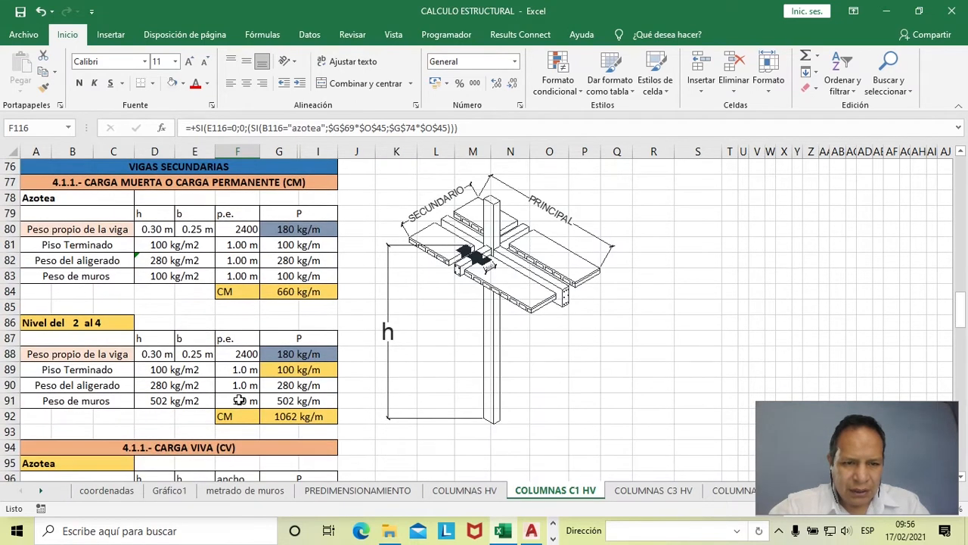
scroll(239, 401, "up", 7)
scroll(239, 401, "up", 5)
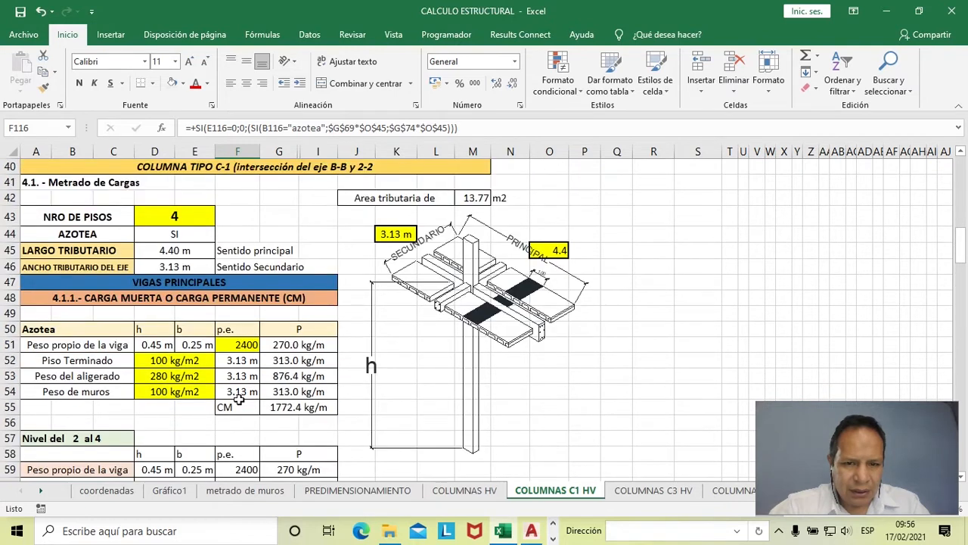
scroll(424, 342, "down", 1)
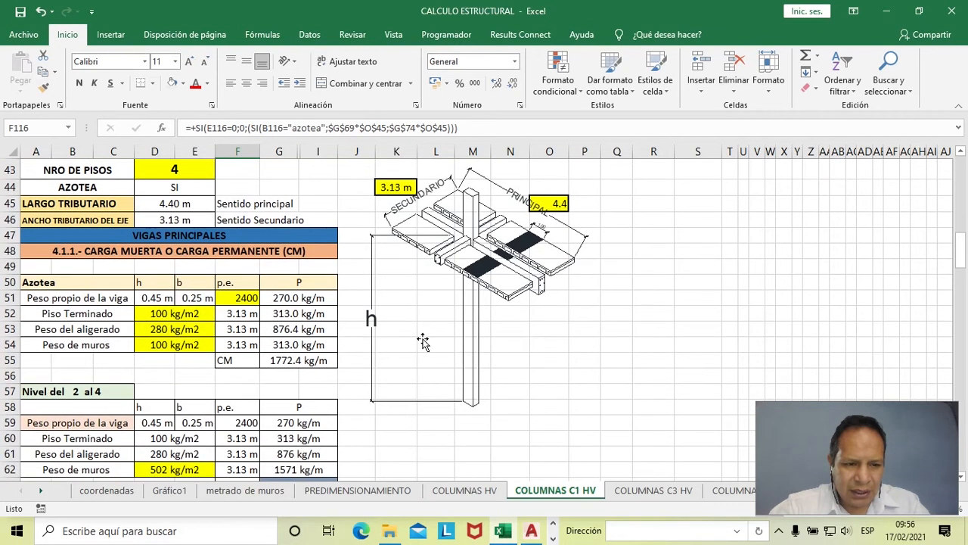
scroll(423, 342, "down", 2)
scroll(243, 392, "down", 2)
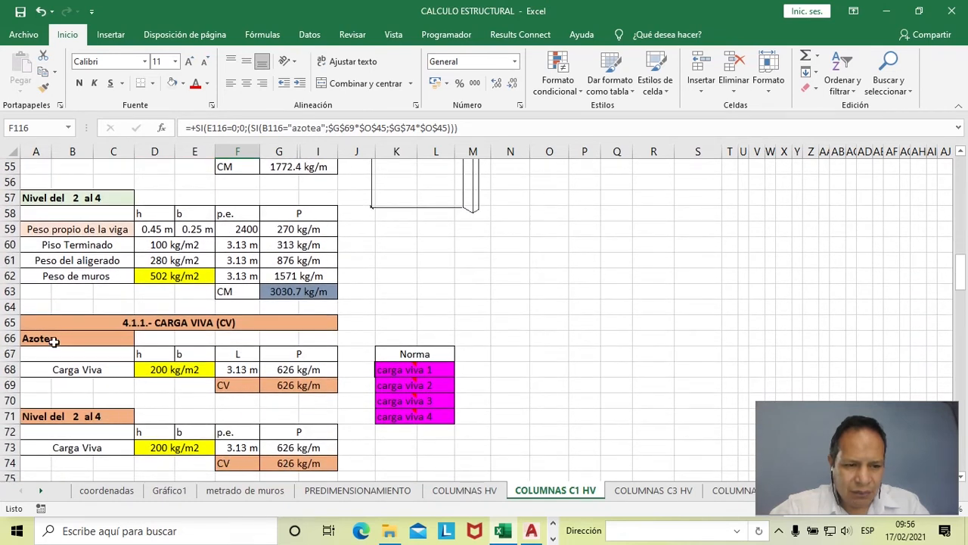
- Check the main beam CV total for Nivel del 2 al 4 in G74 against the column sketch, returning to the C-1 load table
left_click(291, 464)
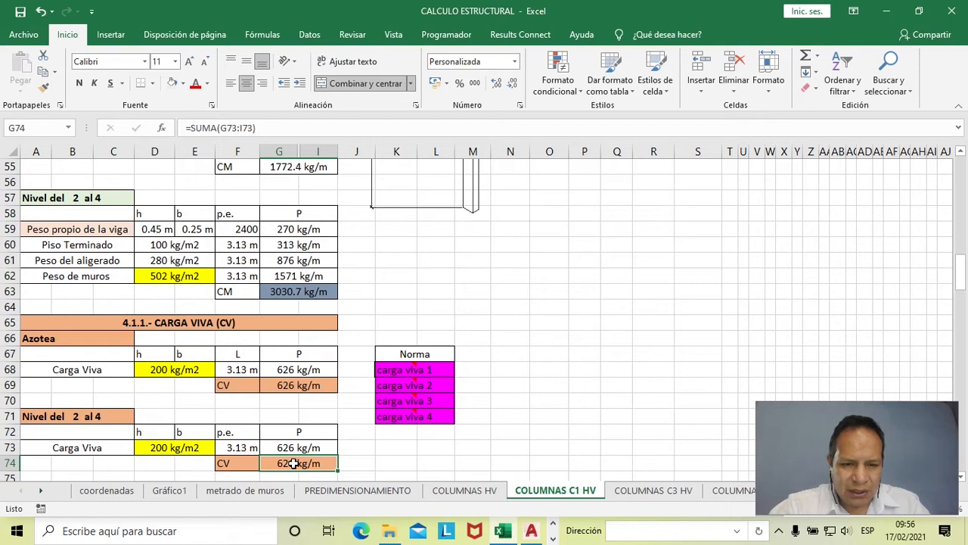
scroll(351, 424, "down", 2)
scroll(353, 408, "up", 7)
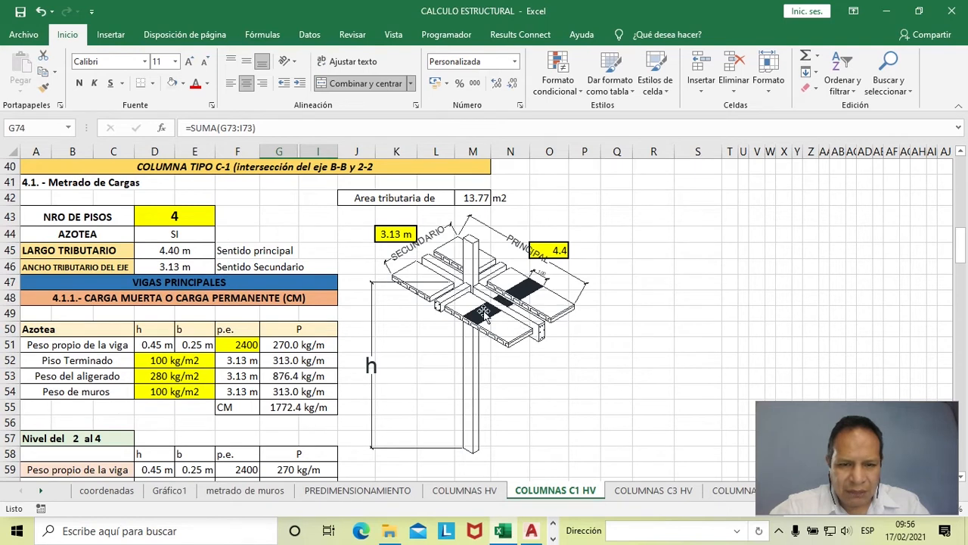
scroll(483, 307, "down", 20)
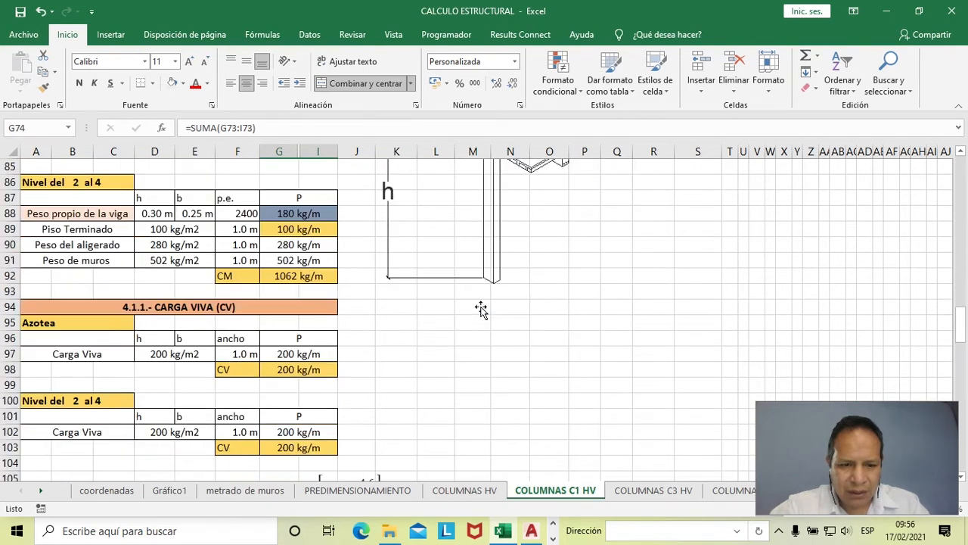
scroll(481, 309, "down", 1)
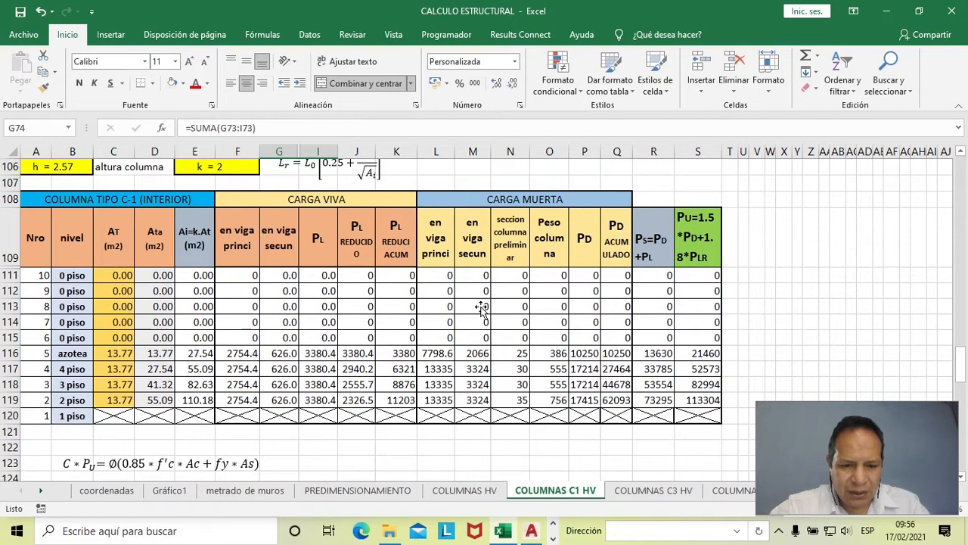
- Open Calculator, place it over the sheet's right half, and multiply 626 by 4.4 to check the main beam live load
left_click(193, 530)
type("CAL")
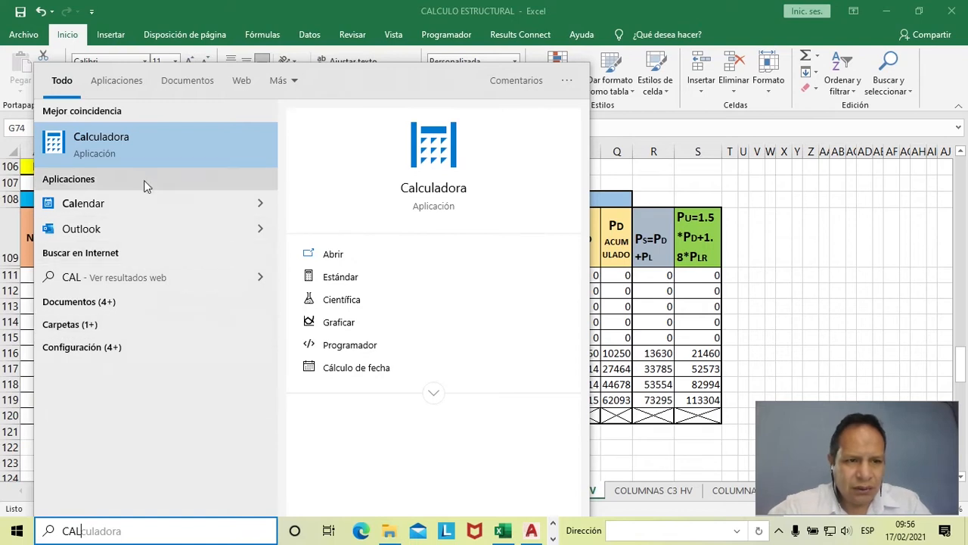
left_click(159, 161)
left_click_drag(216, 117, 548, 195)
type("626")
key("asterisk")
type("4.4")
key("Return")
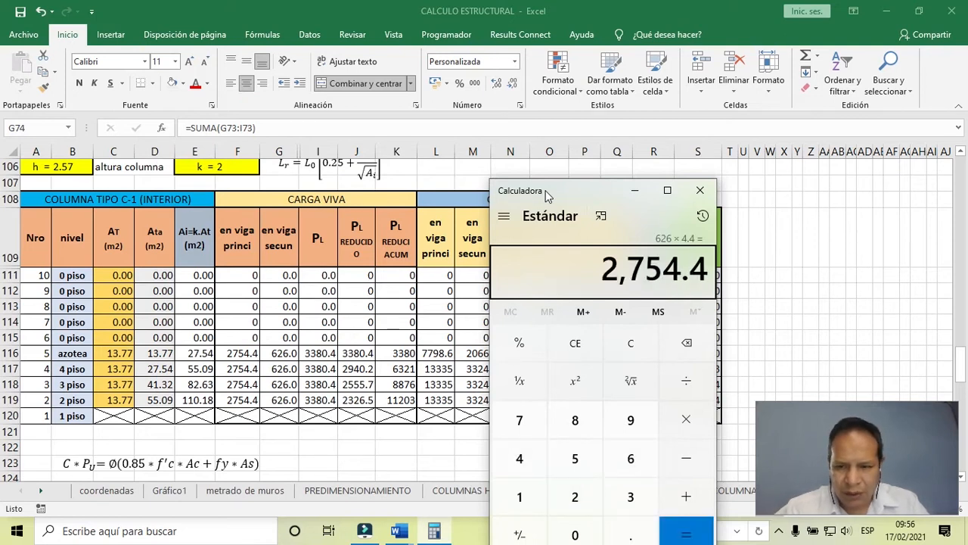
- Back in the Excel workbook, fill the main beam live load cells F111:F119 with gold
left_click(239, 361)
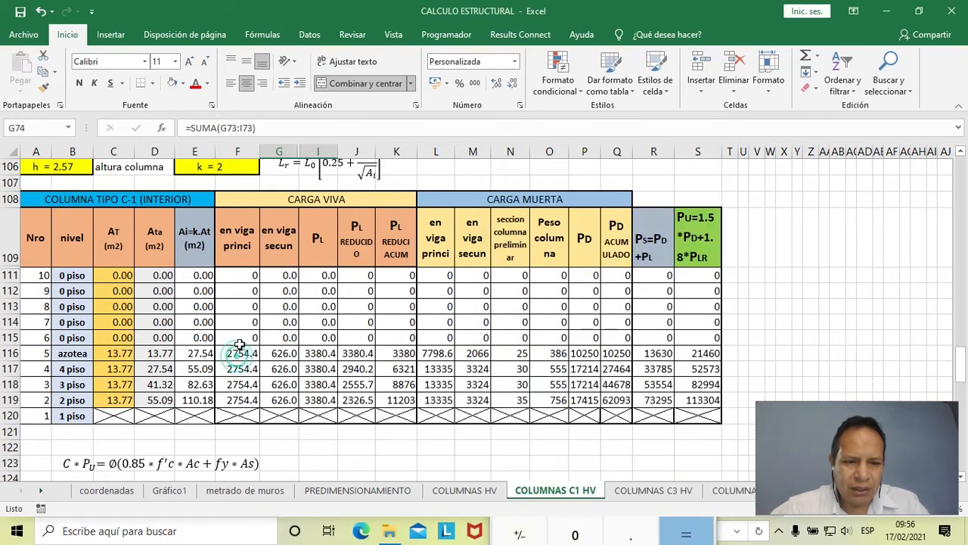
left_click_drag(244, 275, 242, 401)
left_click(184, 84)
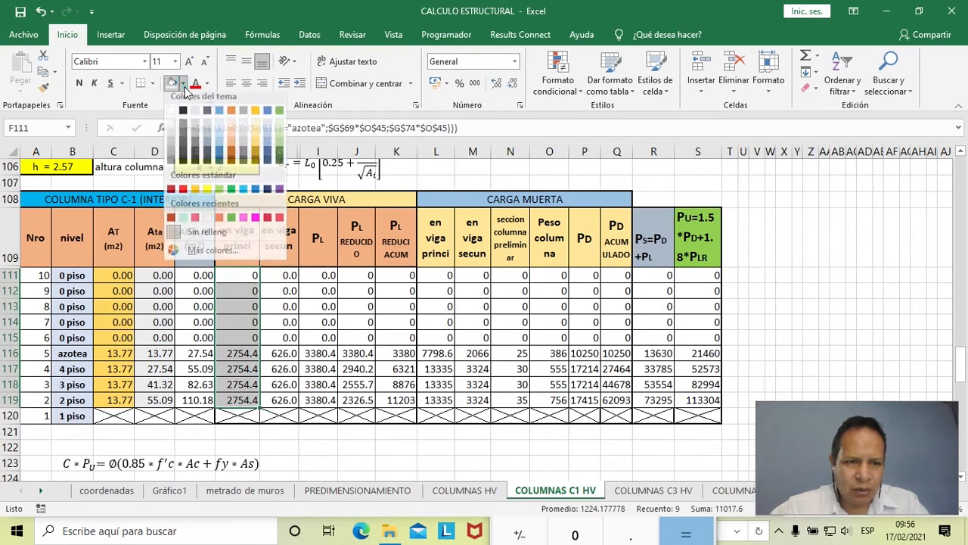
left_click(255, 153)
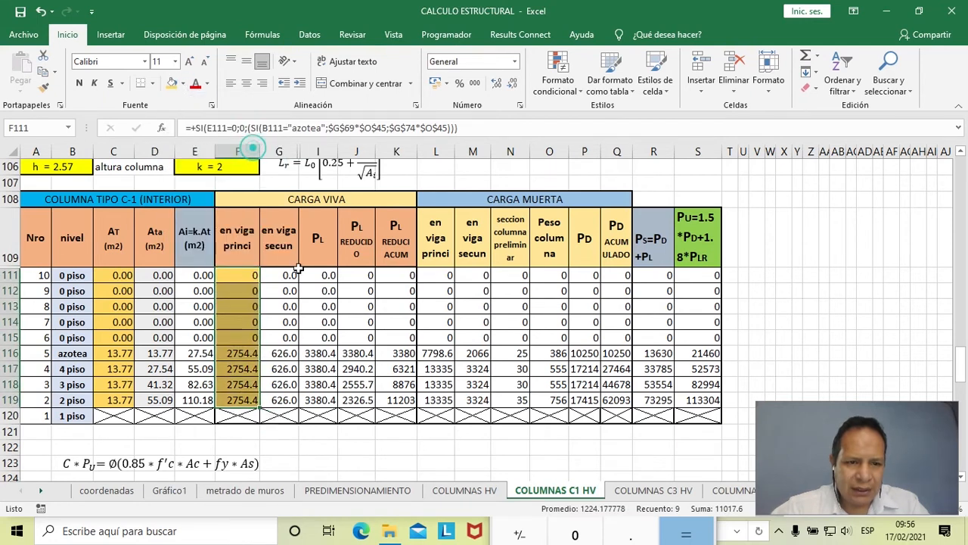
- Fill the secondary beam live load cells G111:G119 with light gray
left_click_drag(279, 275, 280, 383)
left_click_drag(280, 276, 281, 400)
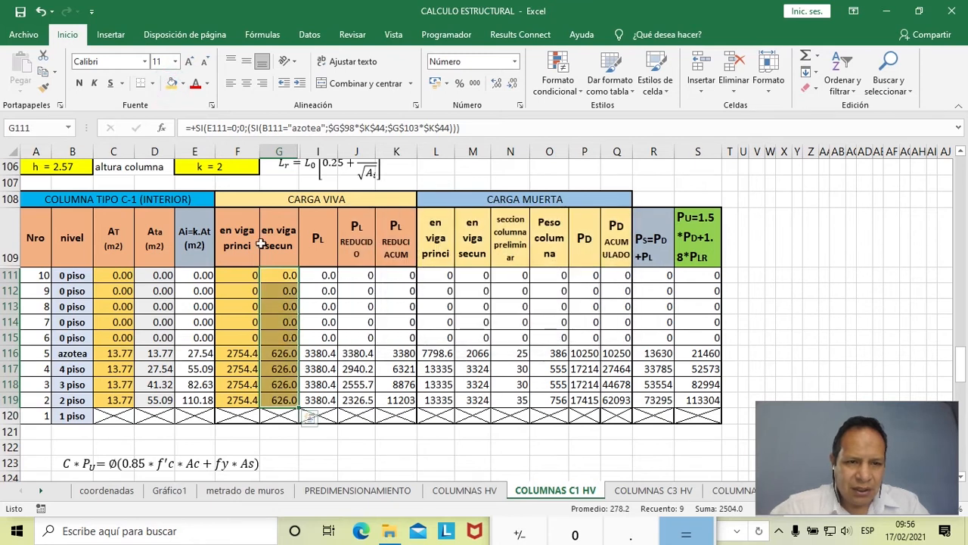
left_click(182, 83)
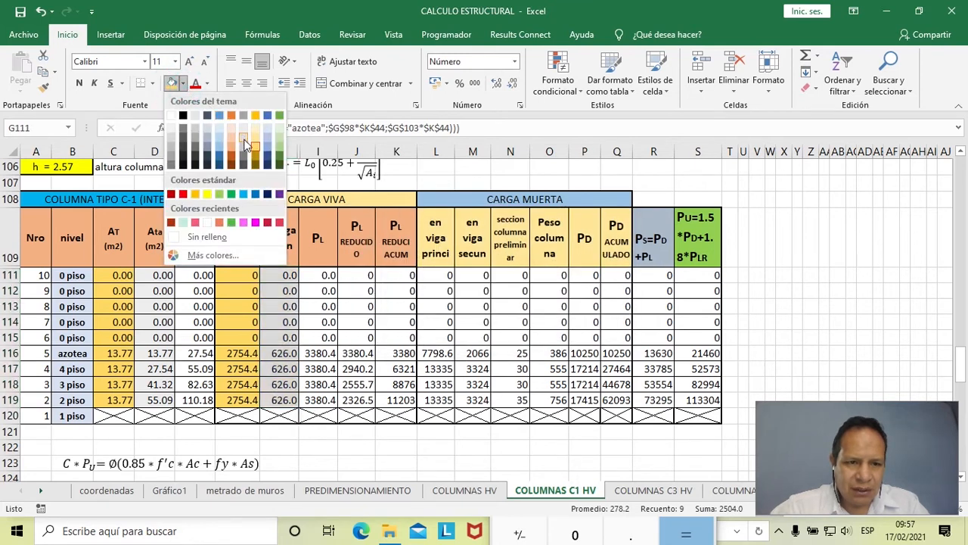
left_click(244, 141)
left_click(287, 338)
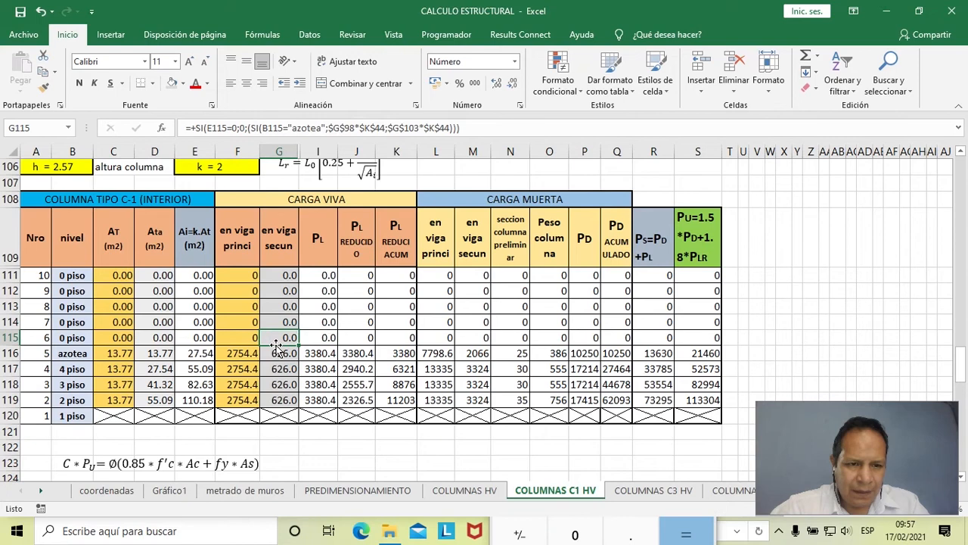
- Trace the azotea secondary beam live load formula in G116 to the CV total in G98 and the secondary tributary width in K44
scroll(284, 346, "up", 8)
scroll(276, 345, "up", 3)
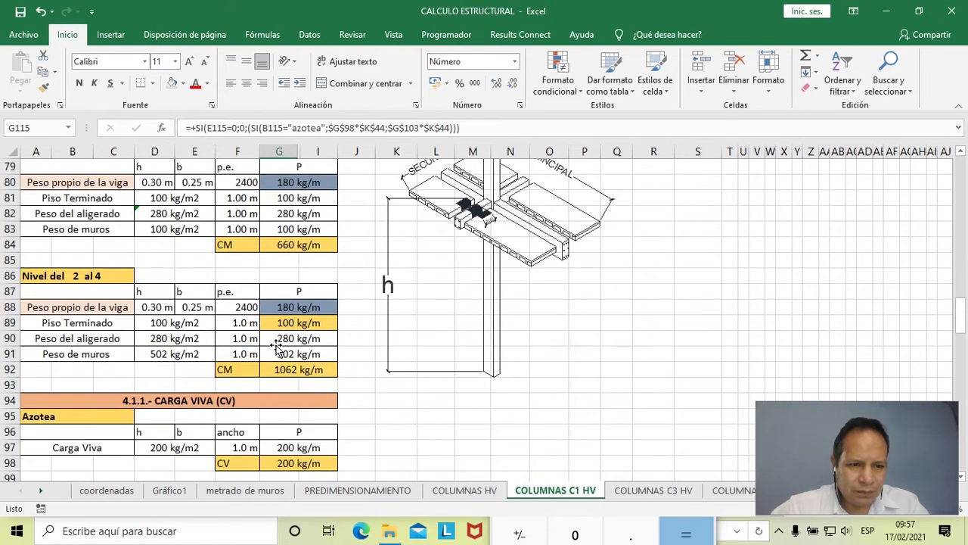
scroll(215, 280, "down", 4)
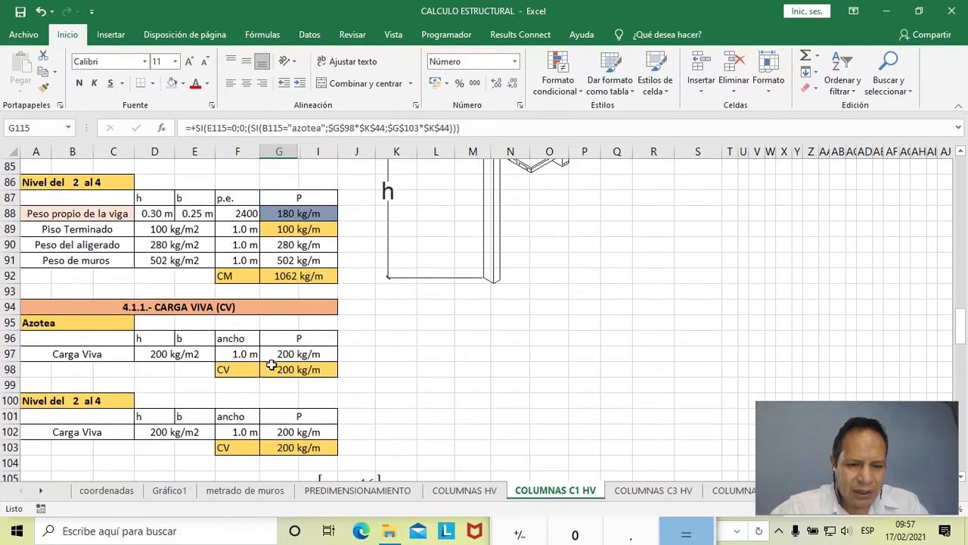
left_click(283, 367)
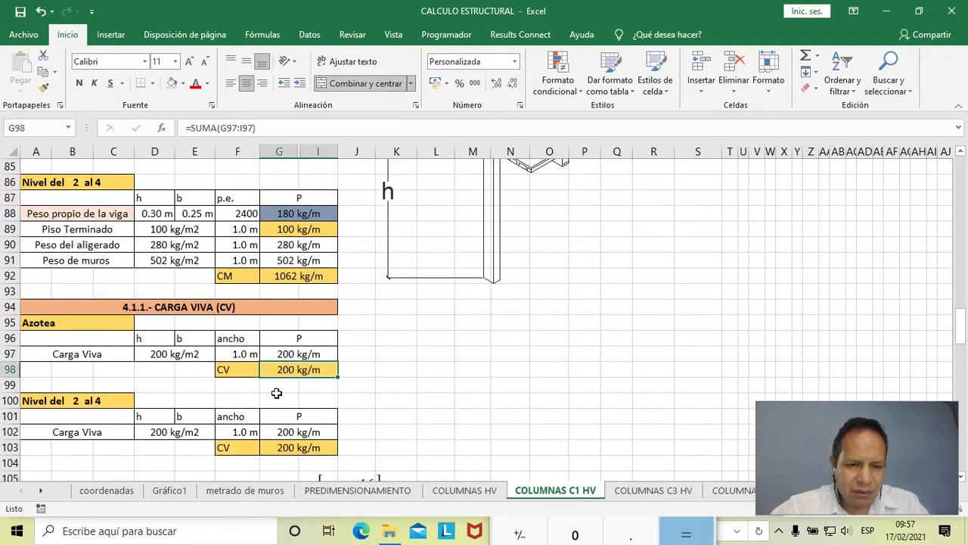
scroll(276, 394, "up", 6)
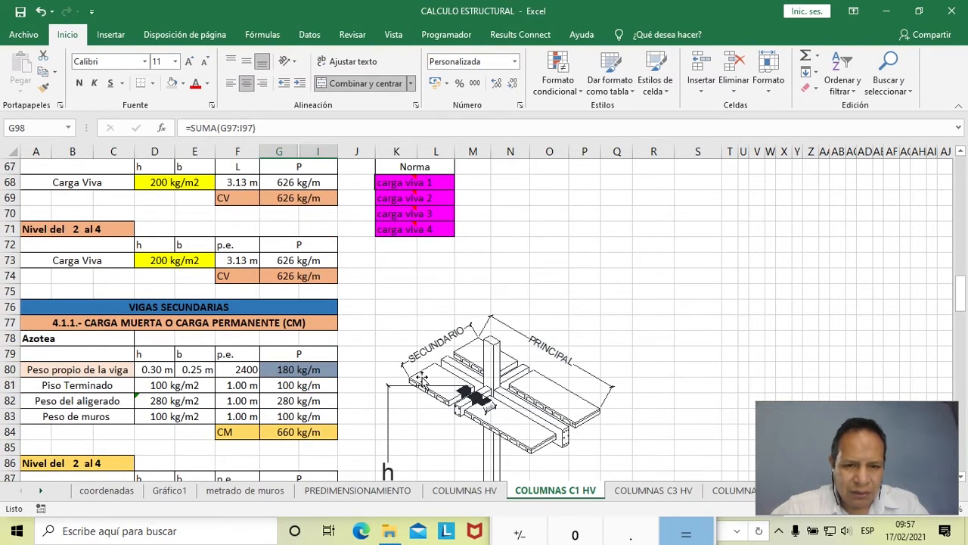
scroll(419, 376, "up", 10)
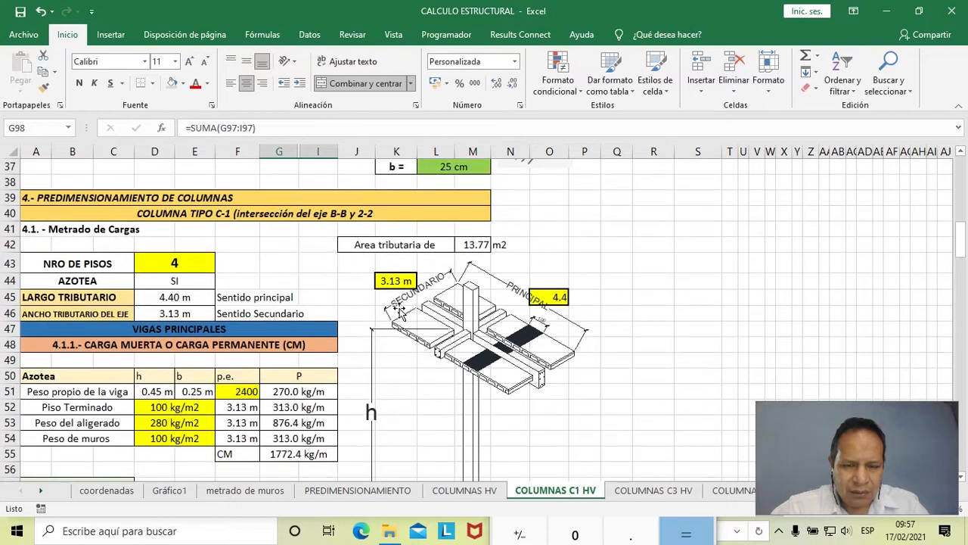
scroll(401, 309, "down", 20)
scroll(407, 292, "down", 2)
scroll(401, 303, "up", 2)
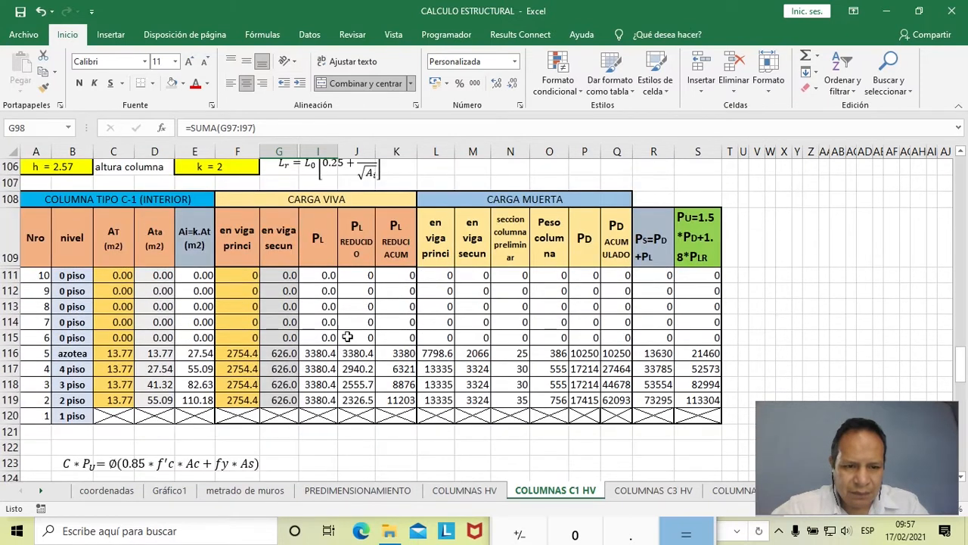
left_click(288, 353)
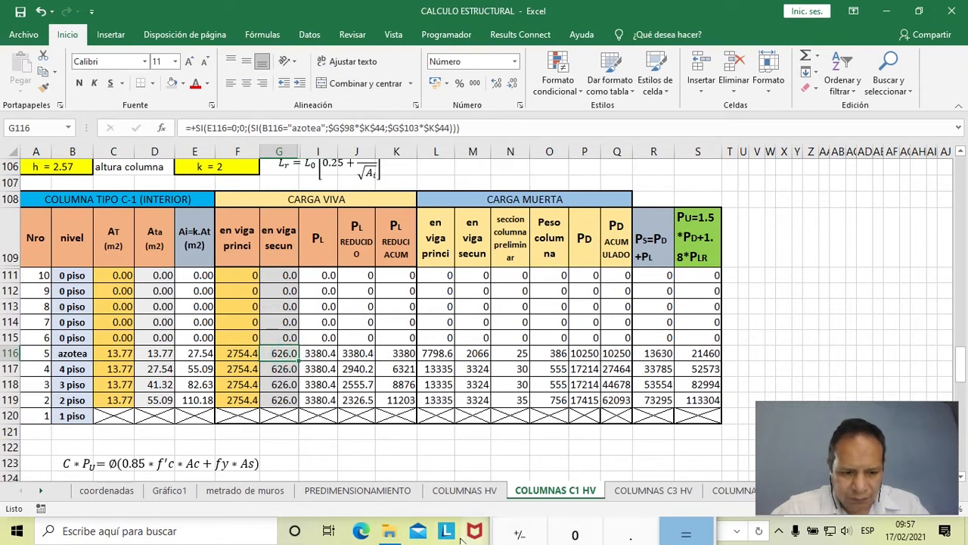
- Switch to Calculator, multiply 200 by 3.13, and return to Excel to compare the secondary beam live loads in G111:G119
key("alt+Tab")
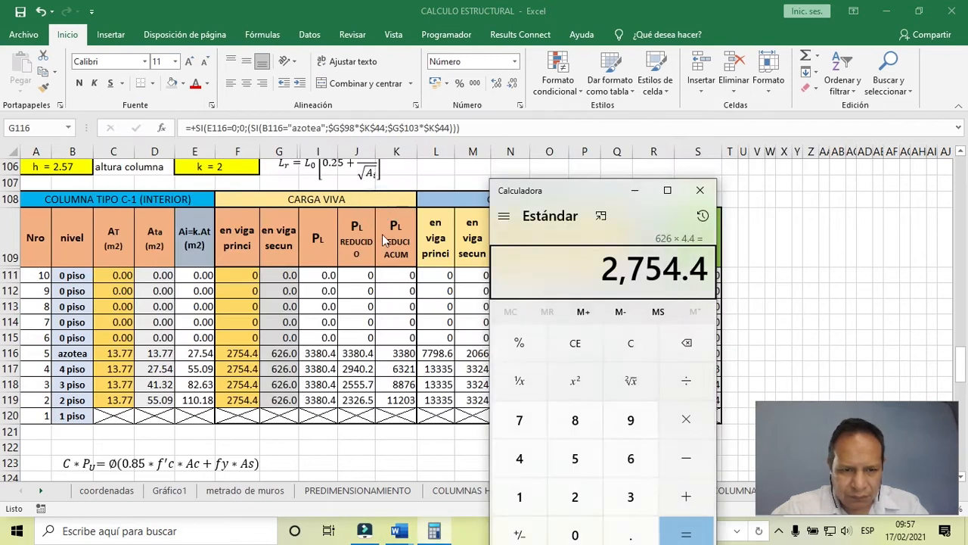
type("200")
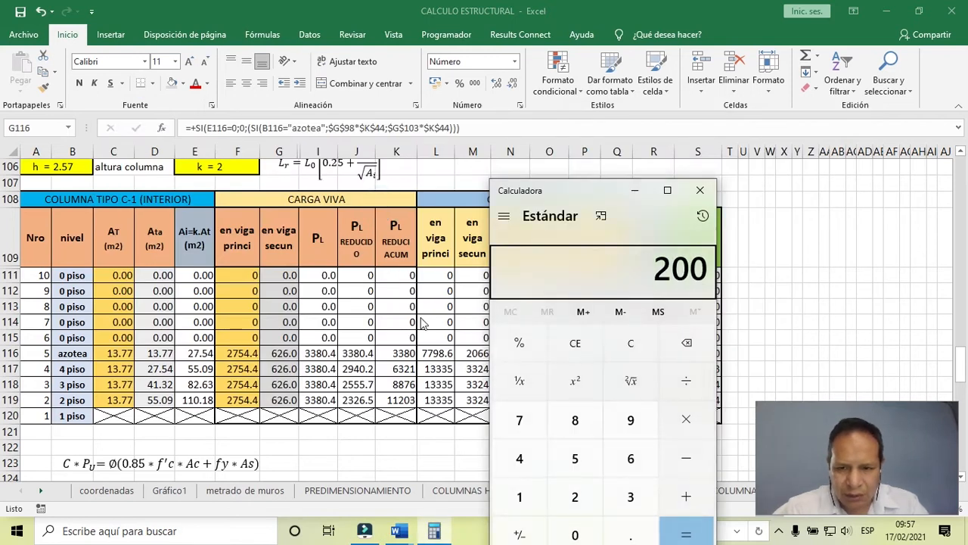
type(" × 3.13")
key("Return")
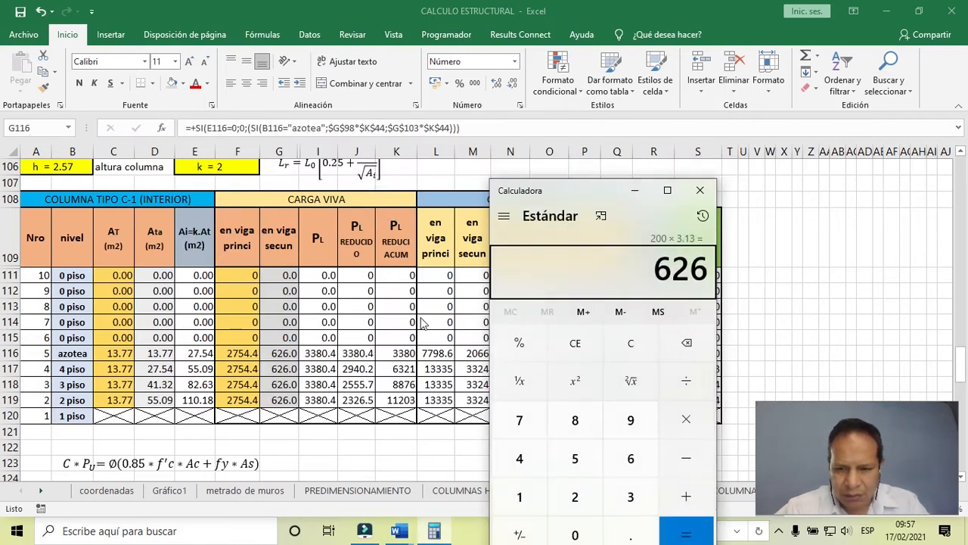
left_click(288, 361)
left_click_drag(286, 274, 282, 399)
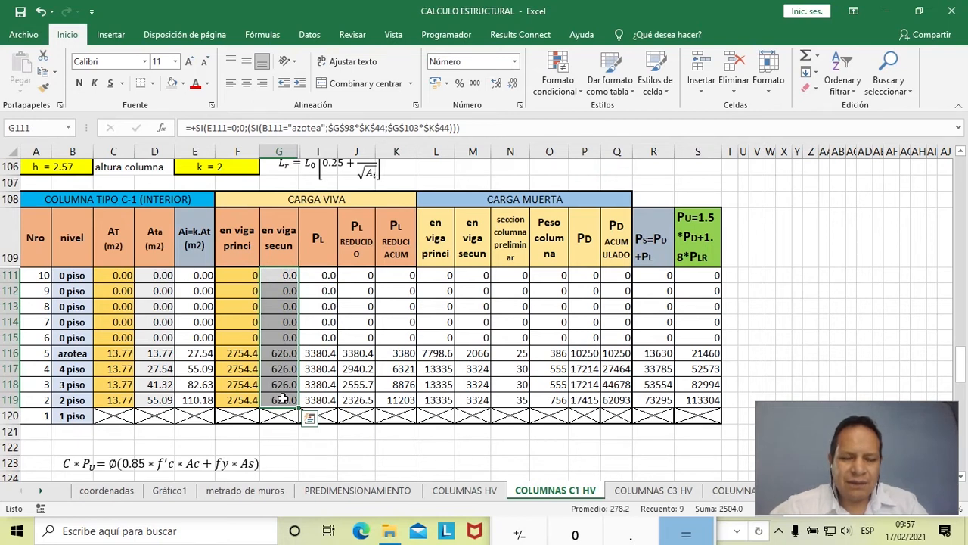
- Inspect the PL formulas for azotea in I116 and 4 piso in I117, leaving both unedited
left_click(323, 354)
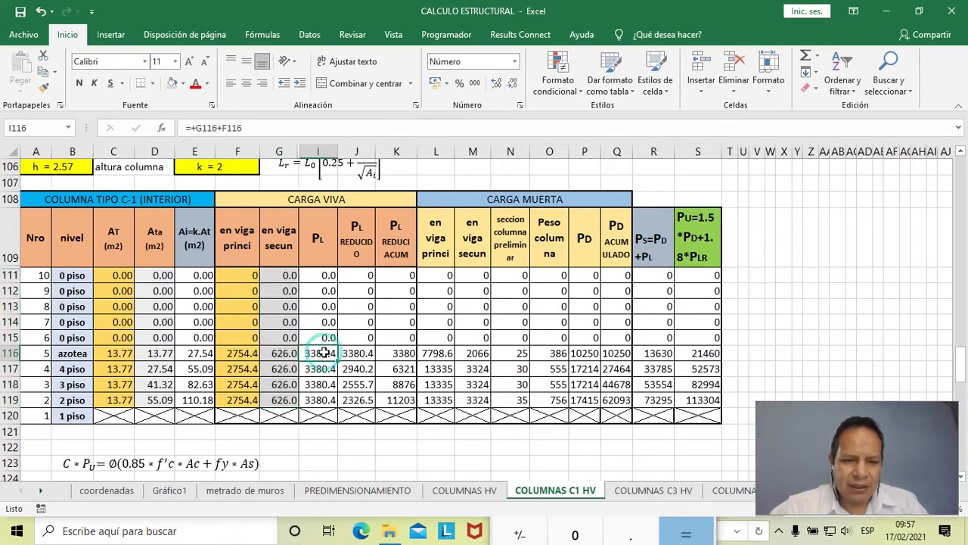
double_click(324, 353)
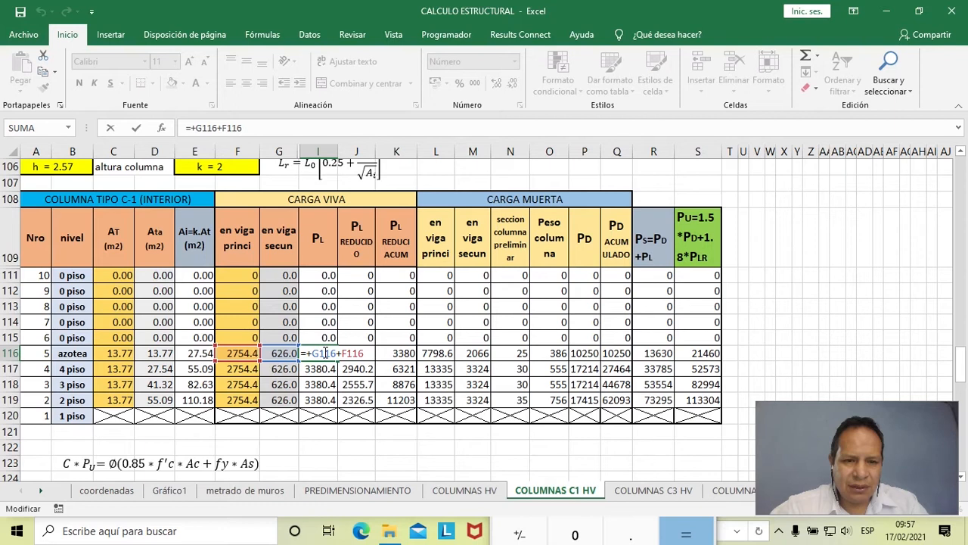
key("Escape")
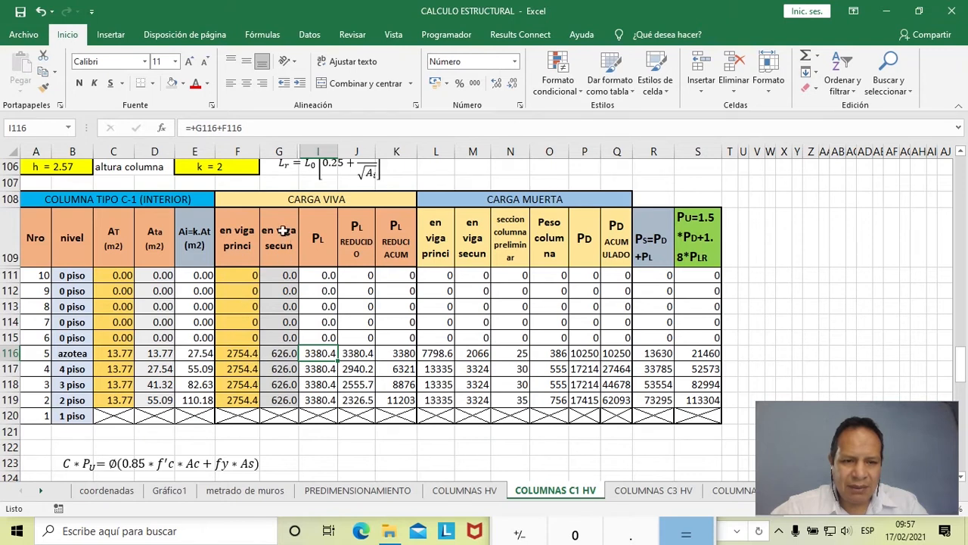
double_click(319, 352)
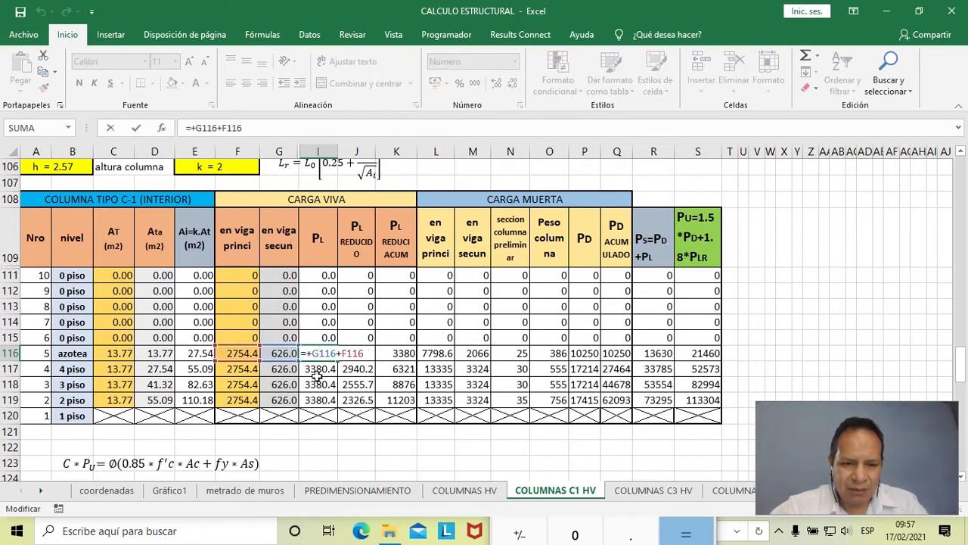
key("Escape")
double_click(317, 369)
key("Escape")
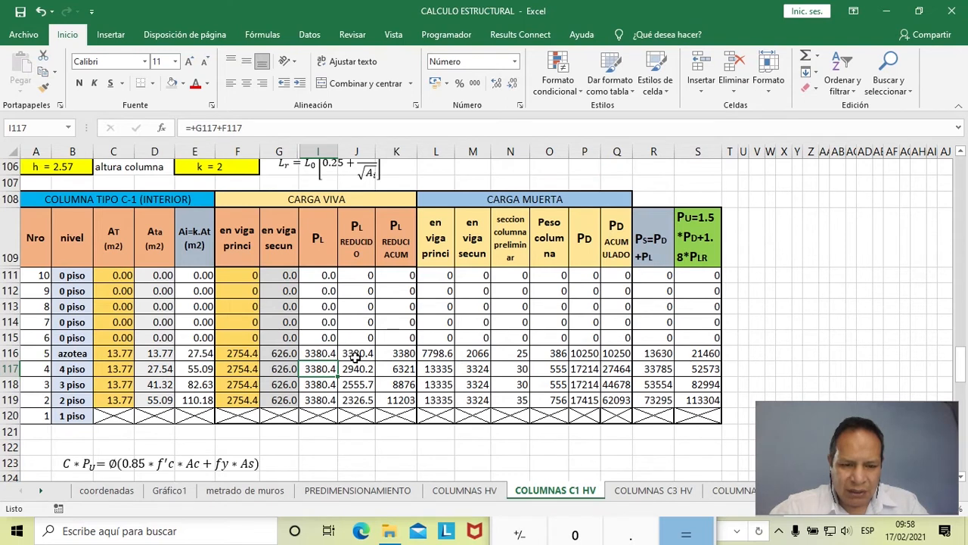
- Fill the PL live load cells I111:I119 with light blue
left_click_drag(325, 292, 323, 400)
left_click_drag(324, 276, 324, 399)
left_click(183, 83)
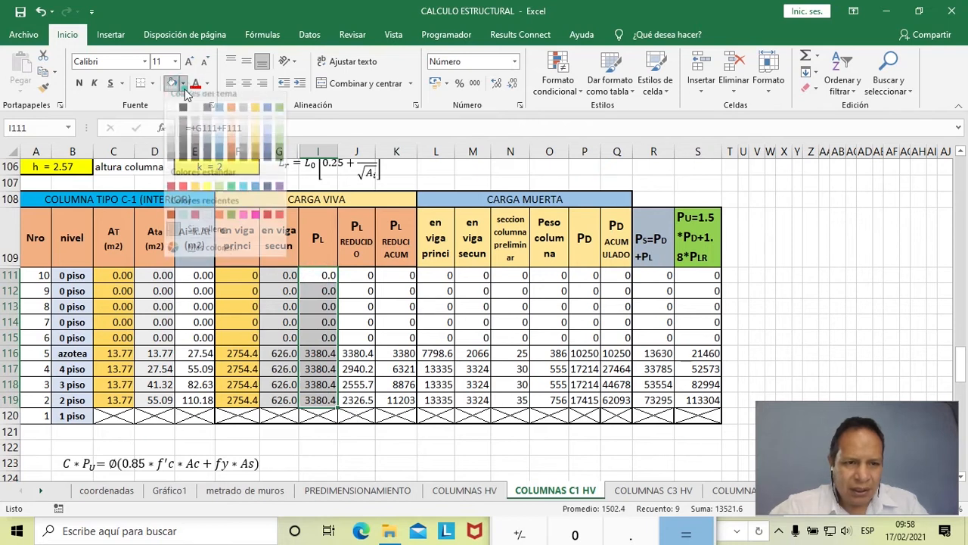
left_click(219, 139)
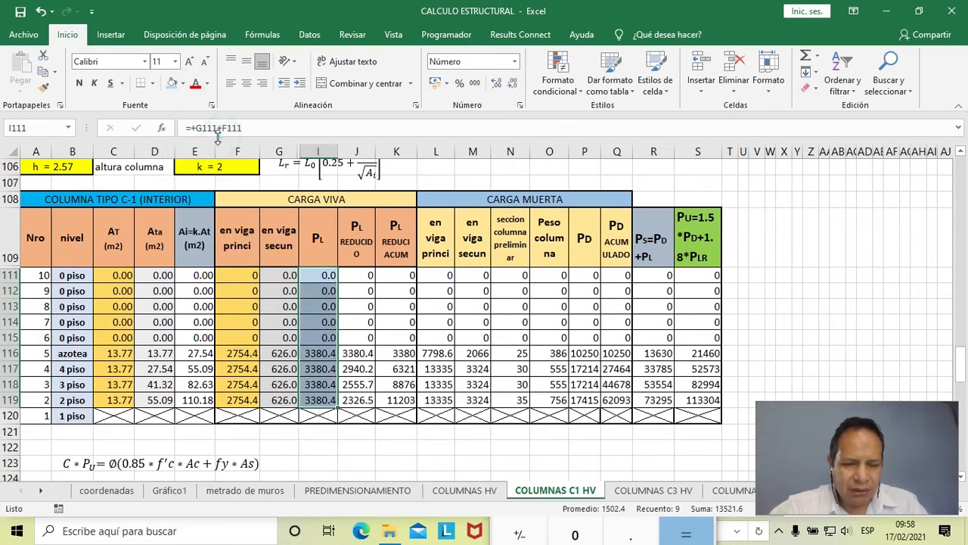
- Inspect the reduced PL formula in J115 and the Lr equation above the table, and compare them with Artículo 10 in the Word document TABLAS Y CUADROS
left_click(351, 338)
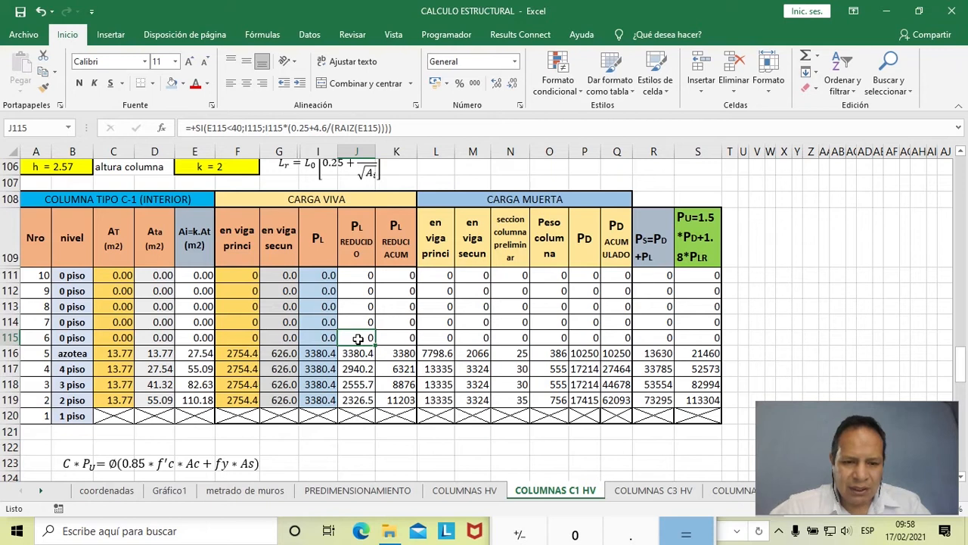
scroll(343, 296, "up", 1)
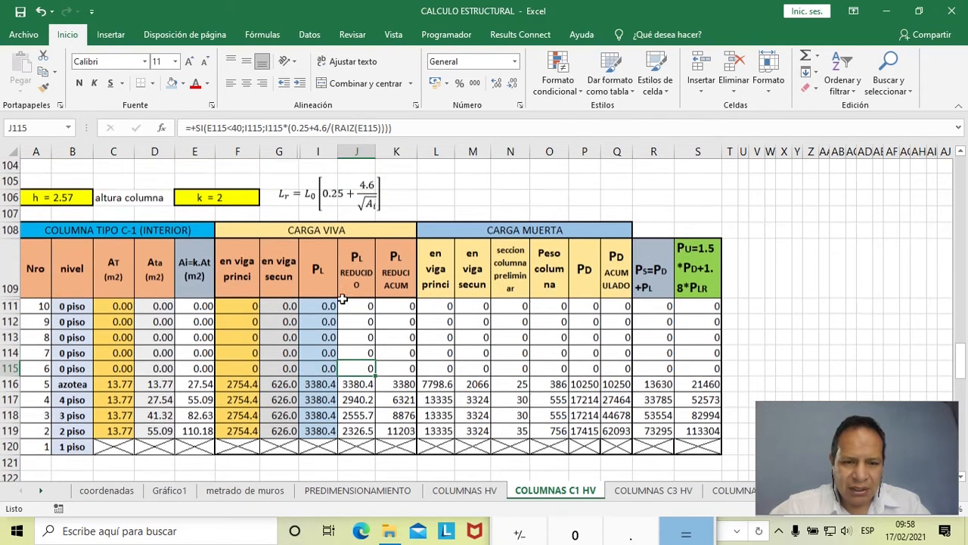
left_click(333, 216)
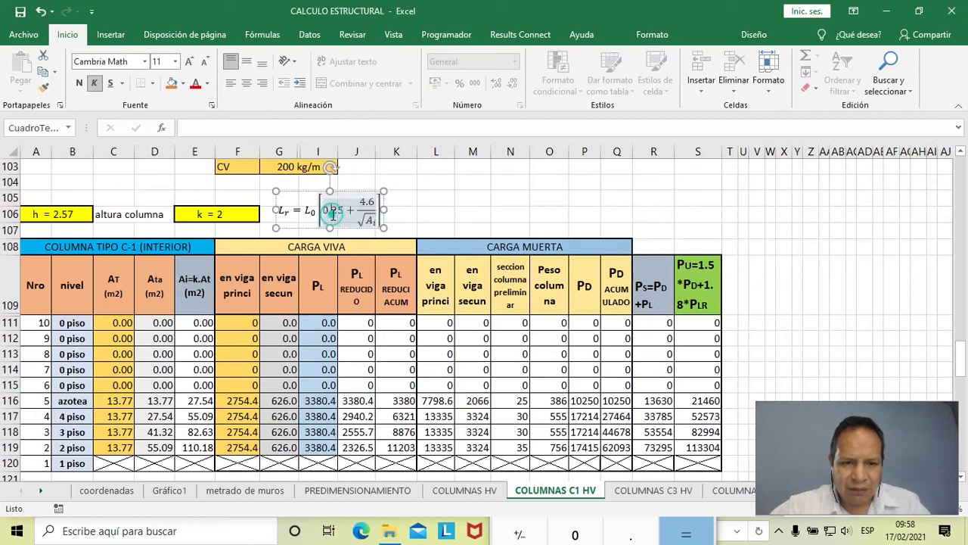
key("alt+Tab")
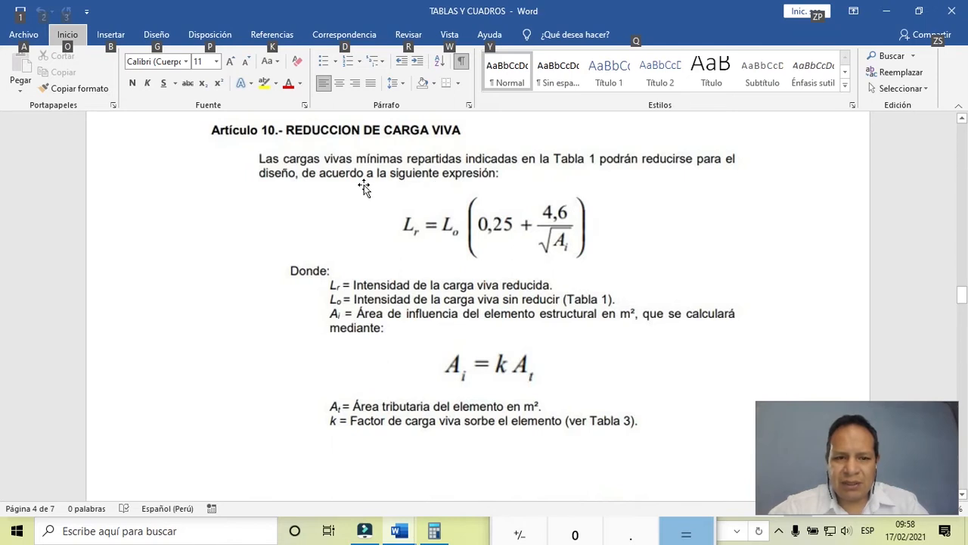
left_click(513, 234)
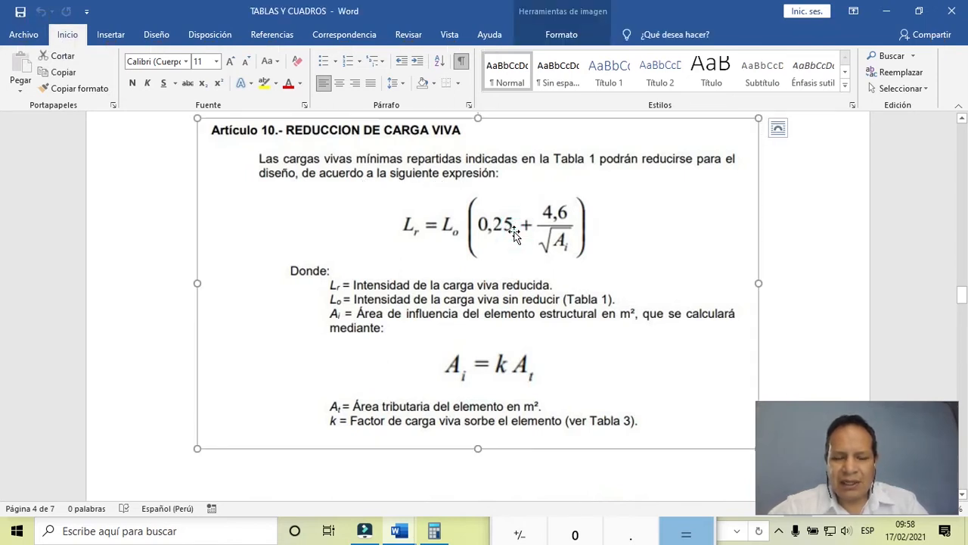
key("Left")
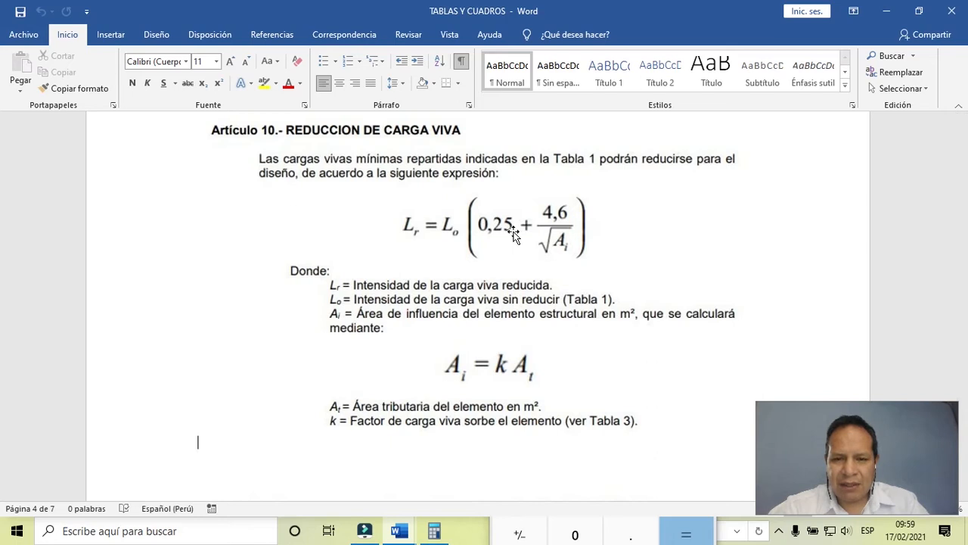
- Look up the Viviendas live load in the code's load table and return to the Artículo 10 reduction formula
left_click_drag(884, 435, 865, 436)
left_click_drag(890, 467, 840, 453)
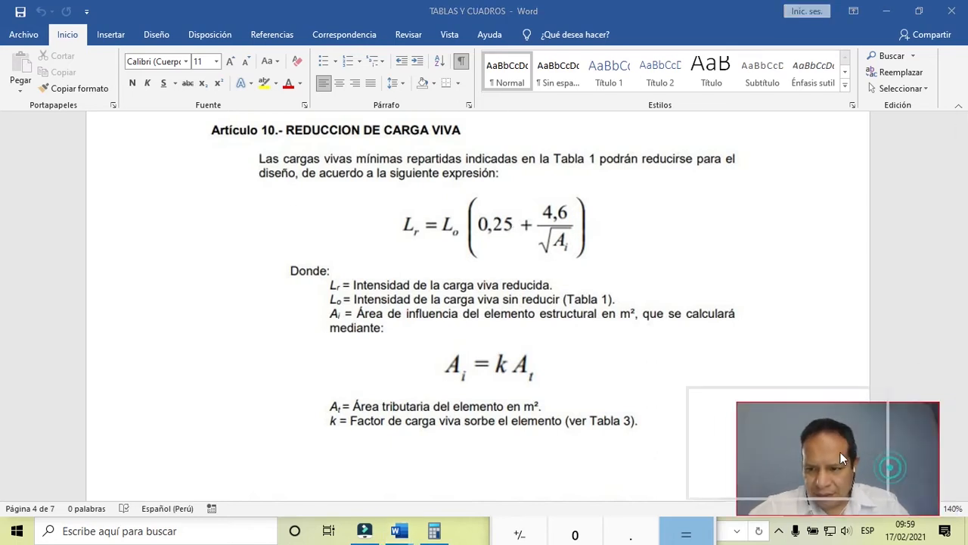
left_click(782, 323)
scroll(894, 299, "up", 3)
left_click_drag(961, 288, 962, 231)
left_click_drag(2, 239, 4, 245)
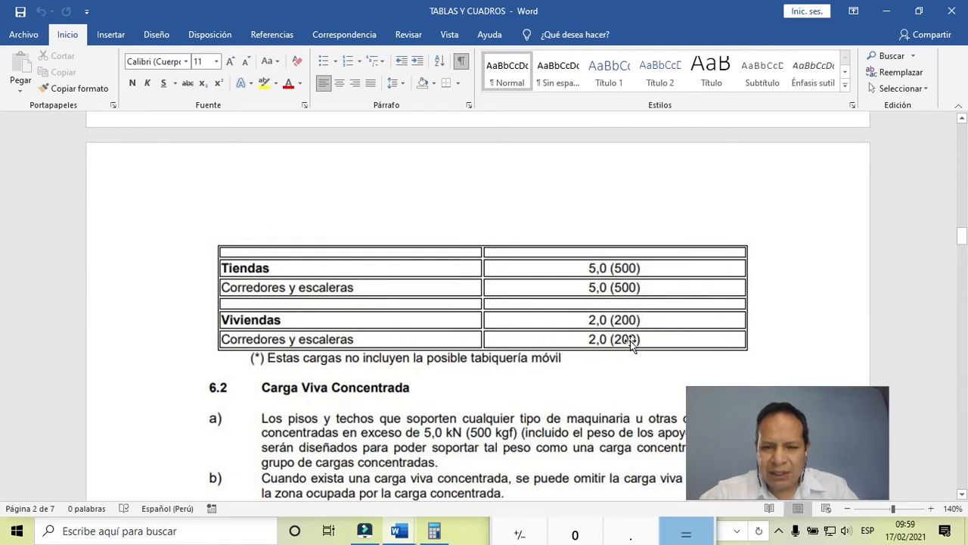
left_click_drag(963, 243, 963, 300)
left_click_drag(2, 307, 3, 307)
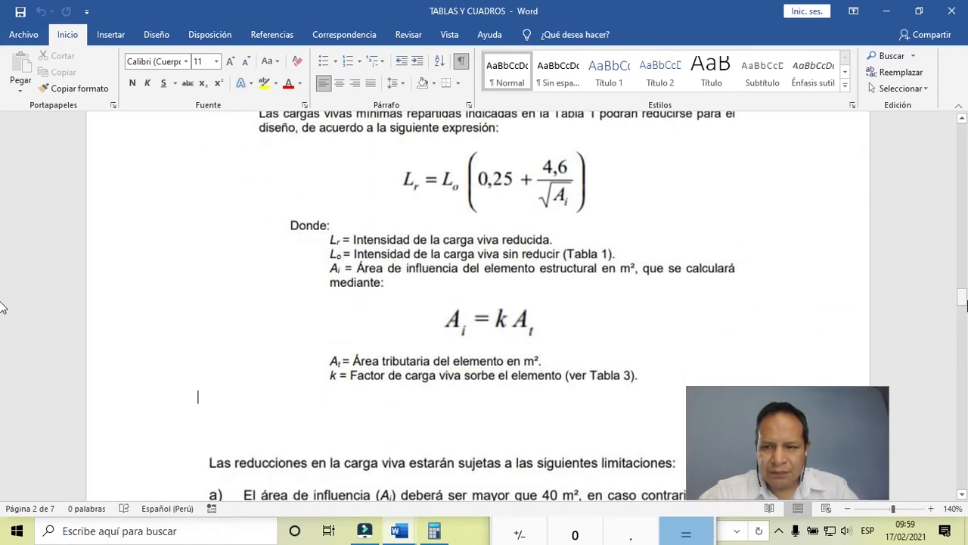
- Review the Artículo 10 variable definitions and the limitations on live load reduction, including the 40 m² influence area rule
left_click_drag(965, 301, 964, 297)
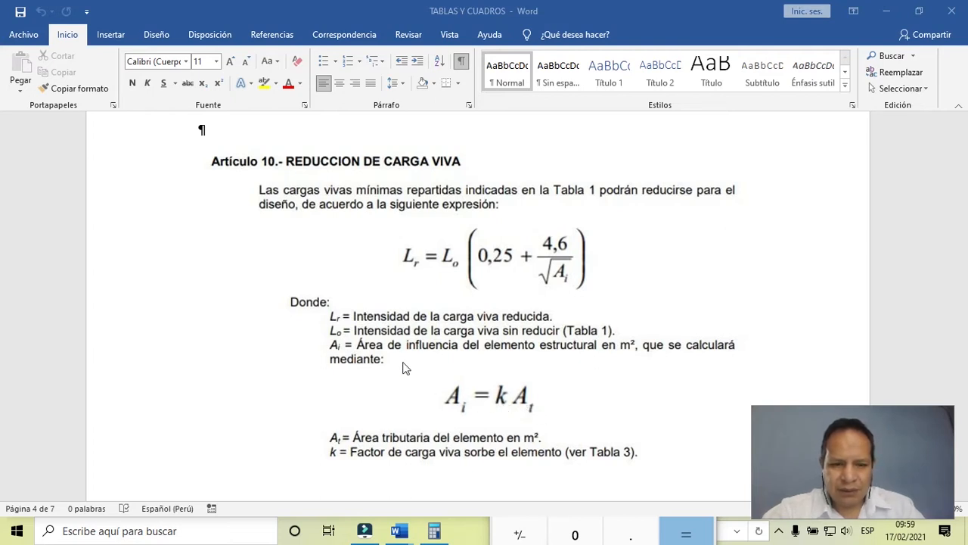
scroll(402, 368, "down", 7)
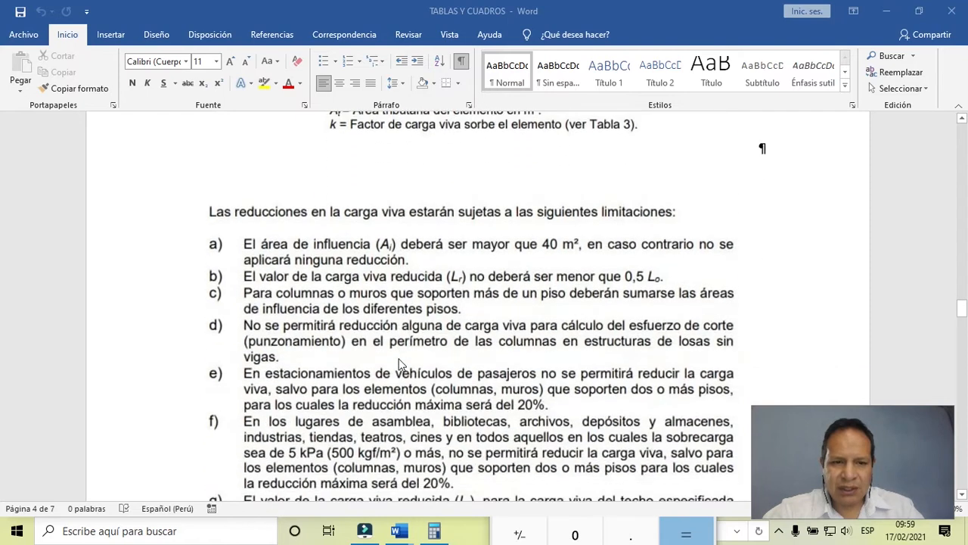
scroll(401, 363, "up", 1)
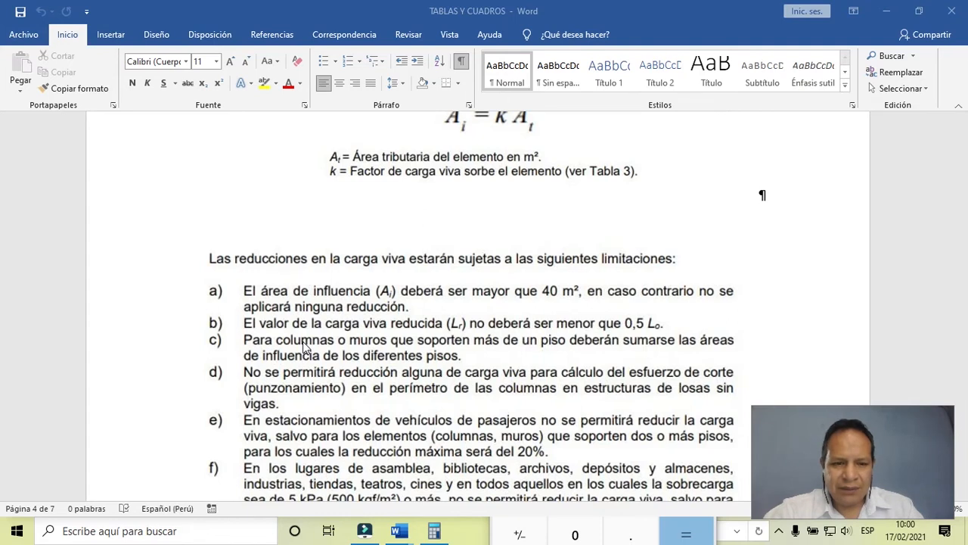
- Switch back to Excel and fill the azotea influence area cell E116 with red
key("alt+Tab")
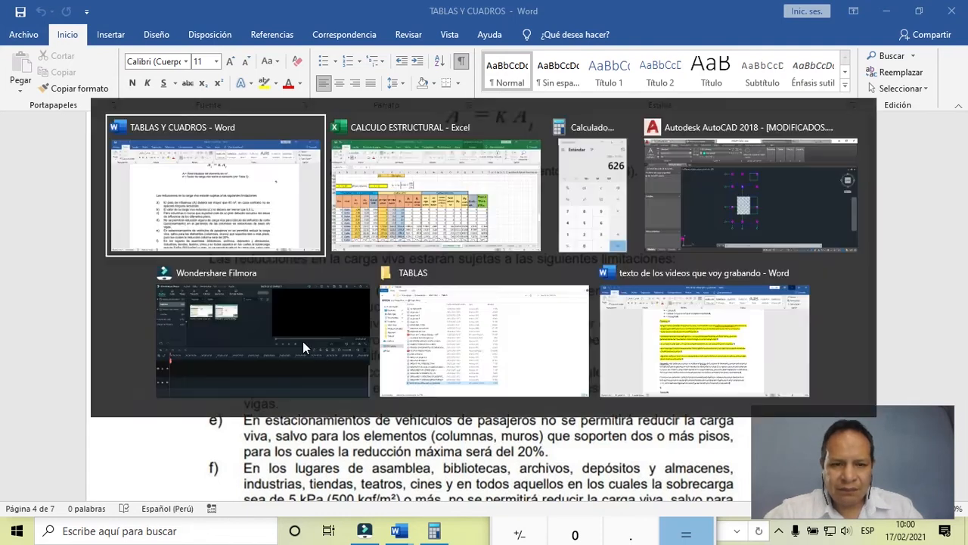
key("Tab")
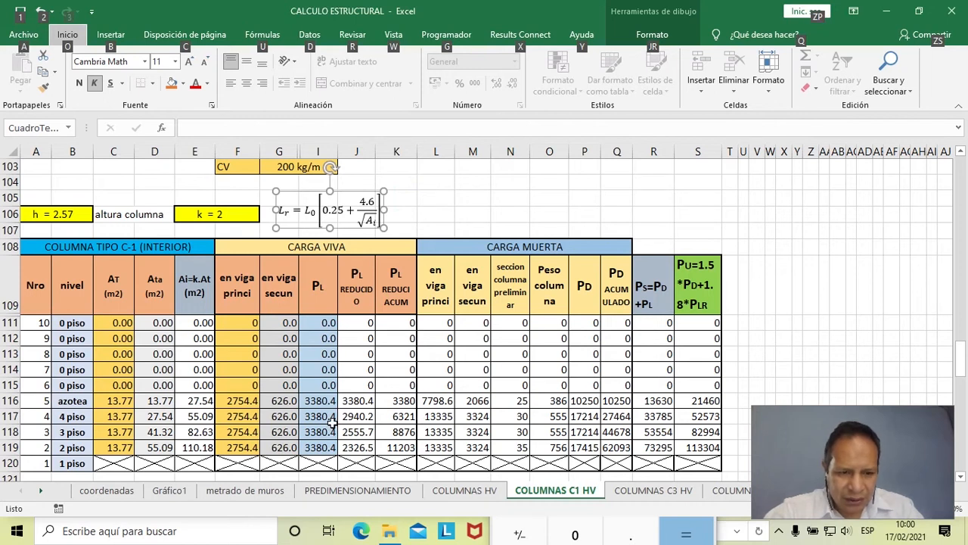
left_click(206, 404)
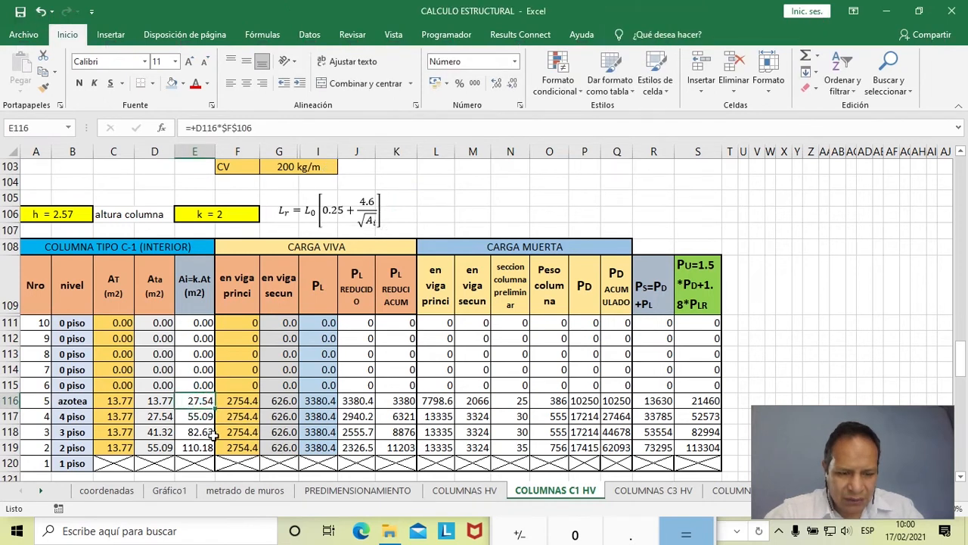
left_click(182, 84)
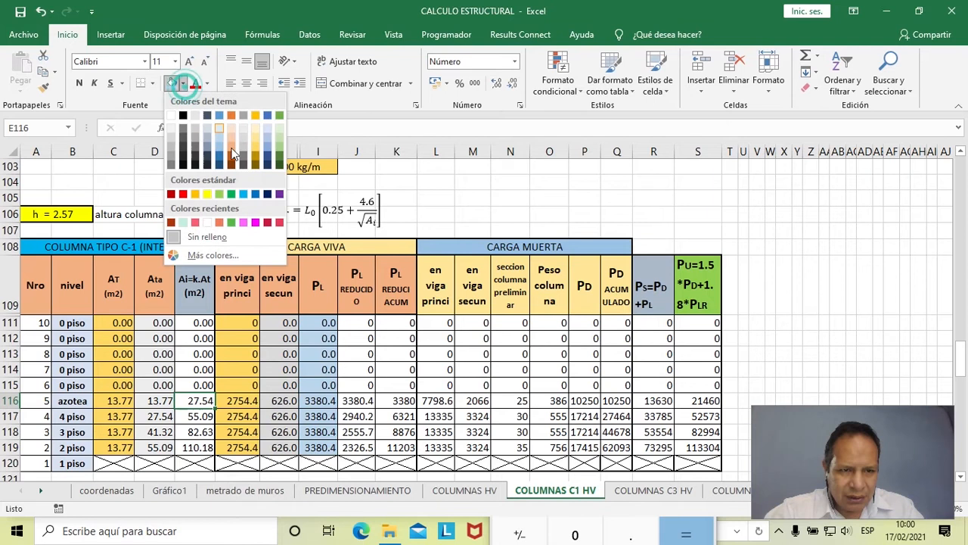
left_click(271, 221)
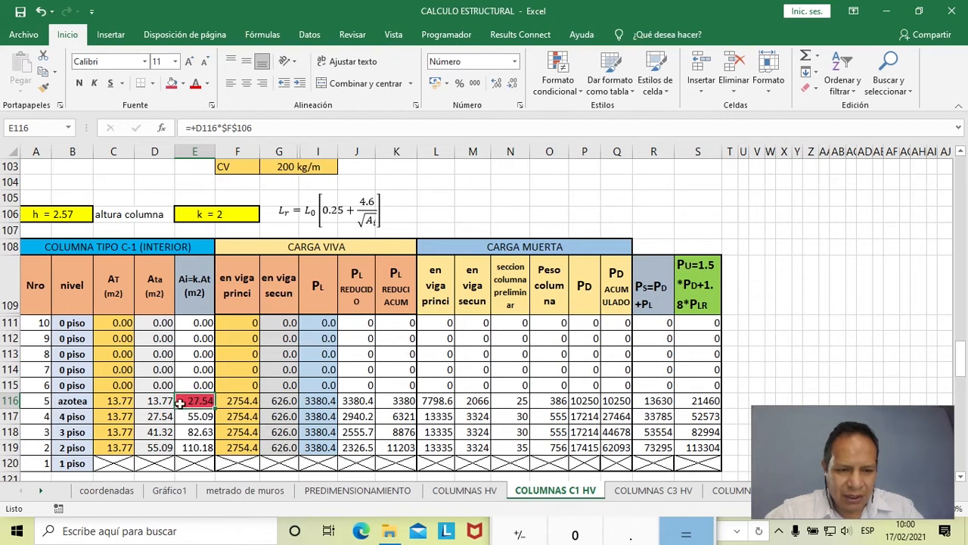
- Inspect the azotea reduced PL formula in J116 without editing it, and fill cells I116:J116 with the same red
double_click(359, 400)
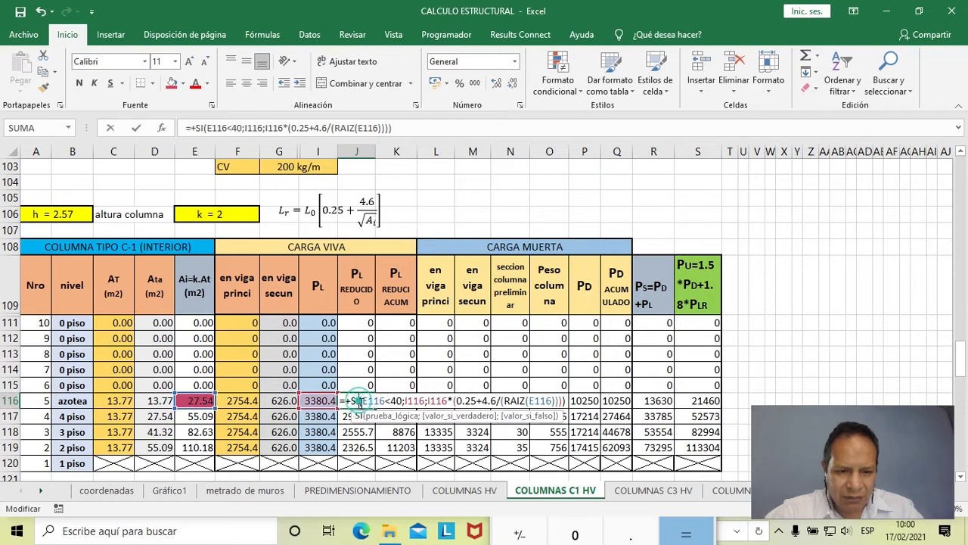
key("Escape")
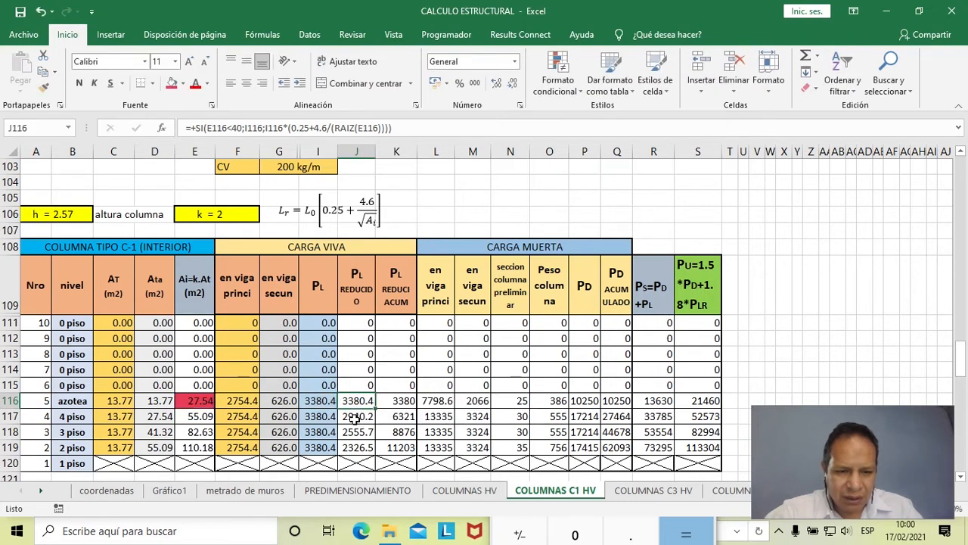
left_click(317, 400)
left_click(358, 400)
left_click_drag(317, 401, 358, 400)
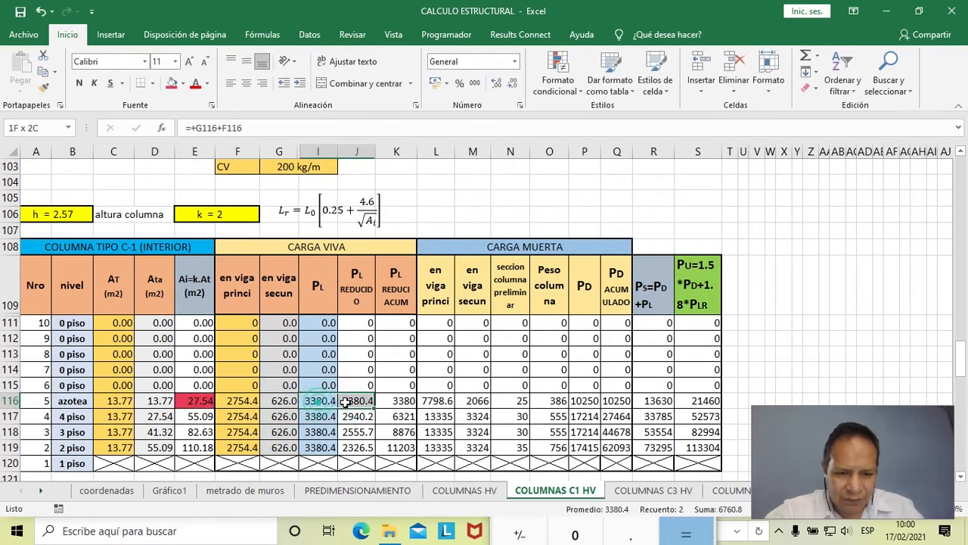
left_click(171, 84)
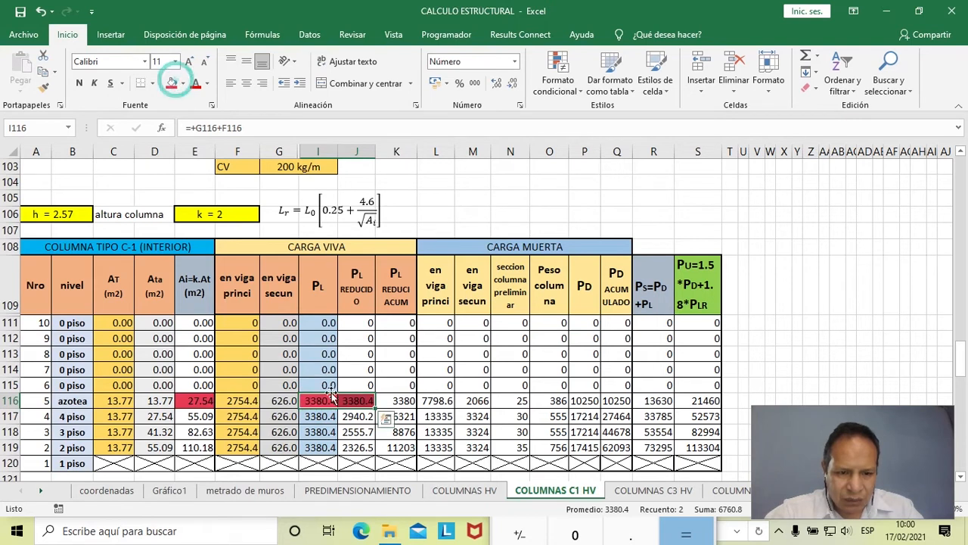
left_click(321, 400)
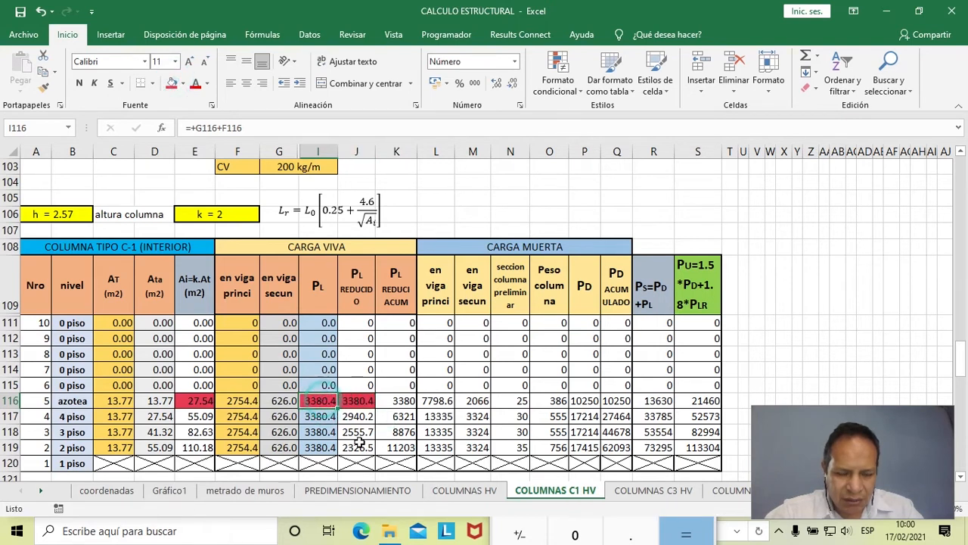
left_click(355, 405)
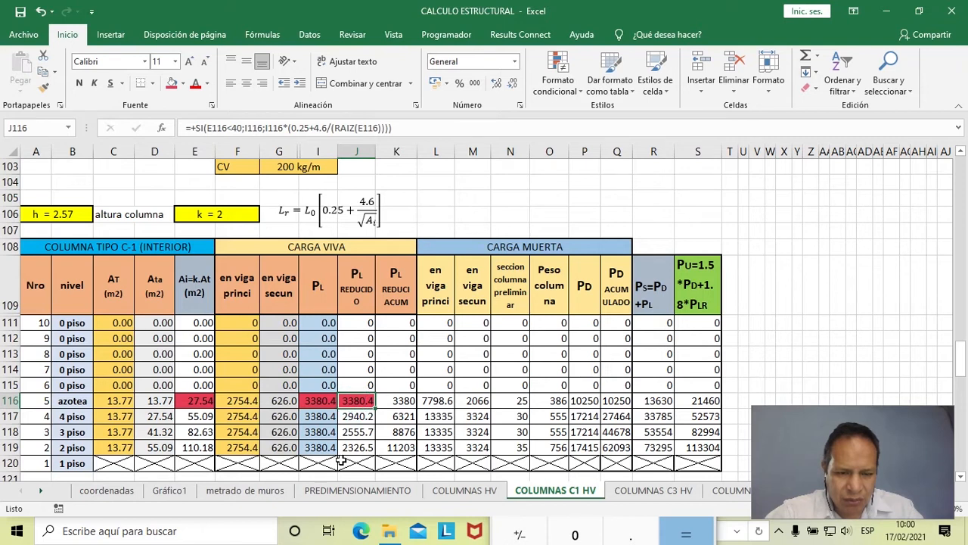
- Recheck the reduction limitations in Word, and return to Excel to examine the 4 piso influence area, PL and reduced PL in E117, I117 and J117
key("alt+Tab")
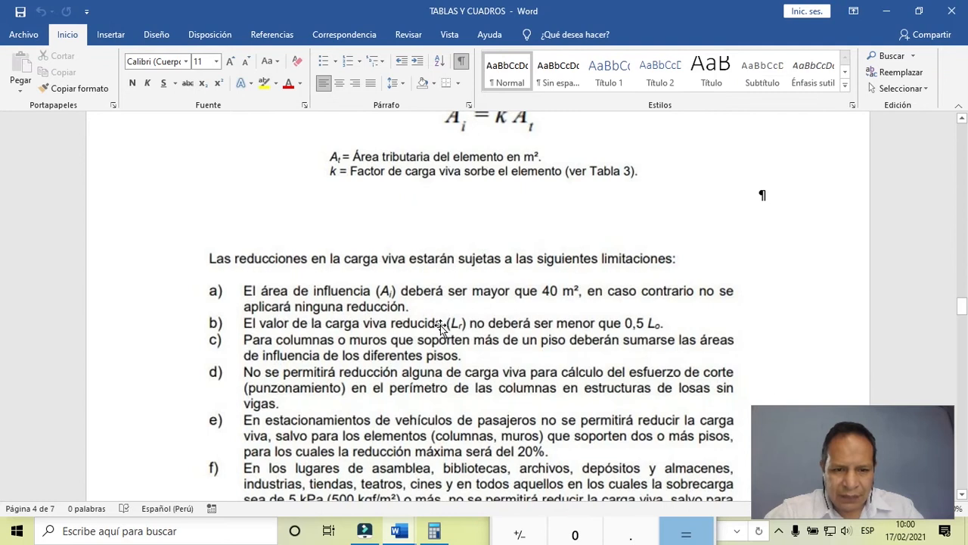
scroll(438, 326, "down", 1)
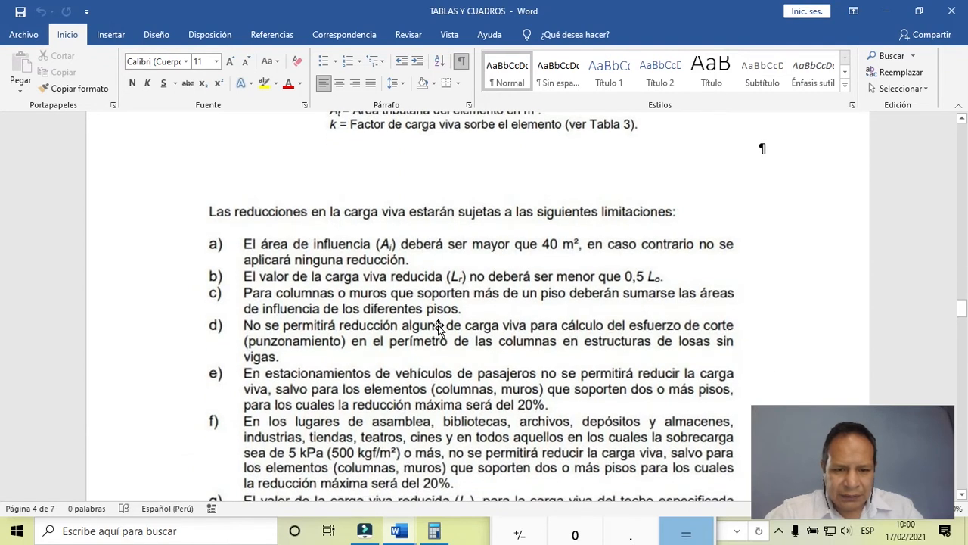
key("alt+Tab")
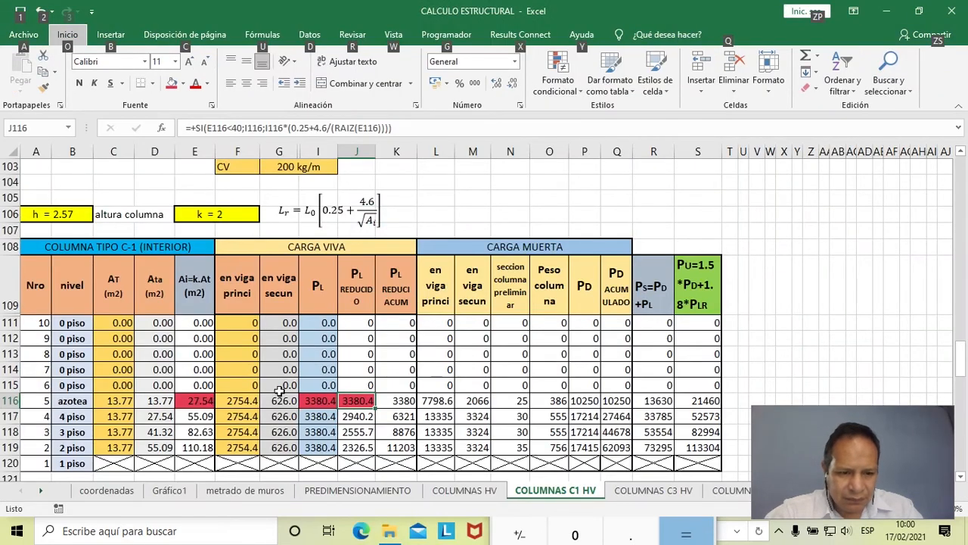
left_click(210, 417)
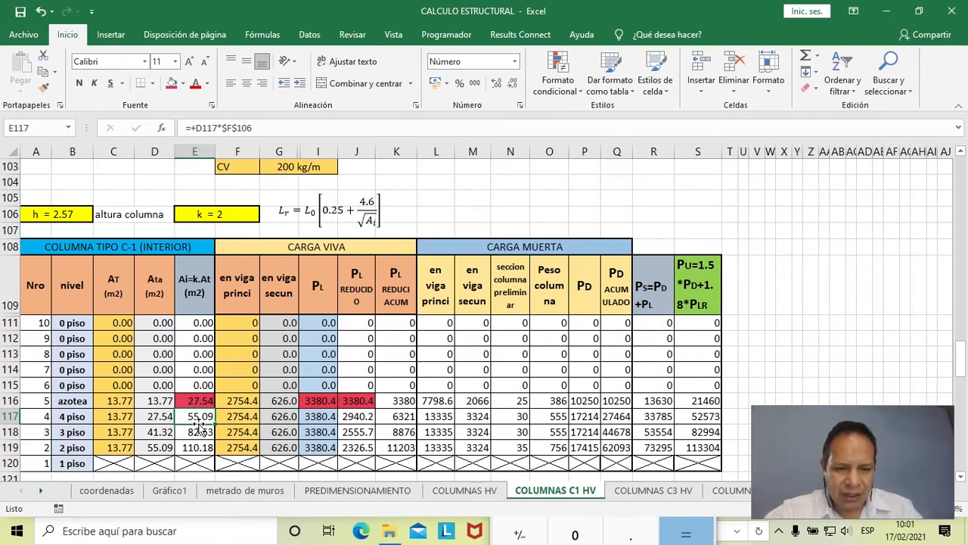
left_click(315, 421)
key("Right")
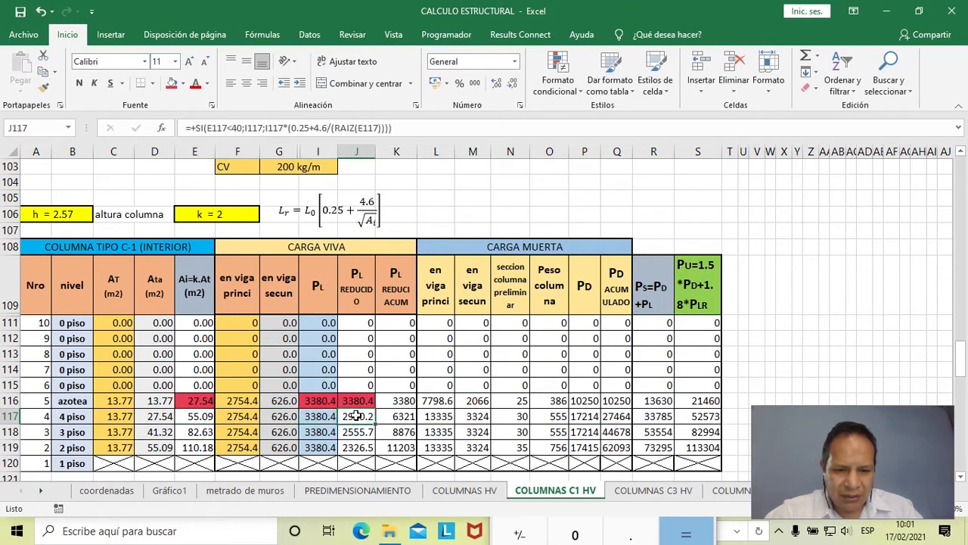
- Fill the 4 piso PL cell I117 with red and its reduced PL cell J117 with blue
left_click(317, 416)
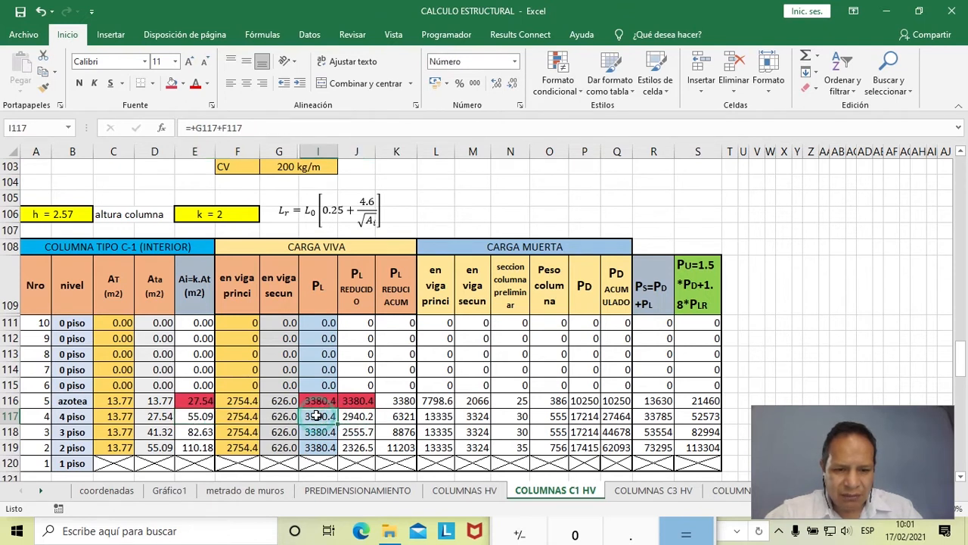
left_click(171, 83)
left_click(183, 83)
left_click(187, 87)
left_click(360, 417)
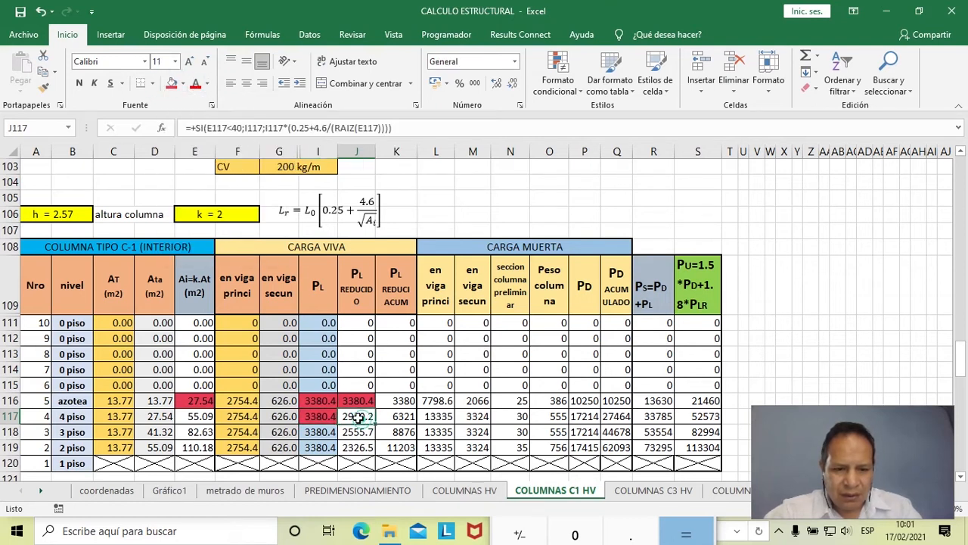
left_click(183, 84)
left_click(219, 147)
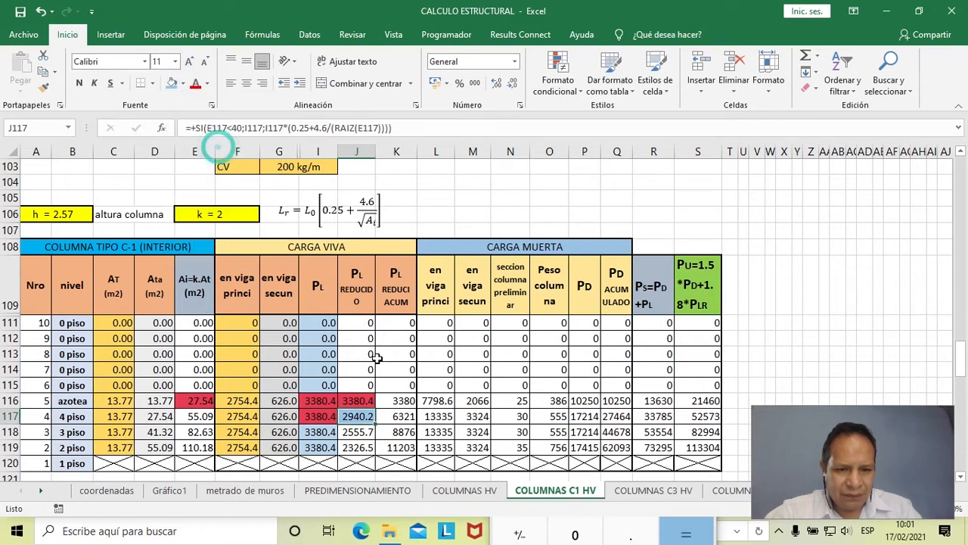
left_click(378, 351)
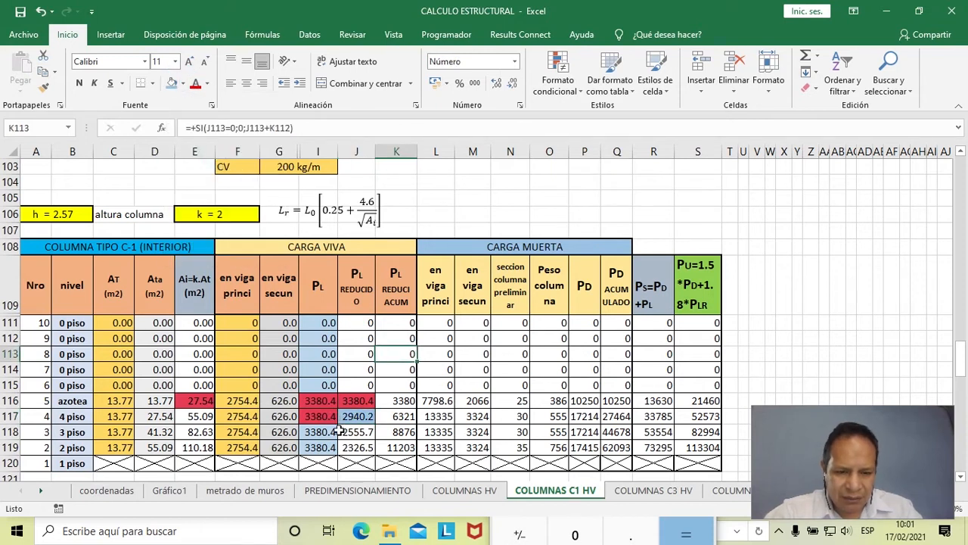
scroll(325, 416, "down", 1)
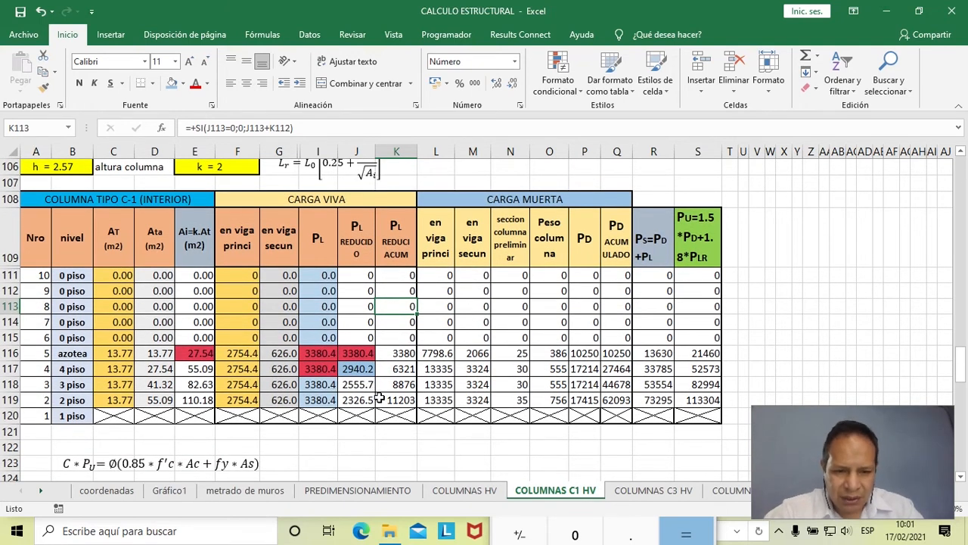
- Copy the 4 piso reduced PL formula and its blue fill from J117 down through J119
left_click(365, 370)
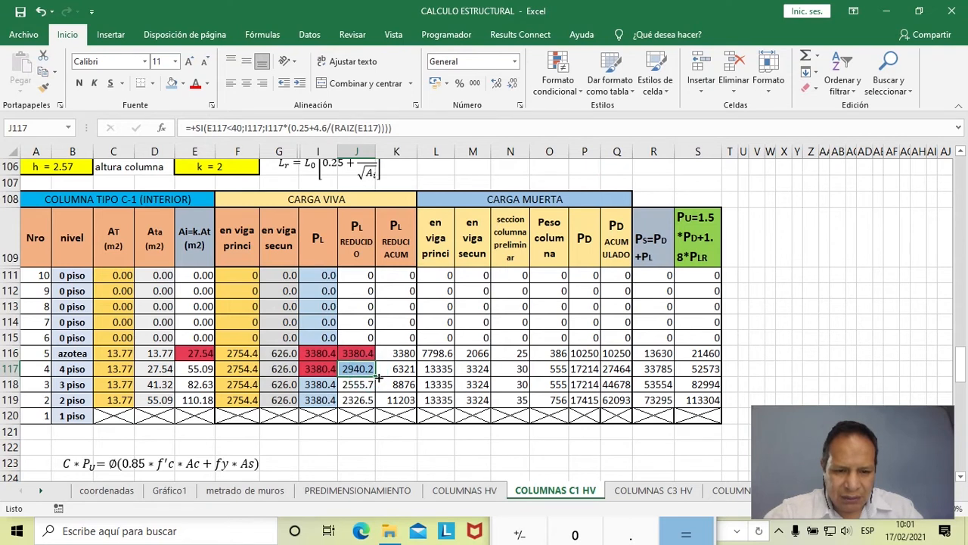
left_click_drag(376, 376, 378, 408)
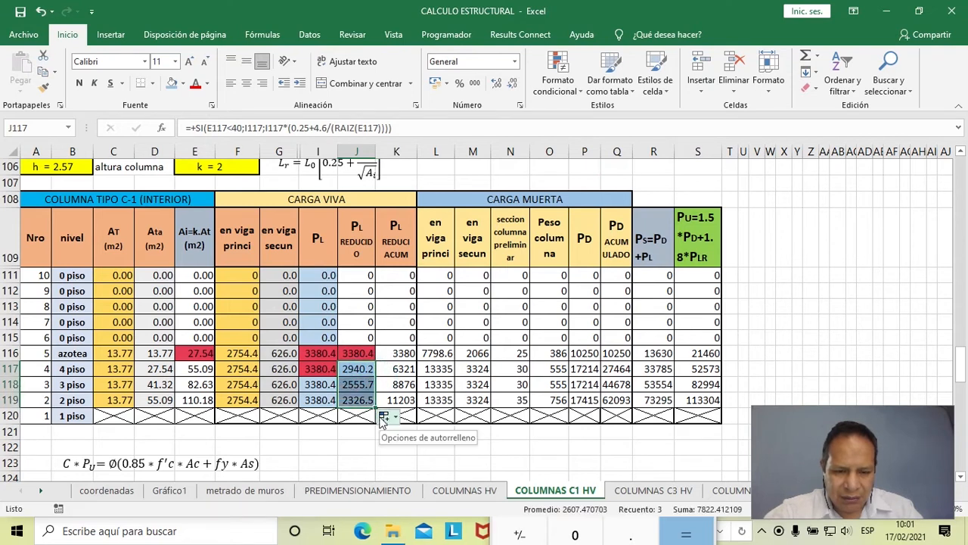
left_click(355, 398)
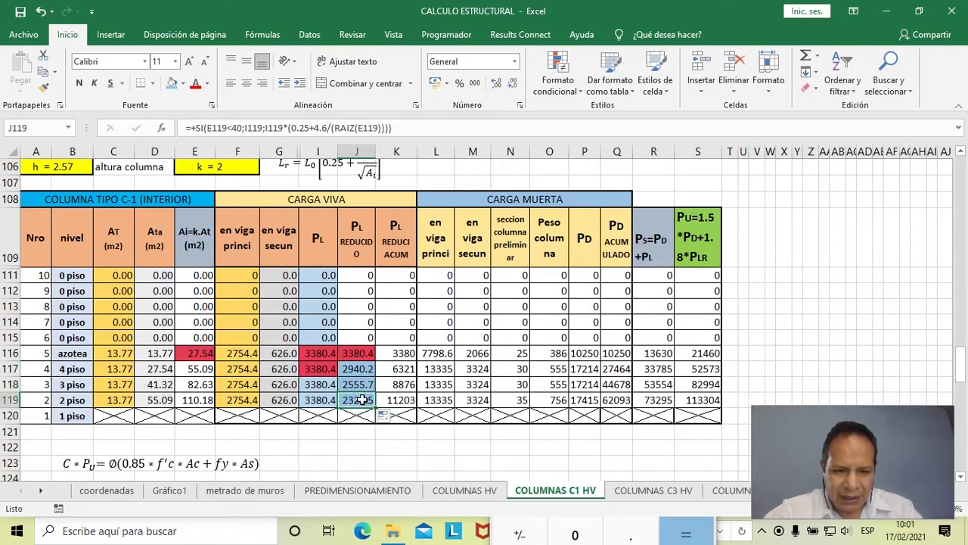
- Compare the 2 piso PL and reduced PL in I119 and J119 against the live load reduction limitations in Word, and return to Excel
left_click(313, 401)
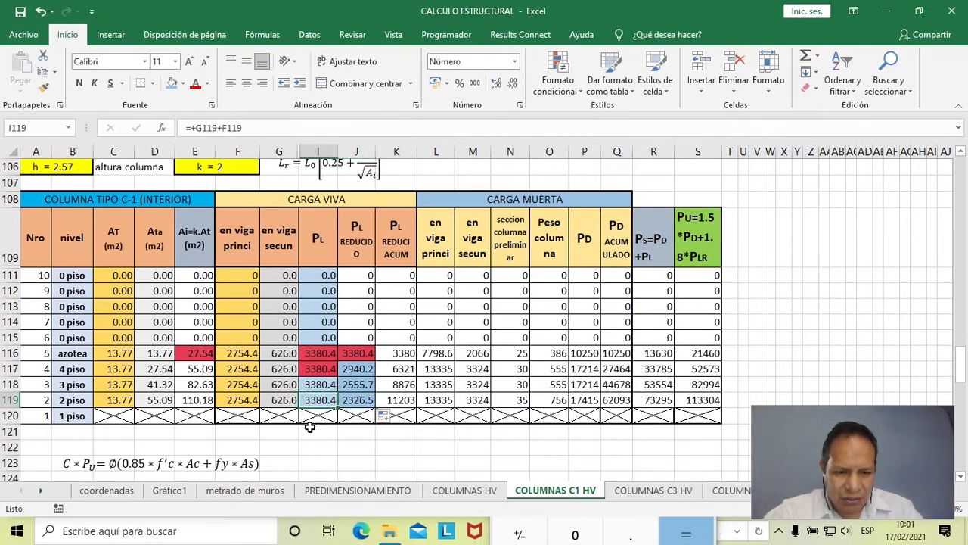
left_click(342, 403)
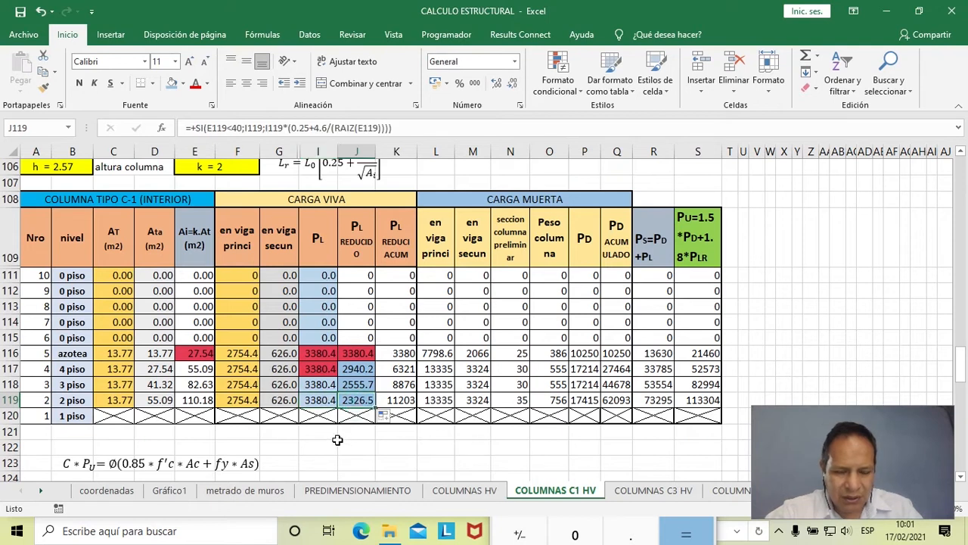
left_click(323, 401)
key("alt+Tab")
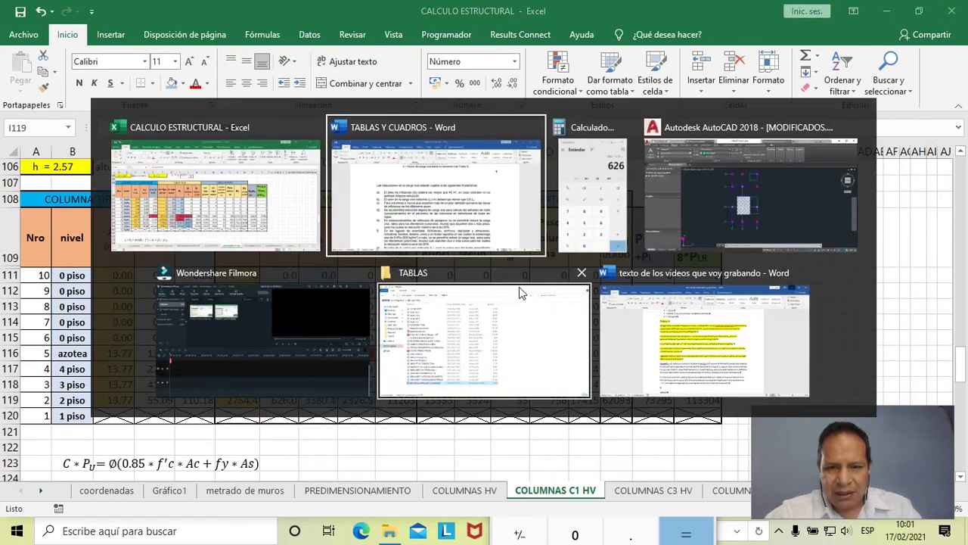
scroll(448, 286, "down", 1)
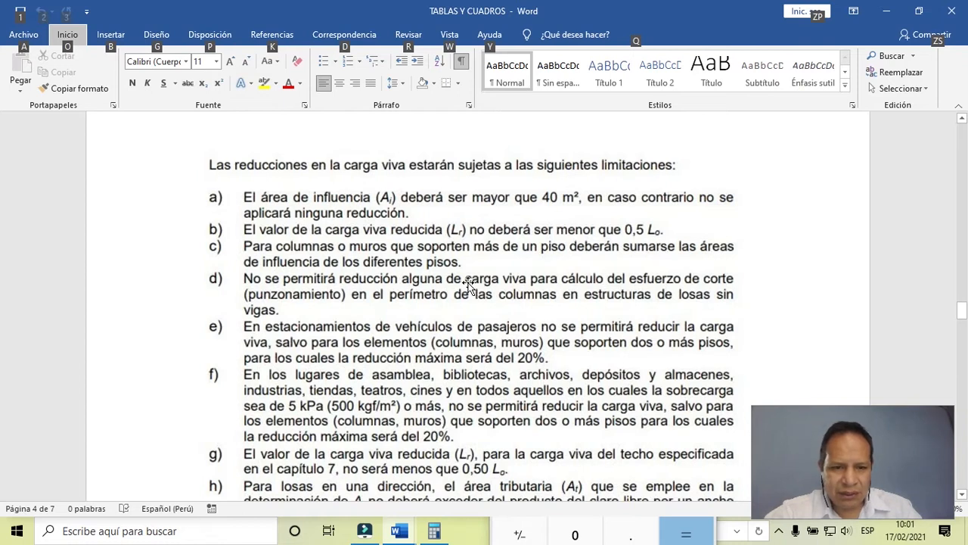
scroll(452, 292, "down", 1)
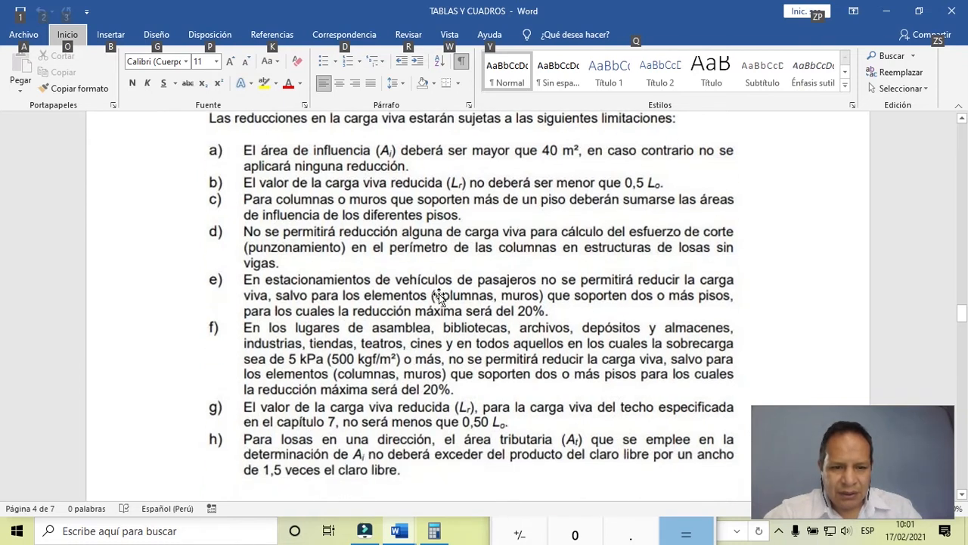
key("alt+Tab")
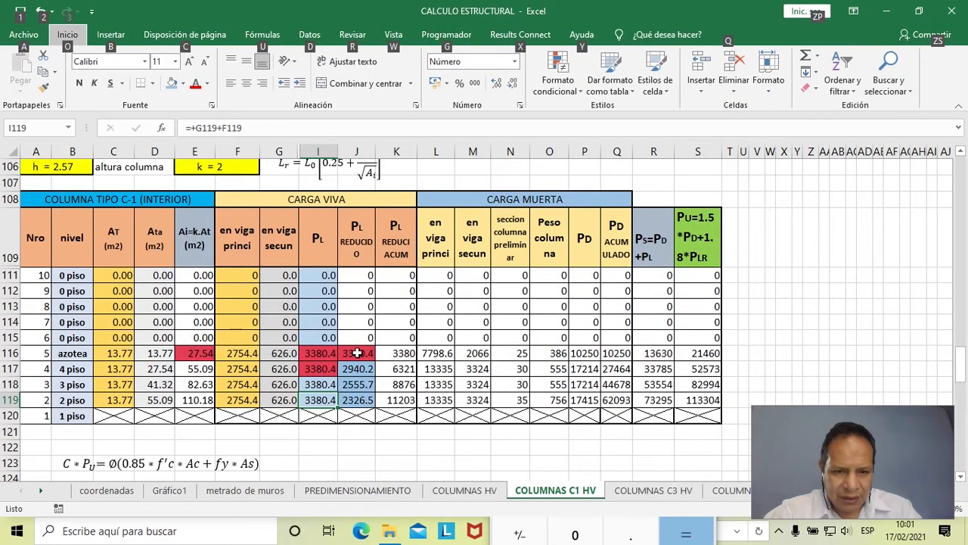
left_click(354, 401)
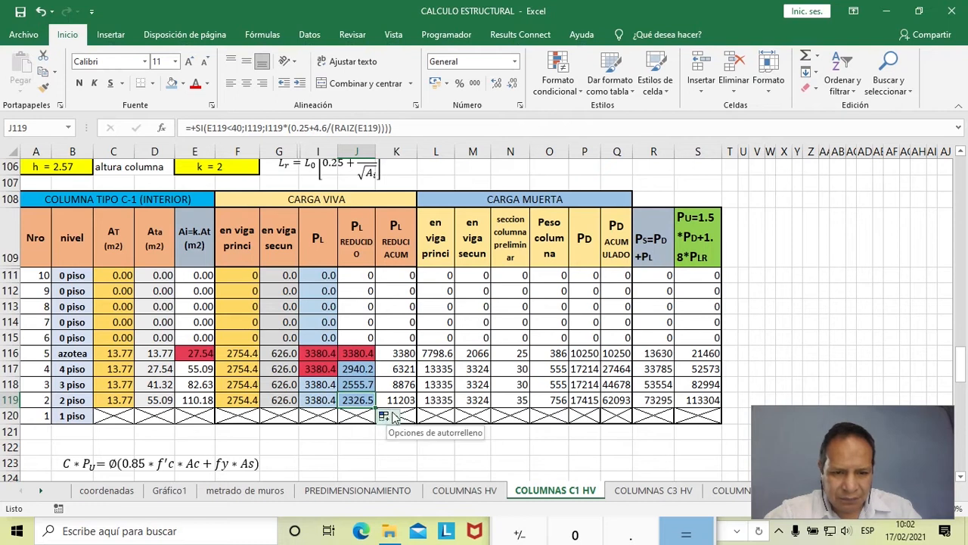
- Fill the accumulated reduced PL cells K111:K119 with light orange
left_click(405, 355)
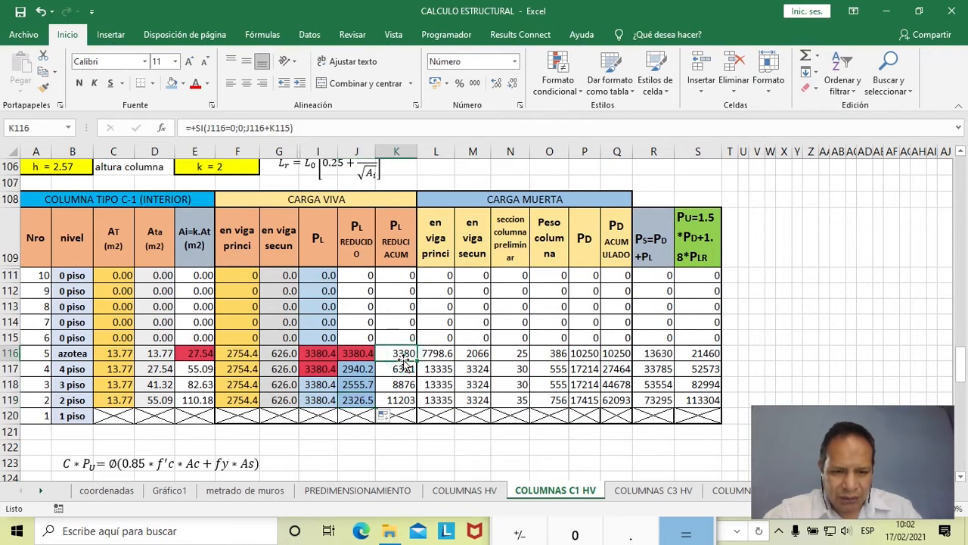
left_click_drag(402, 278, 409, 401)
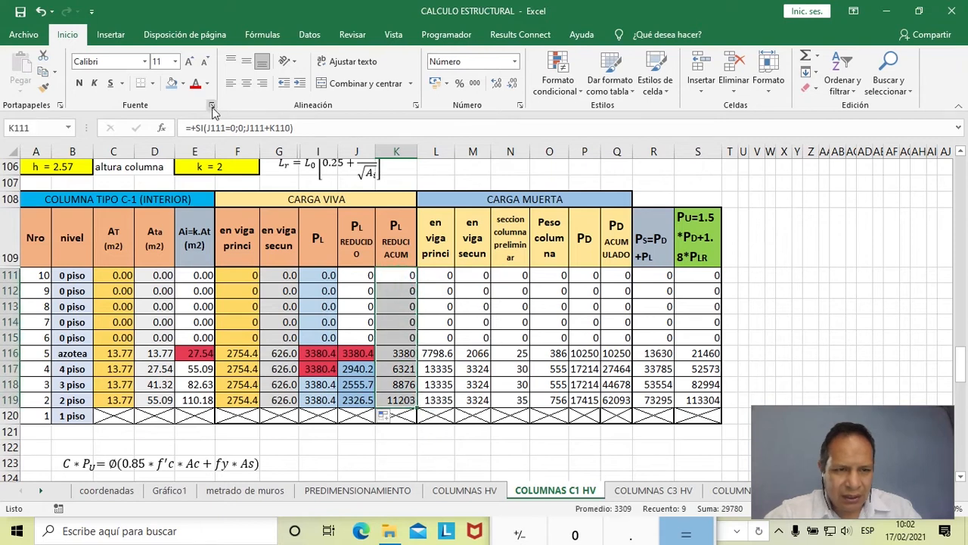
left_click(185, 84)
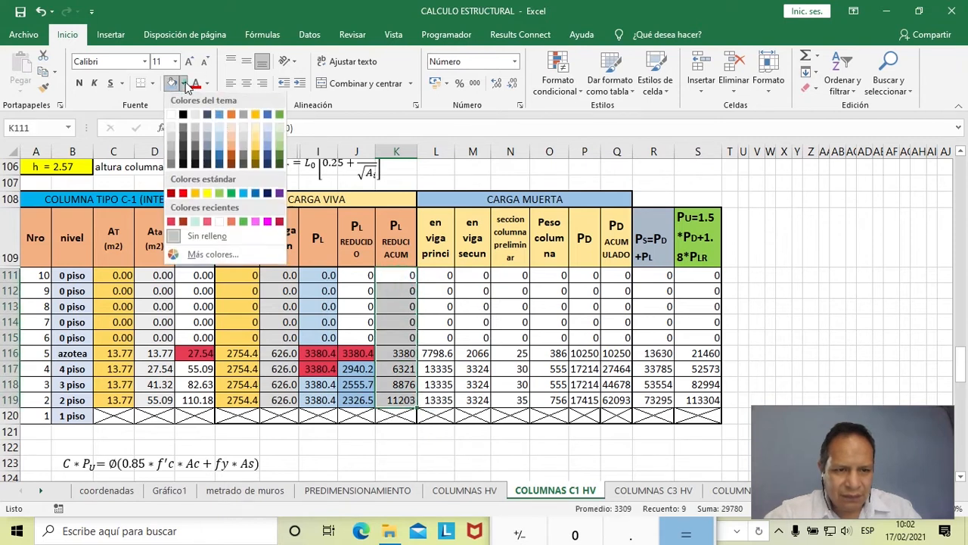
left_click(231, 138)
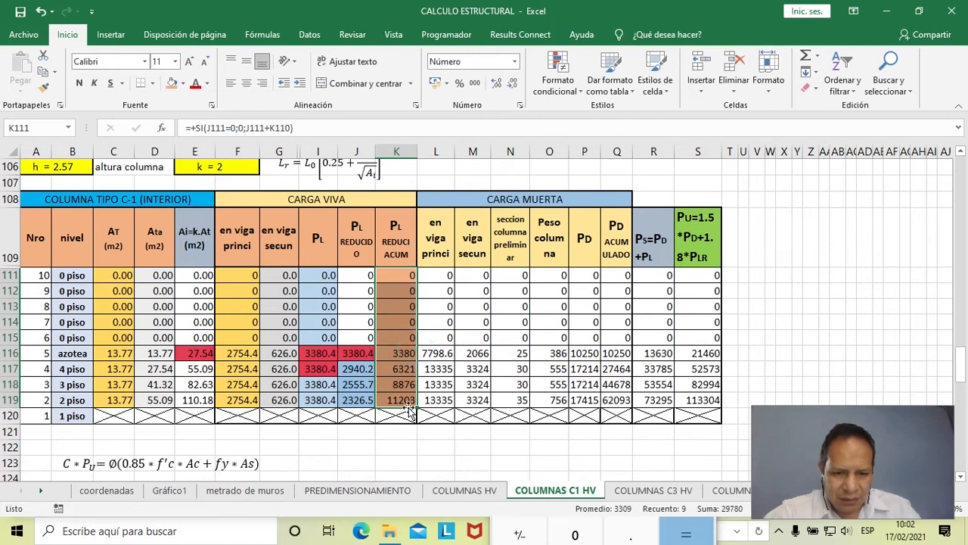
- Inspect the accumulated reduced PL formulas from azotea down to 2 piso in K116:K119 without editing them
double_click(406, 354)
key("Escape")
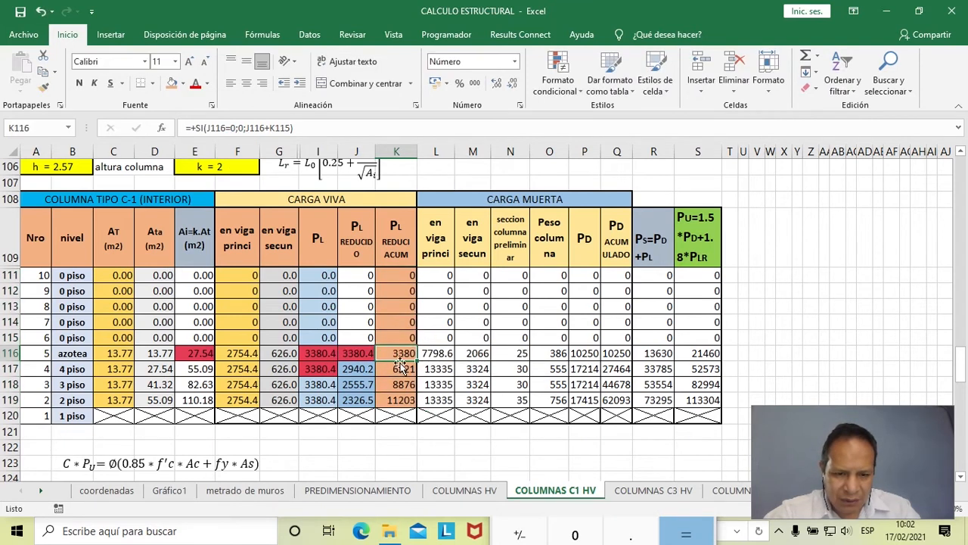
double_click(398, 369)
key("Escape")
key("Down")
left_click(405, 403)
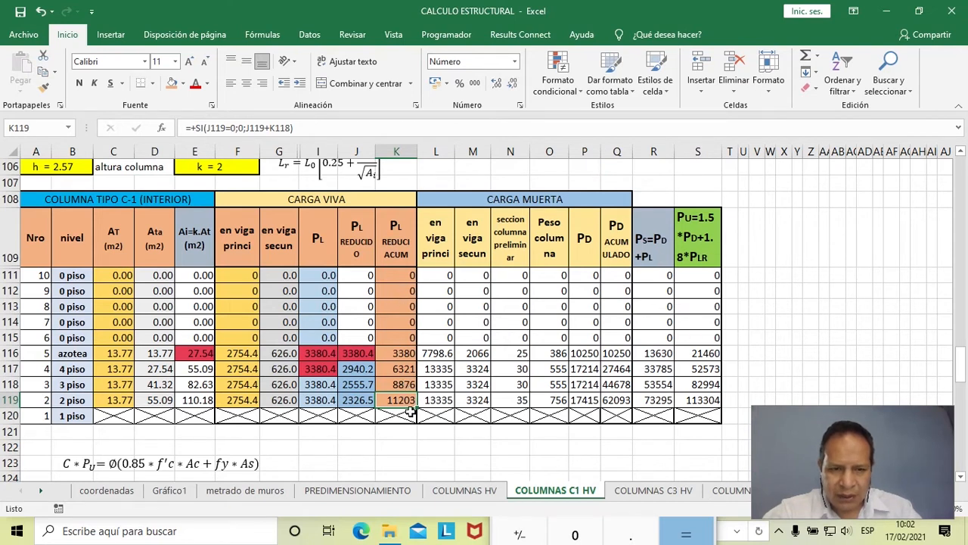
- Examine the azotea main beam dead load formula in L116 and trace its source load in G55 and tributary length in O45
left_click(443, 353)
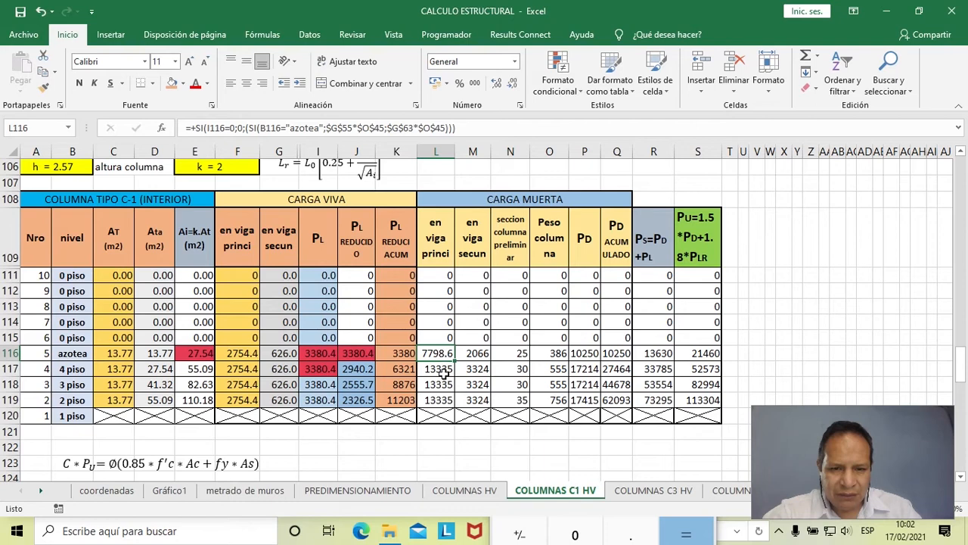
scroll(444, 372, "up", 20)
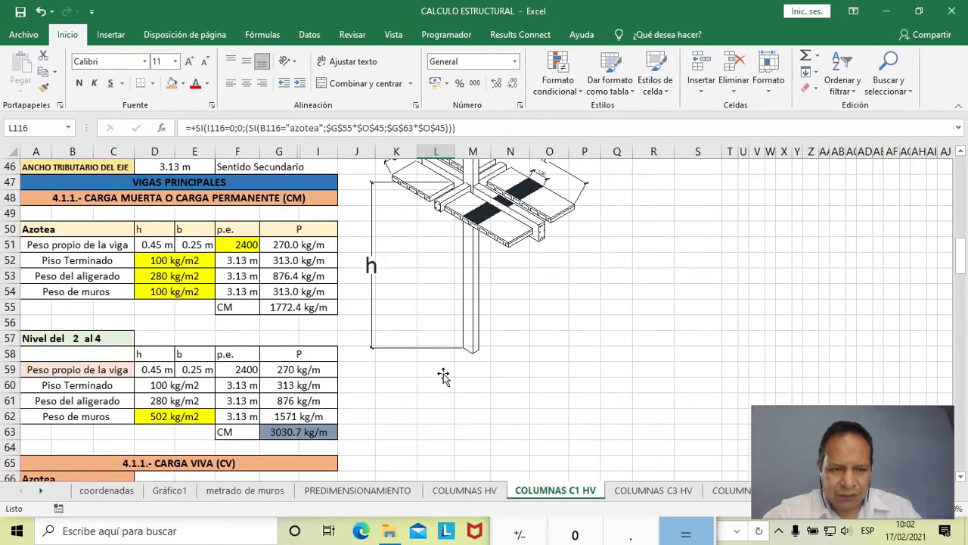
scroll(443, 376, "up", 2)
scroll(443, 376, "down", 1)
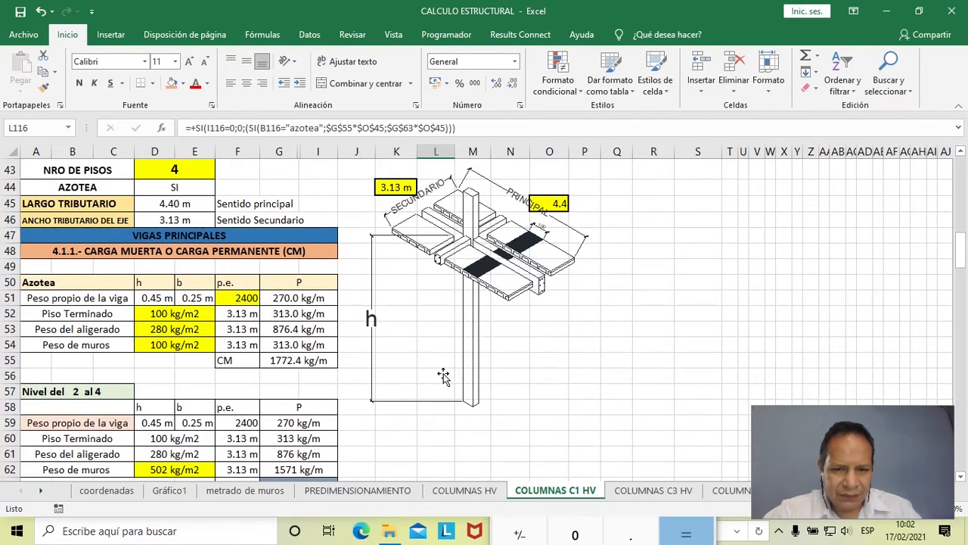
scroll(444, 376, "down", 2)
scroll(443, 374, "up", 2)
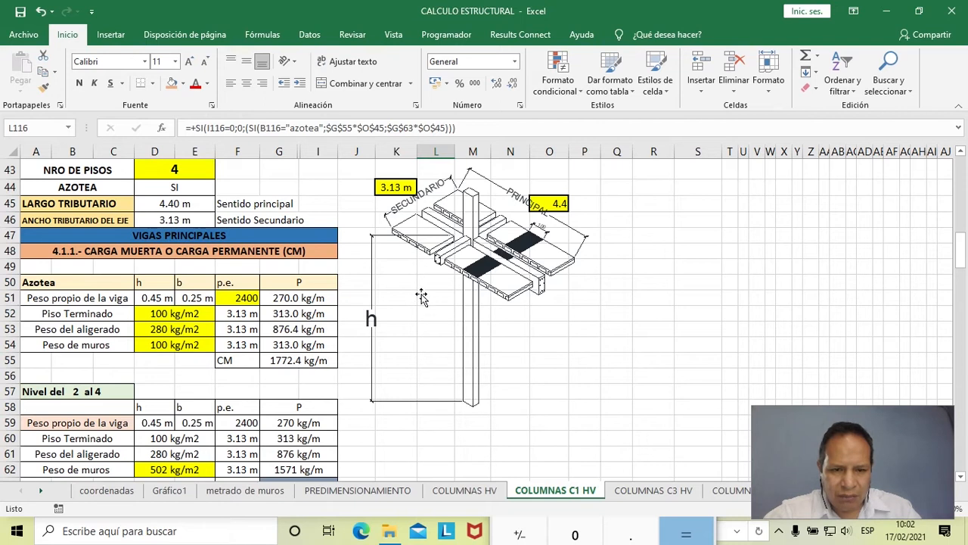
scroll(420, 296, "down", 20)
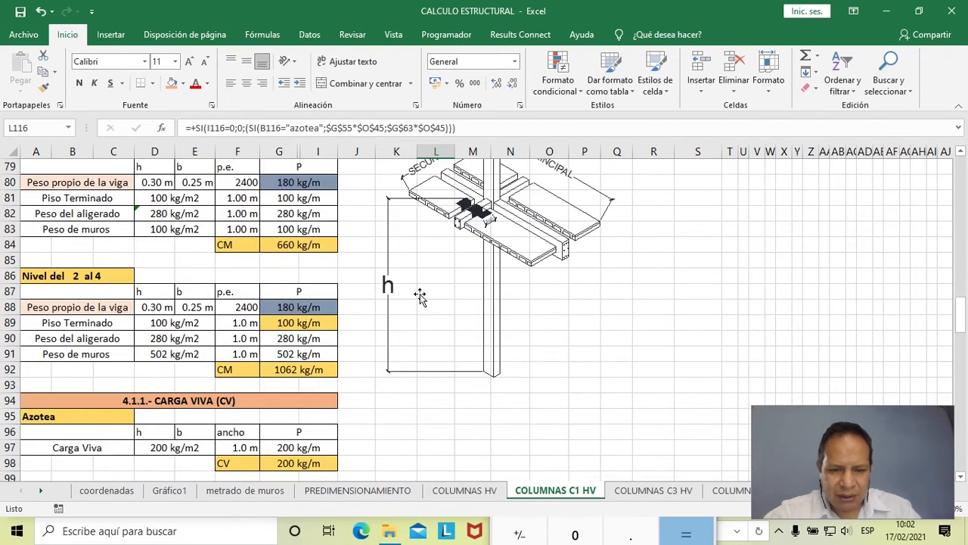
scroll(419, 296, "down", 2)
scroll(420, 296, "up", 2)
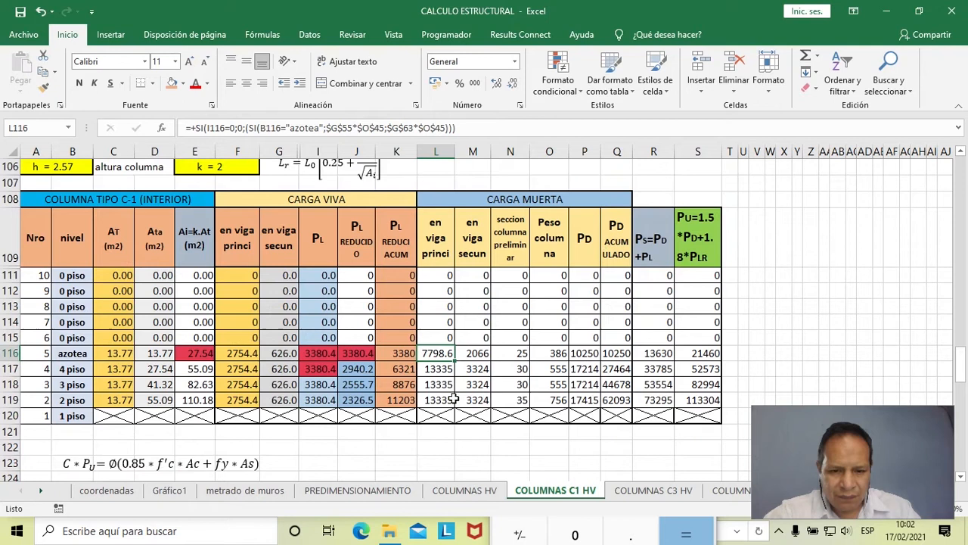
- Multiply 1772.4 by 4.40 in Calculator, and return to Excel to fill the azotea main beam dead load cell L116 with light orange
key("alt+Tab")
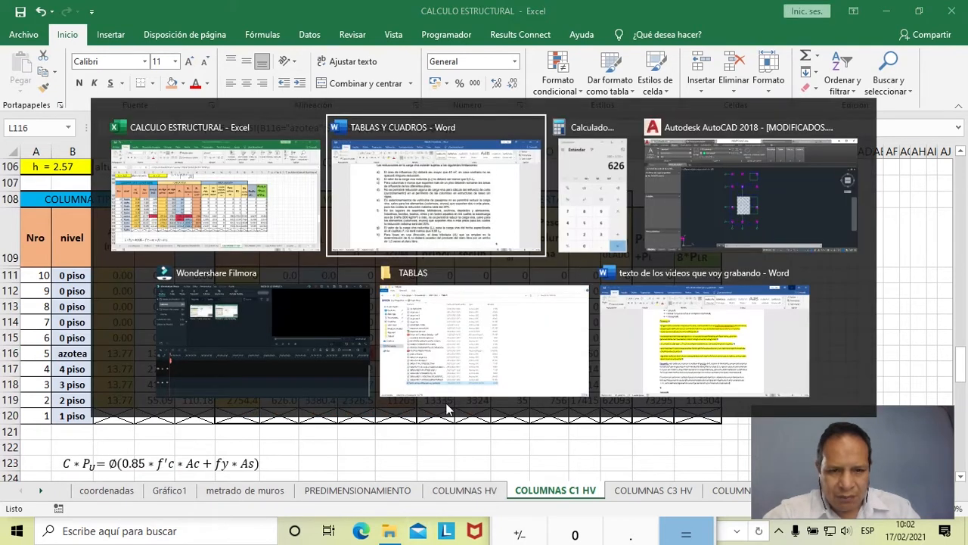
key("alt+Tab")
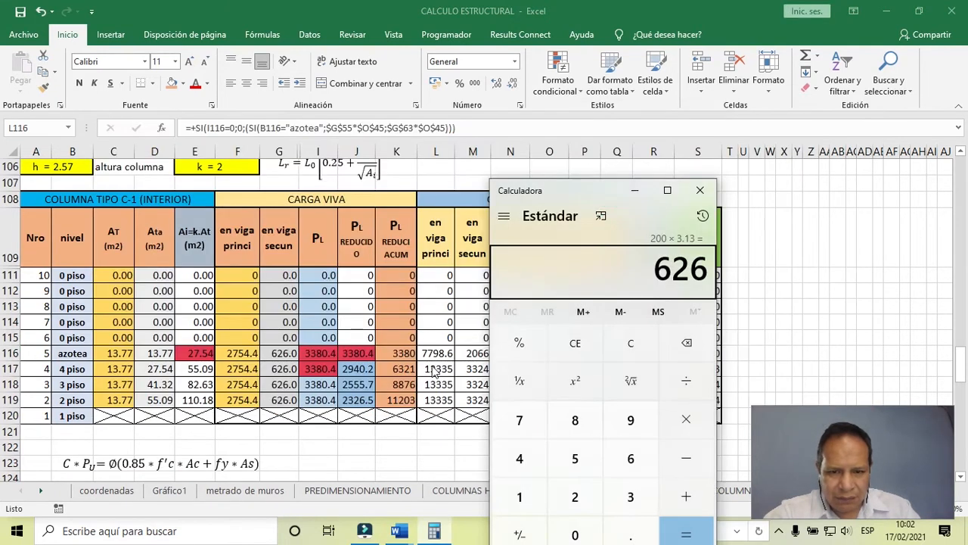
type("1")
type("77")
type("2.4")
type("0*4")
type(".")
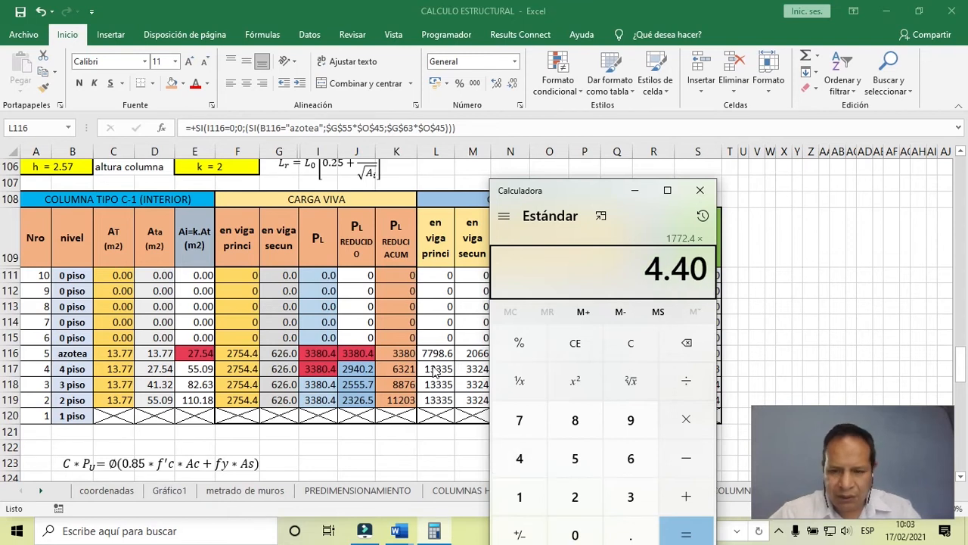
key("Return")
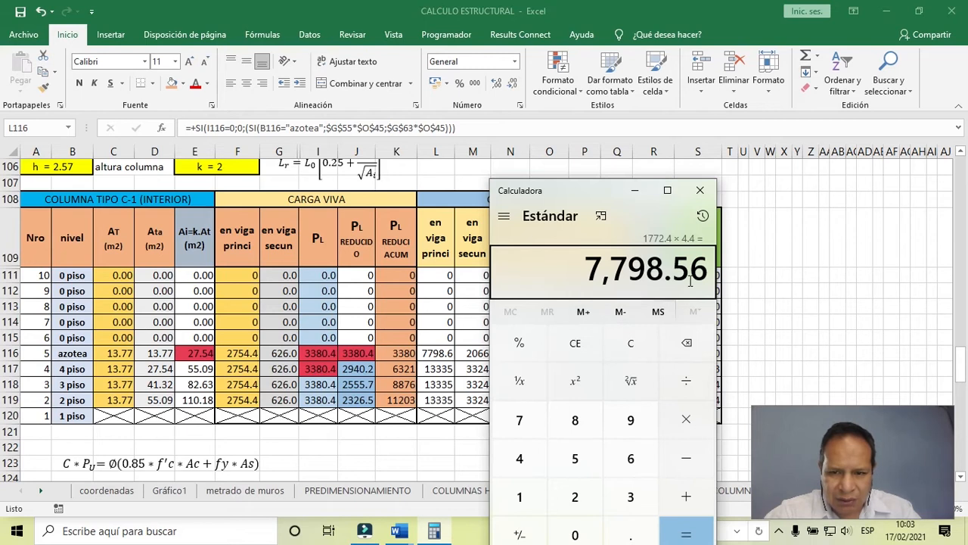
left_click(438, 360)
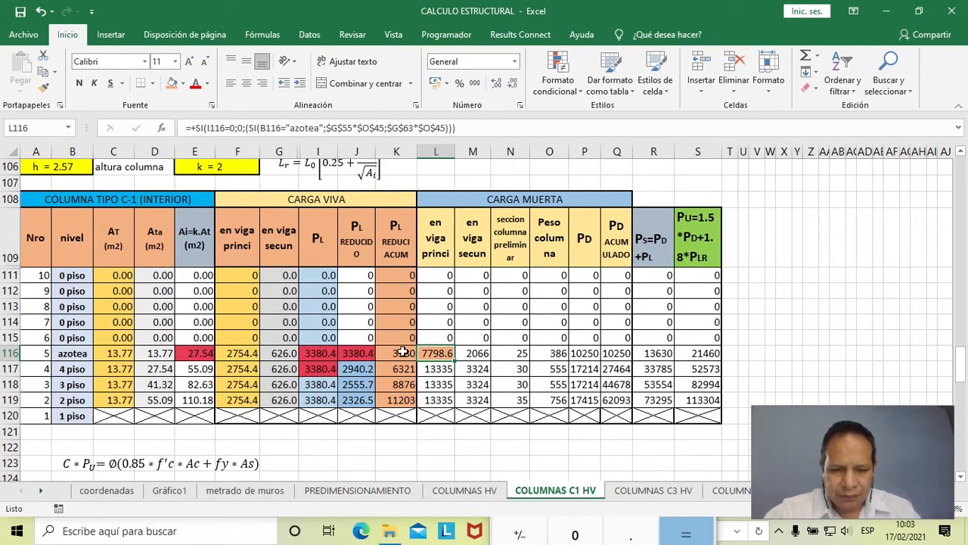
- Examine the 4 piso main beam dead load formula in L117 and trace its Nivel del 2 al 4 load in G63 and tributary length
left_click(437, 370)
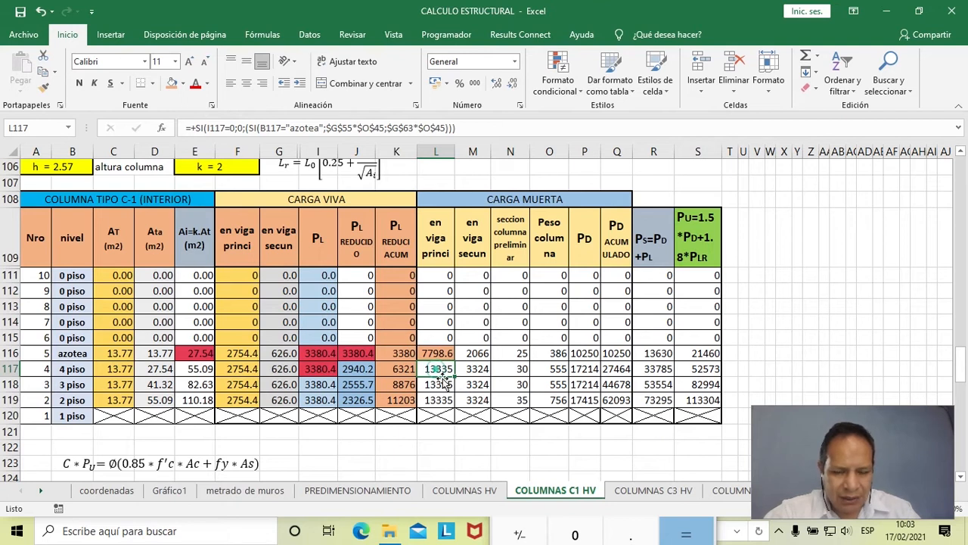
scroll(447, 386, "up", 2)
scroll(447, 387, "up", 20)
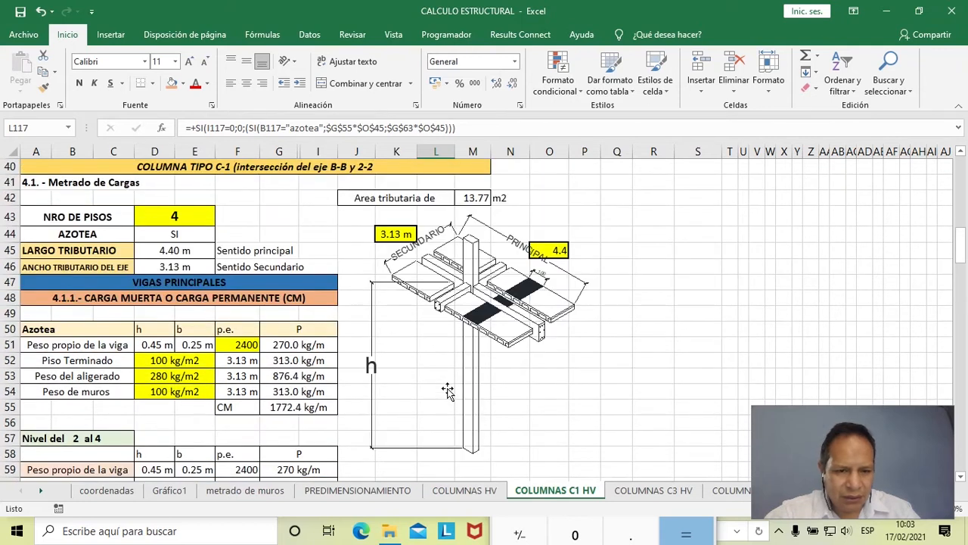
scroll(447, 390, "down", 3)
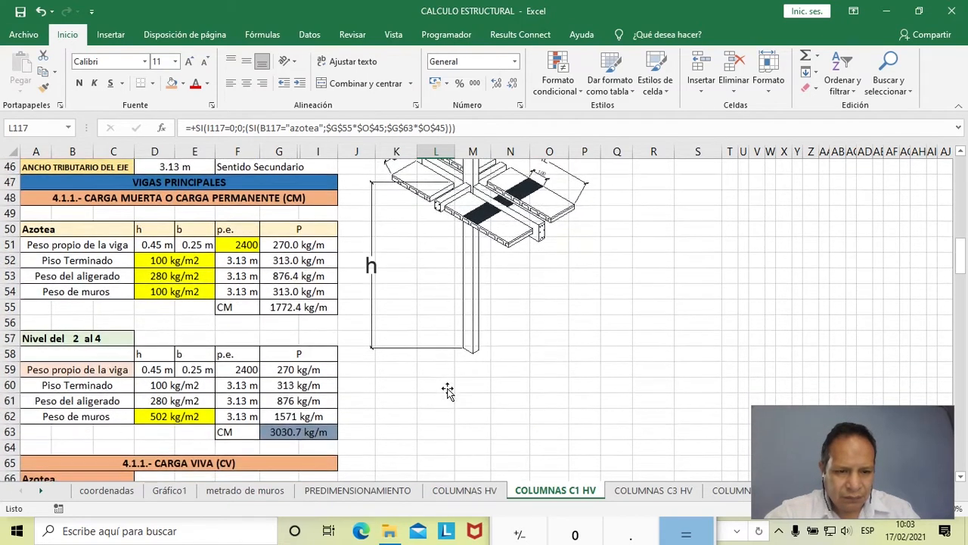
scroll(311, 386, "up", 2)
scroll(324, 399, "down", 1)
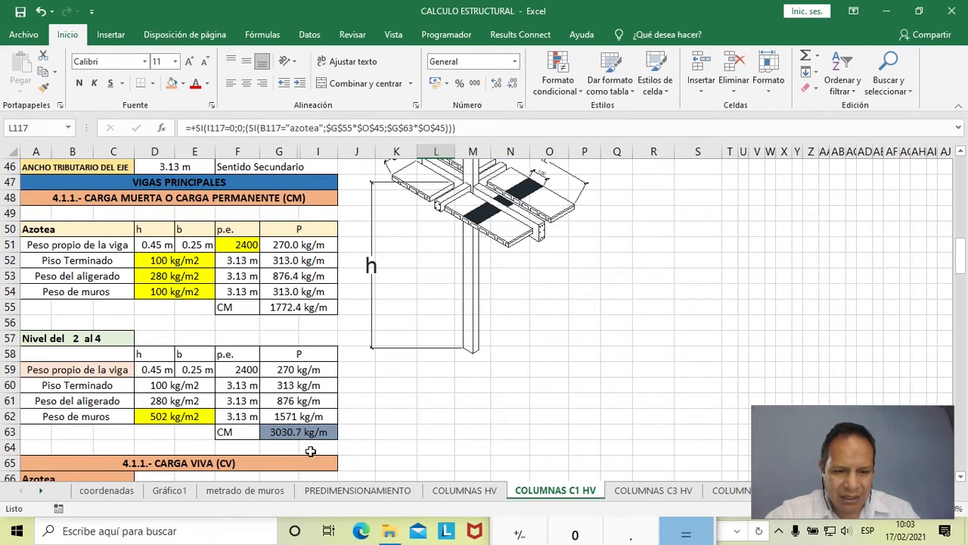
scroll(350, 371, "down", 17)
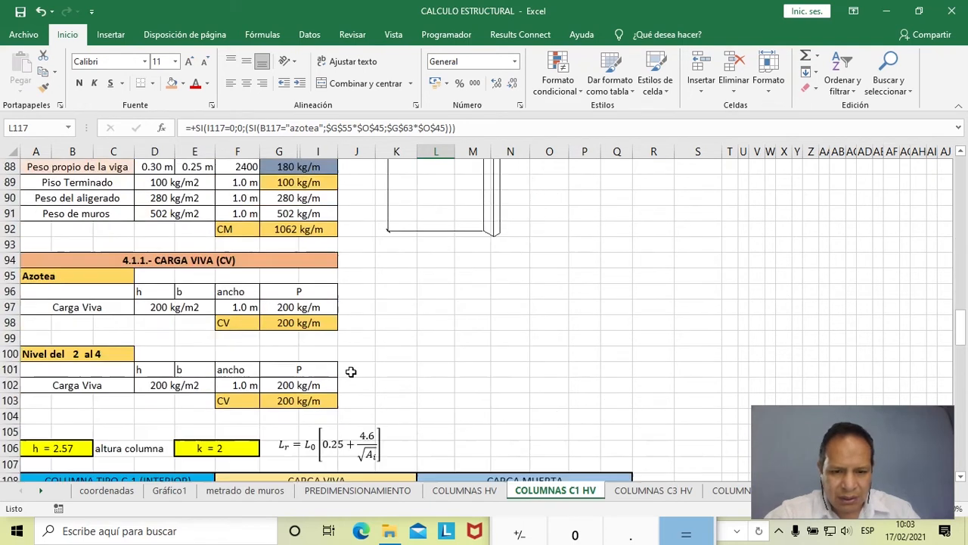
scroll(352, 370, "down", 3)
scroll(353, 370, "up", 1)
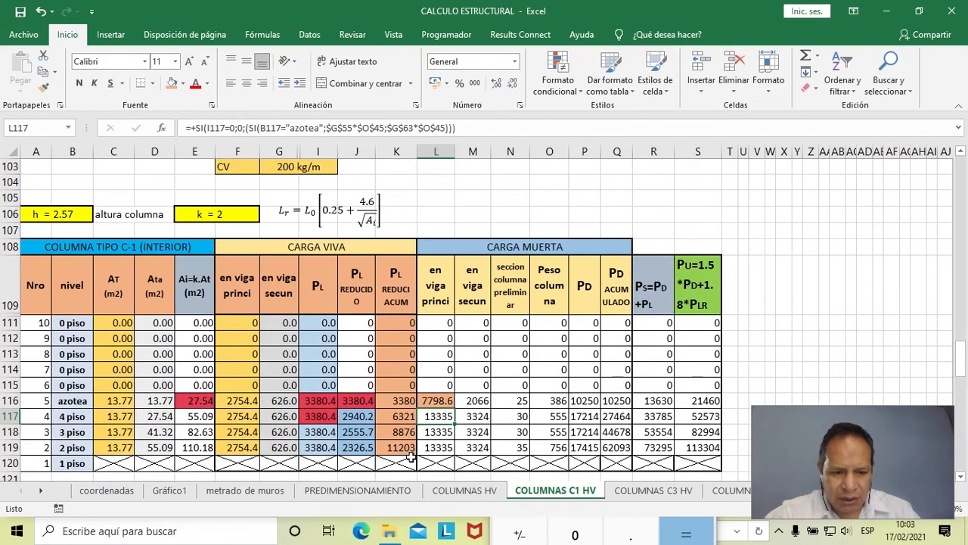
- Multiply 3030.7 by 4.4 in Calculator to check the 4 piso main beam dead load, and return to cell L117 in Excel
key("alt+Tab")
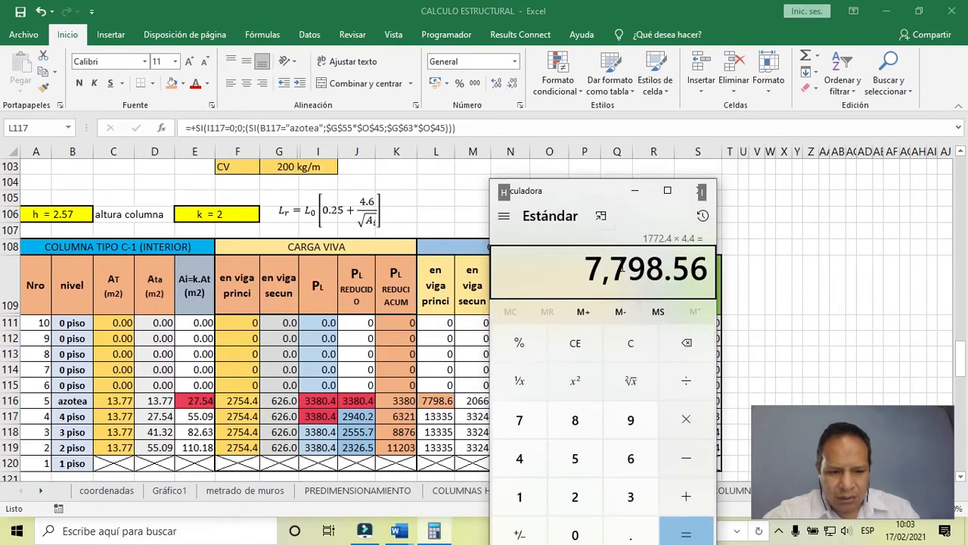
type("3030.70")
key("BackSpace")
type("*4.4")
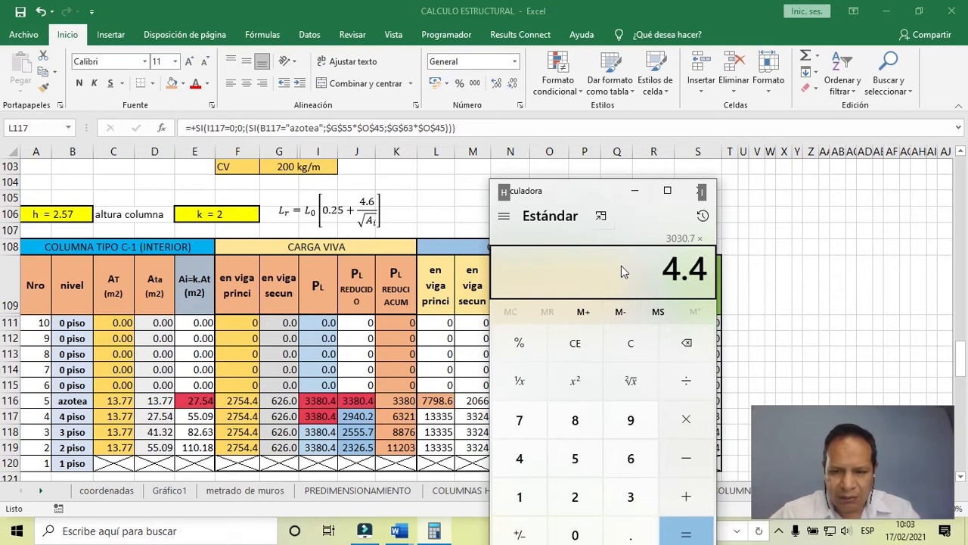
key("Return")
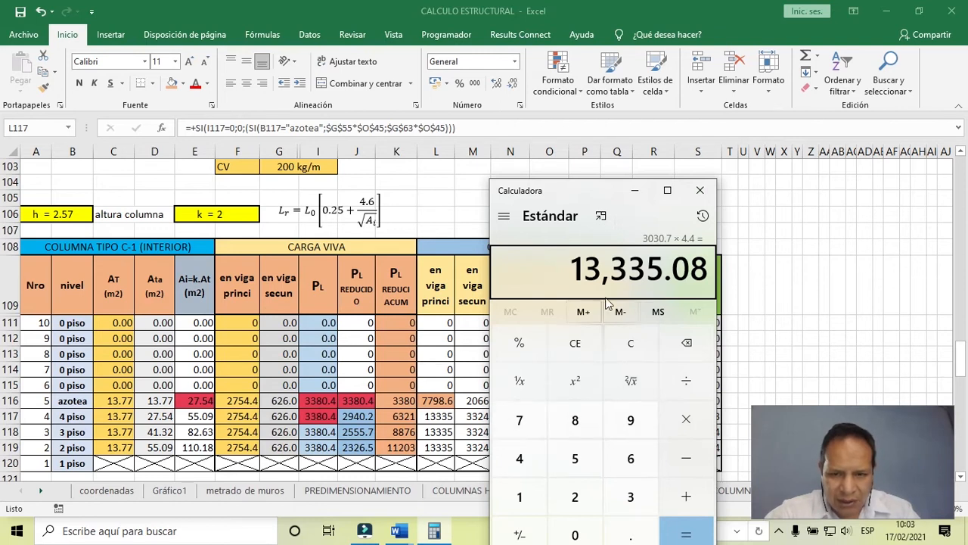
left_click(448, 422)
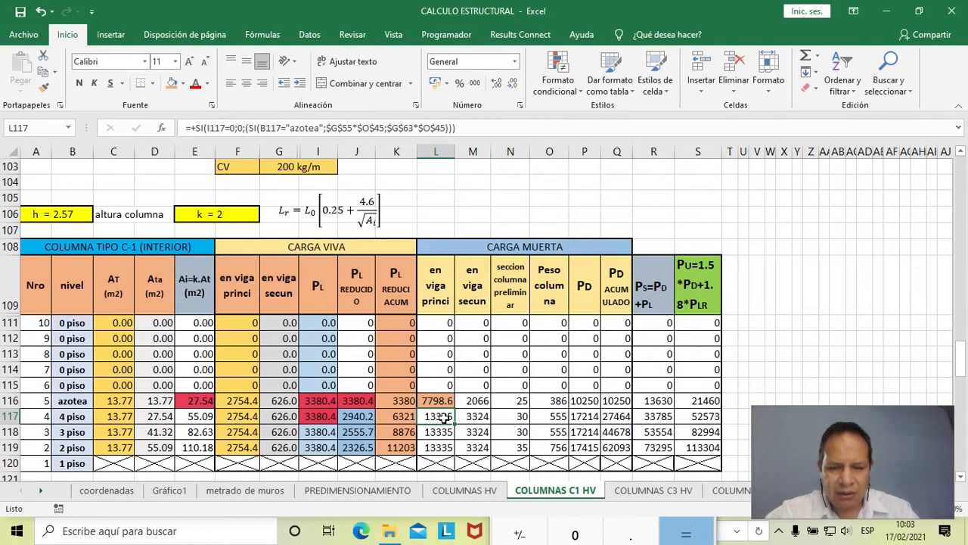
- Fill the main beam dead load cells L111:L119 with light blue
left_click_drag(450, 331, 454, 452)
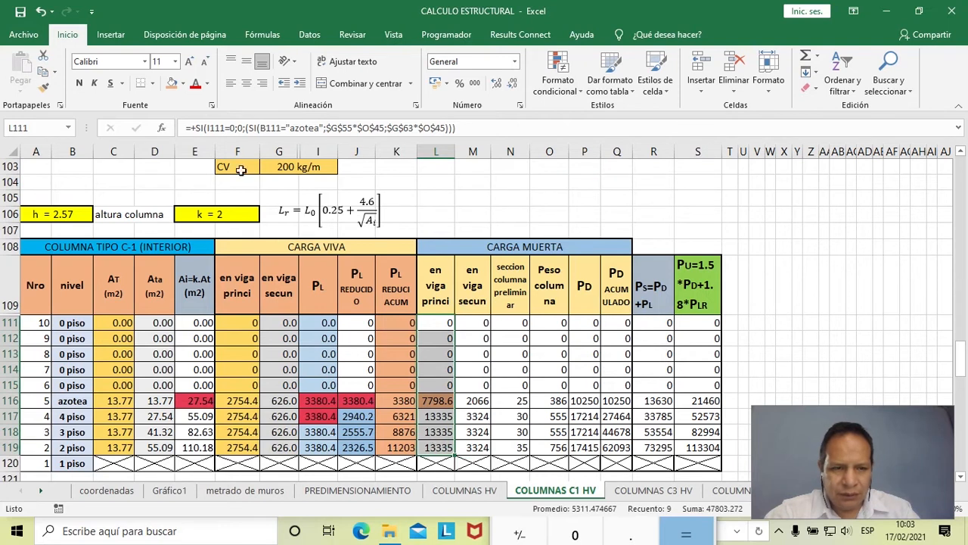
left_click(182, 83)
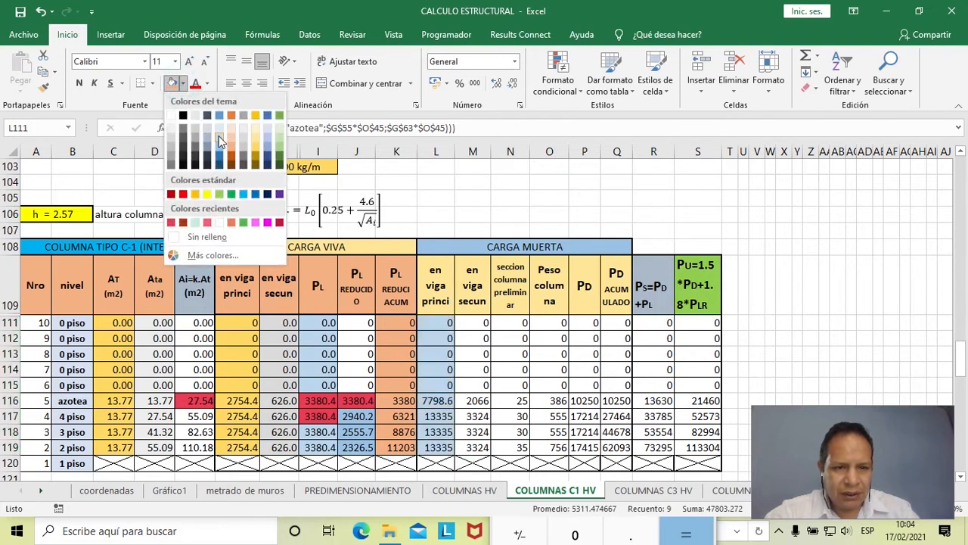
left_click(218, 136)
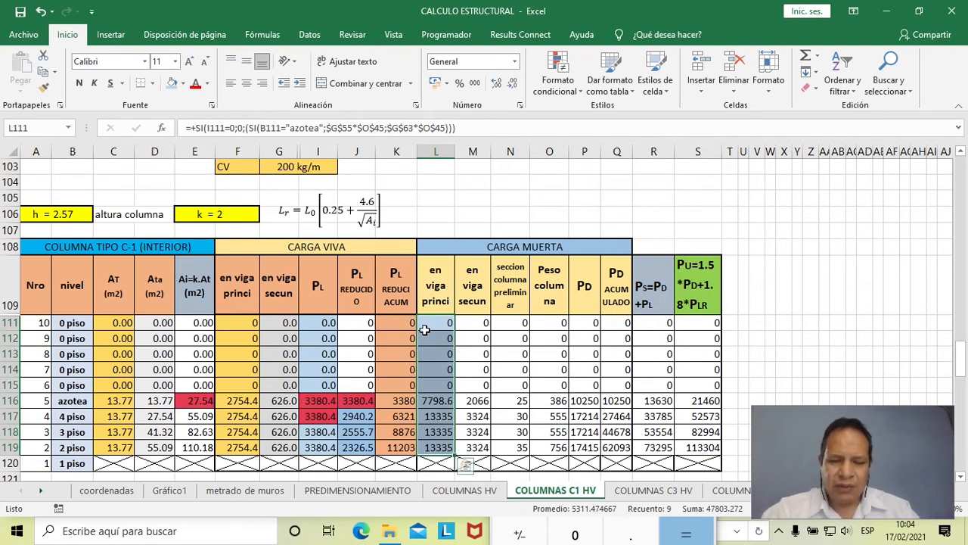
- Examine the secondary beam dead load formula in M117 and trace its source loads in G84 and G92 and tributary width in K44
left_click(475, 416)
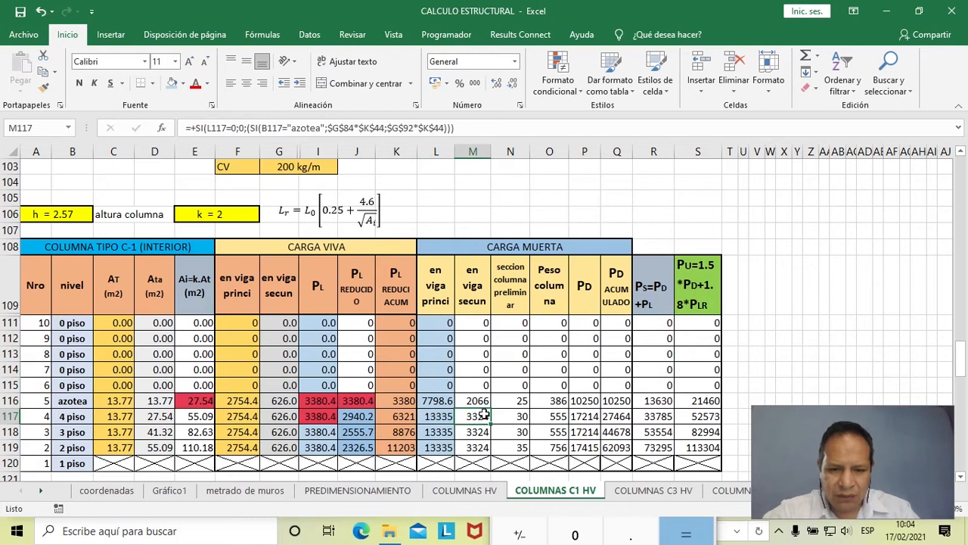
scroll(456, 375, "up", 10)
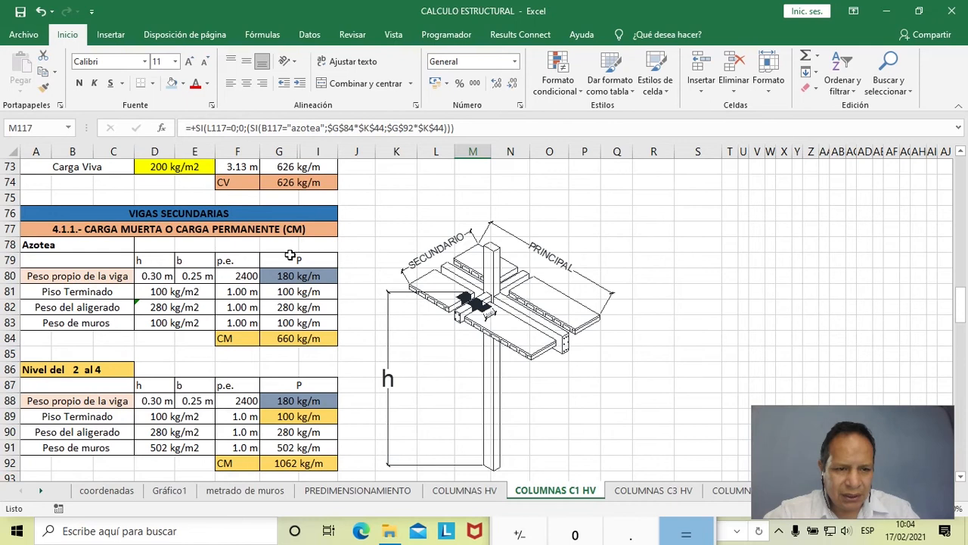
scroll(290, 255, "down", 1)
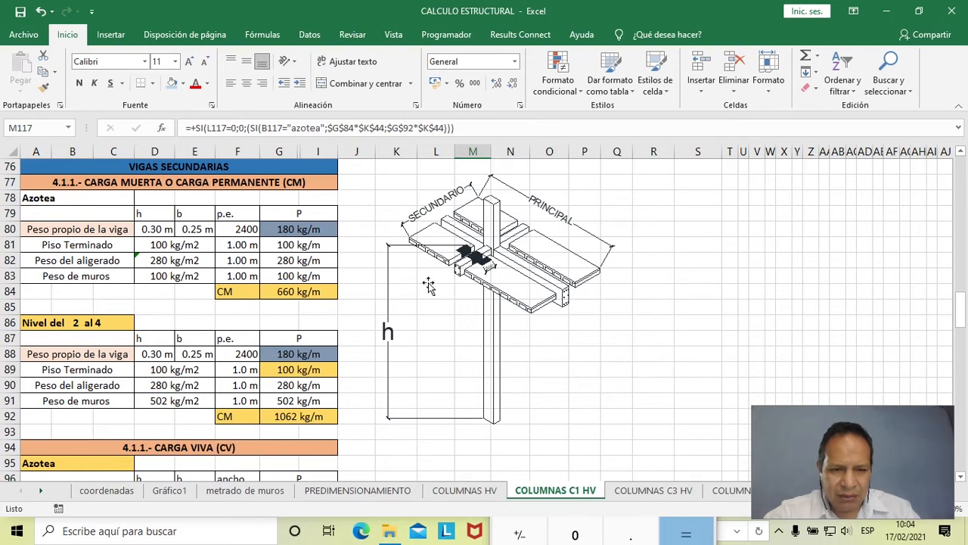
scroll(404, 281, "up", 13)
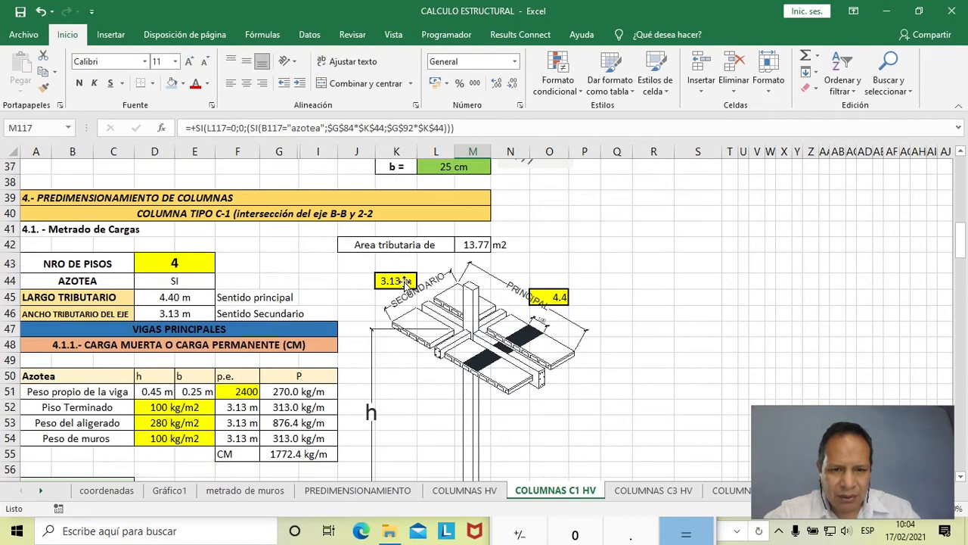
scroll(404, 281, "down", 20)
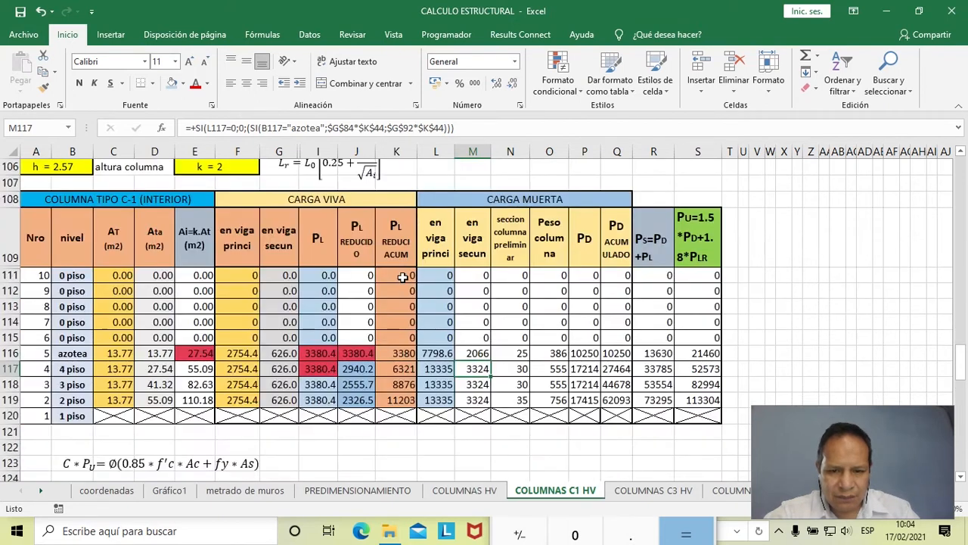
- Multiply 660 by 3.13 in Calculator, and return to Excel to fill the azotea secondary beam dead load cell M116 with light blue
key("alt+Tab")
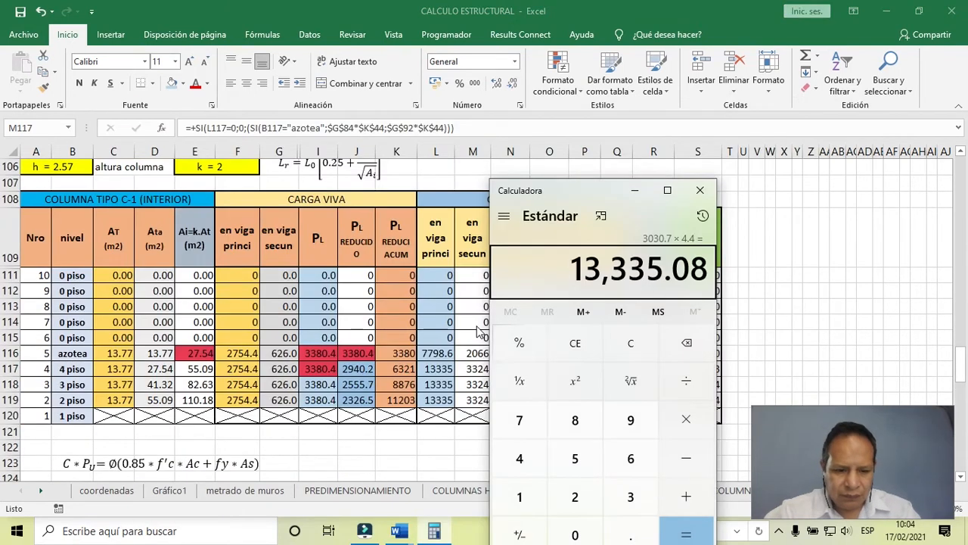
type("6660")
key("BackSpace")
key("BackSpace")
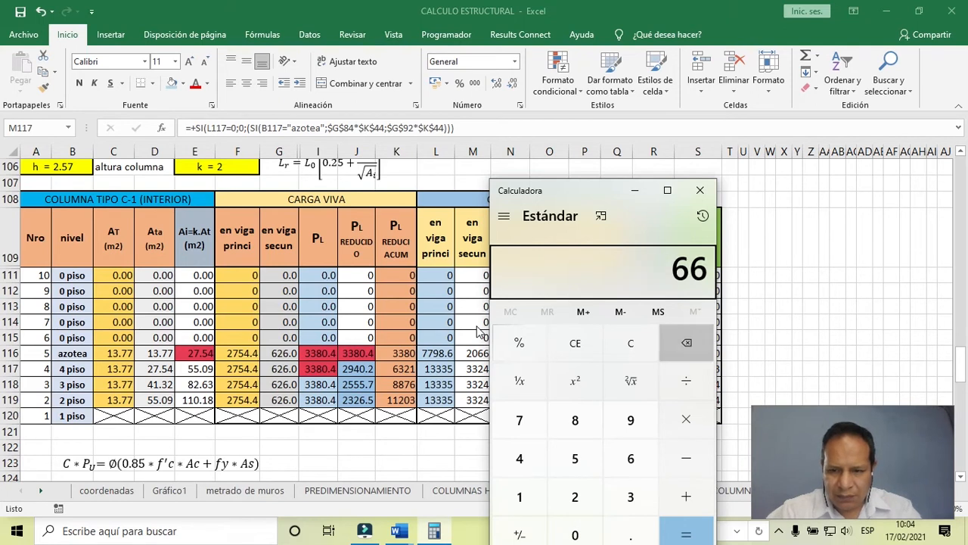
type("0")
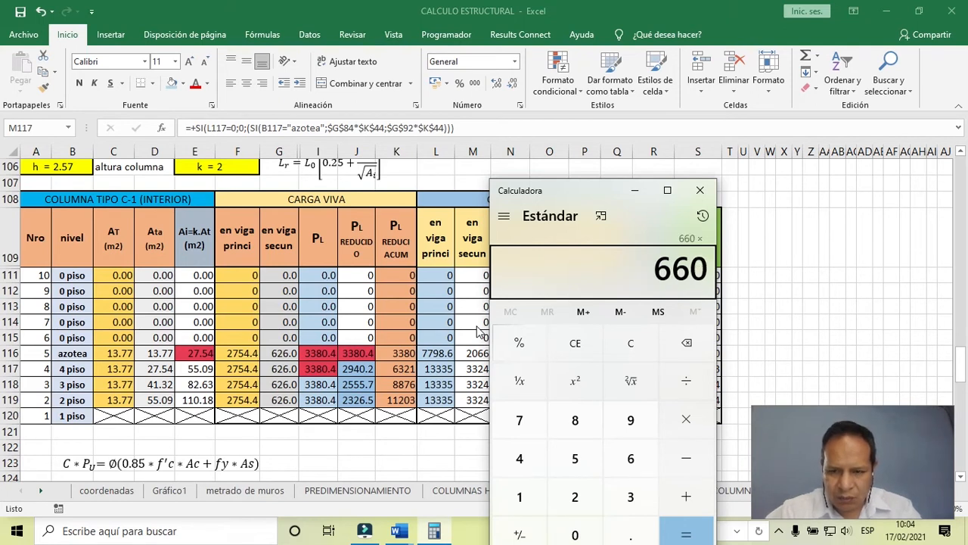
type("*3.13")
key("Return")
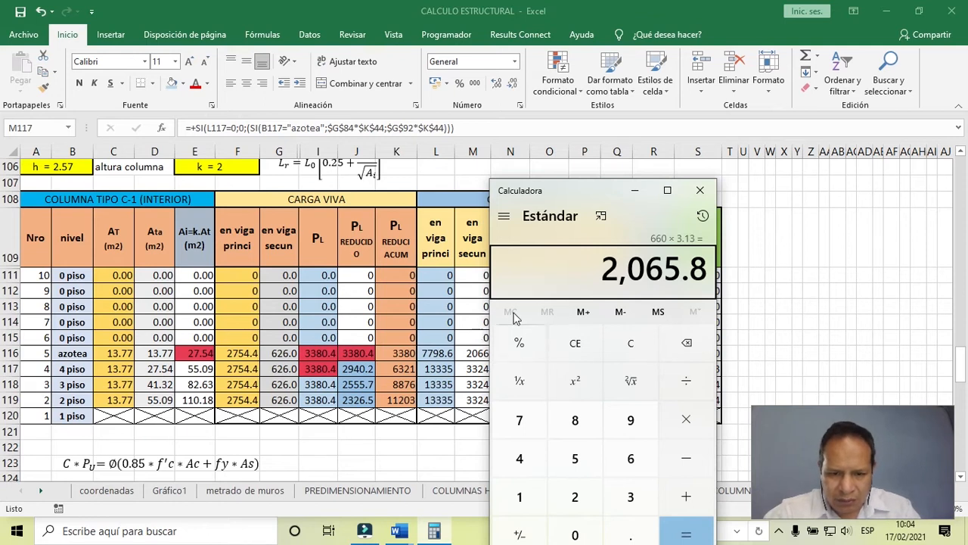
left_click_drag(575, 195, 650, 187)
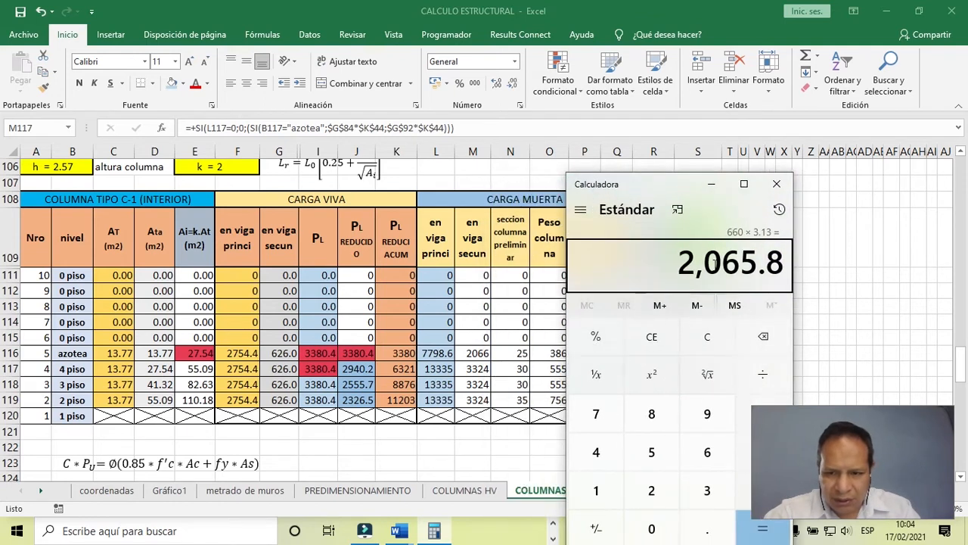
left_click(475, 353)
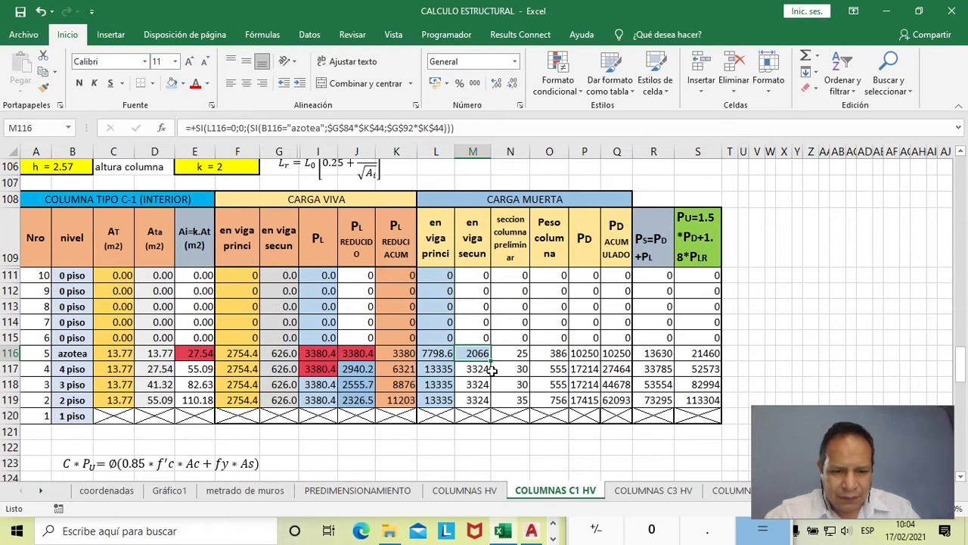
- Trace the 4 piso secondary beam dead load formula in M117 to its Nivel del 2 al 4 load in G92 and tributary width in K44
key("alt+Tab")
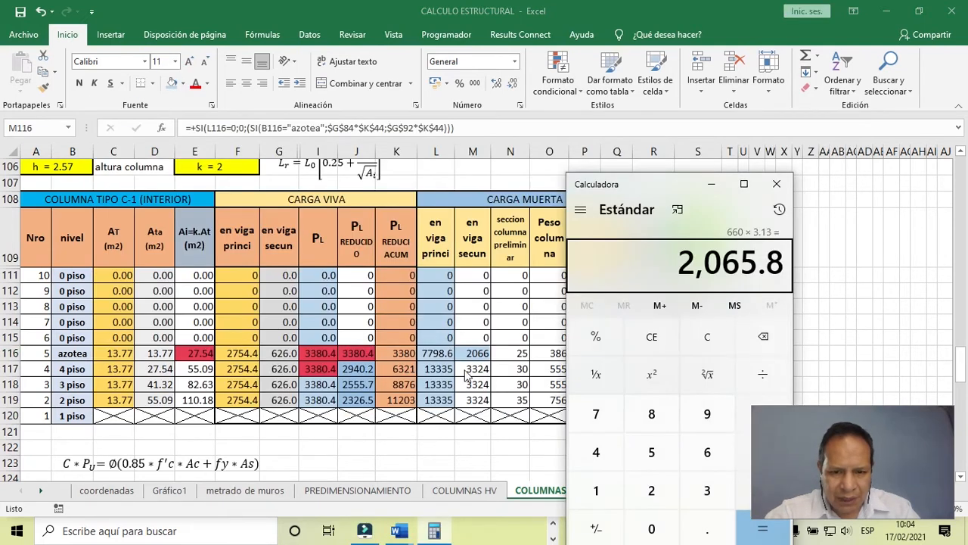
left_click(465, 370)
scroll(475, 375, "up", 10)
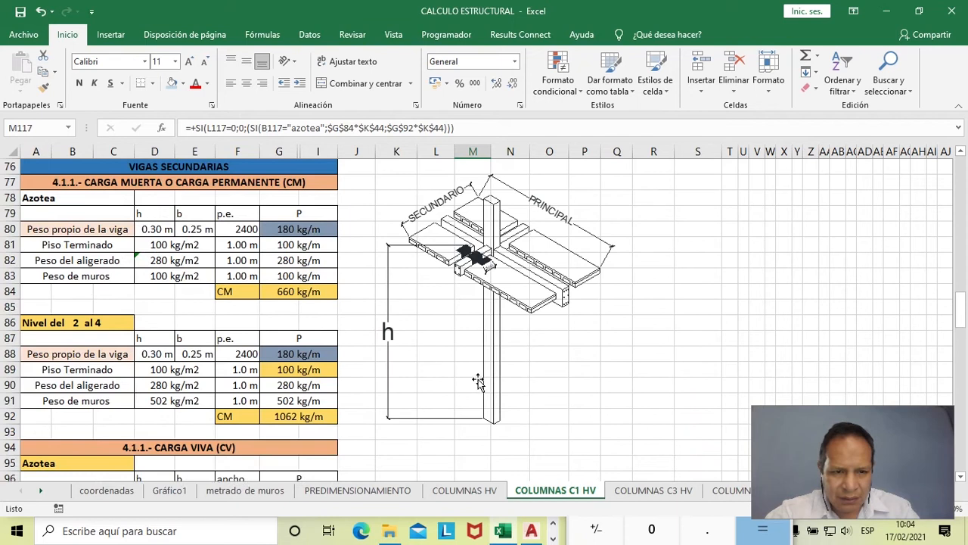
scroll(477, 380, "up", 3)
scroll(475, 379, "down", 1)
scroll(473, 379, "up", 3)
scroll(469, 379, "down", 4)
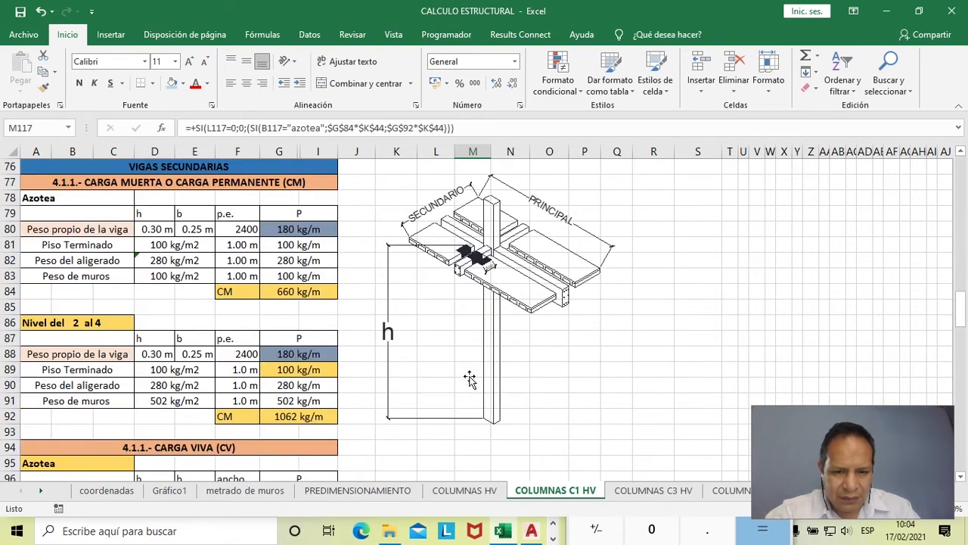
scroll(469, 379, "up", 4)
scroll(469, 379, "down", 3)
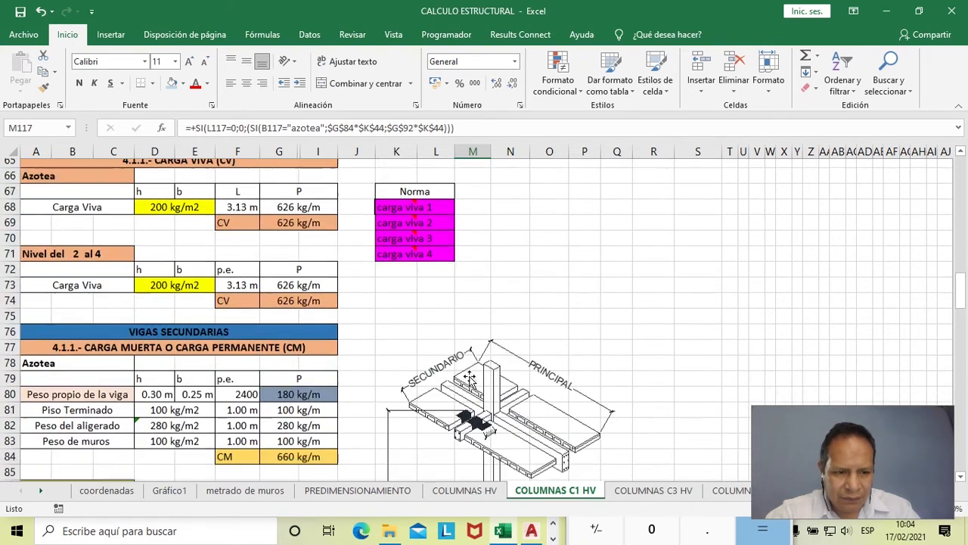
scroll(469, 378, "down", 2)
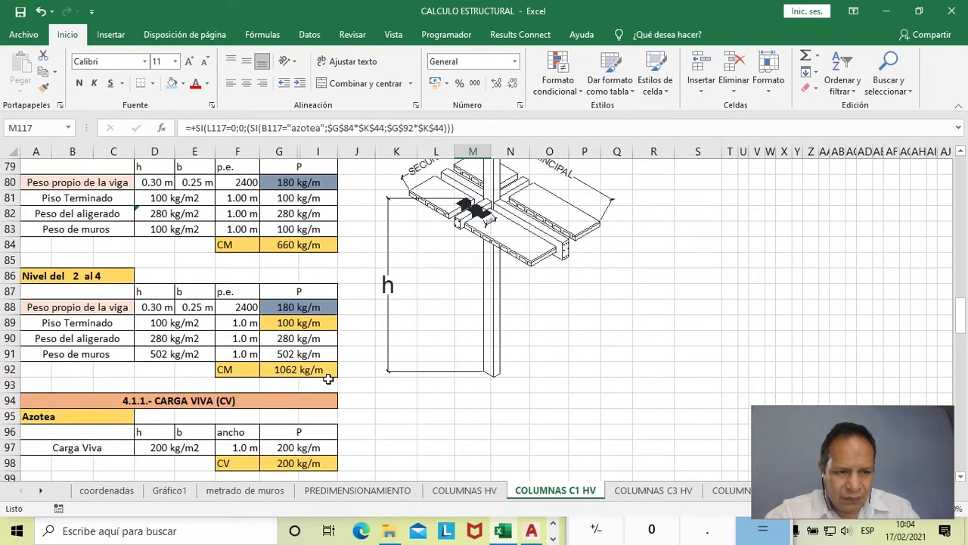
left_click(292, 366)
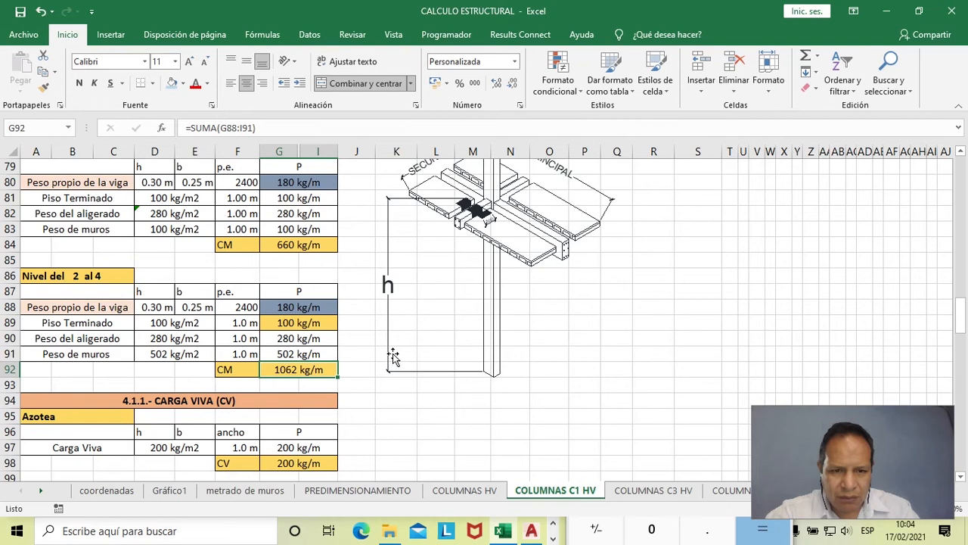
scroll(393, 353, "up", 12)
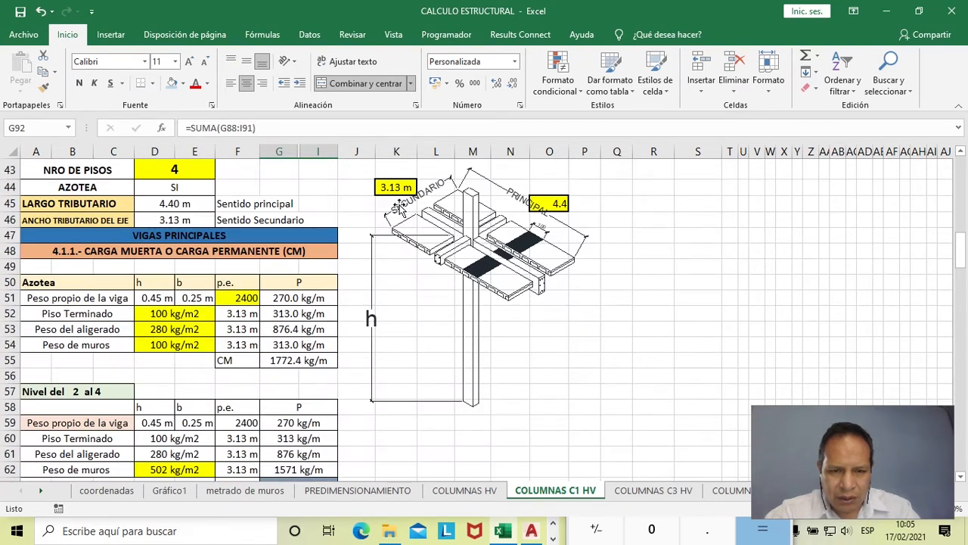
scroll(389, 277, "down", 6)
scroll(387, 277, "down", 5)
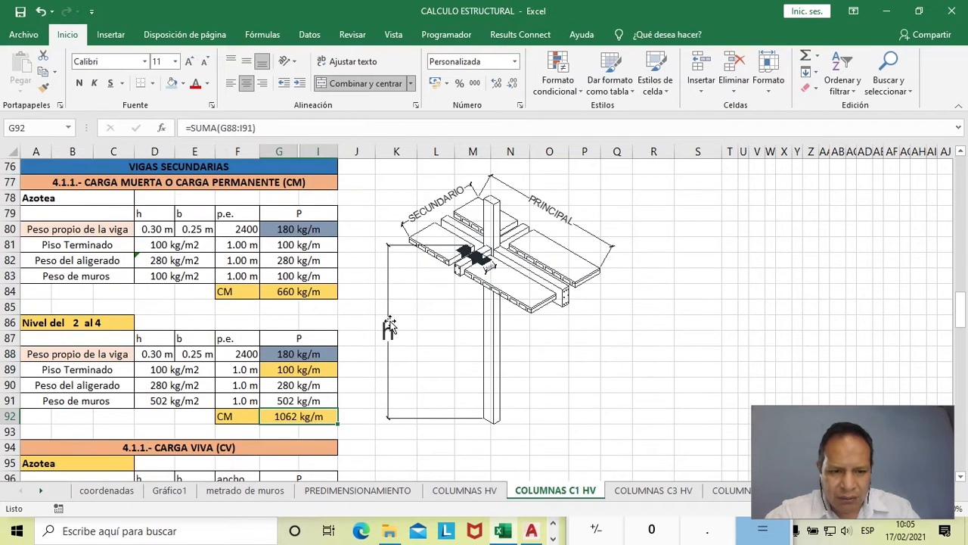
- Multiply 1062 by 3.13 in Calculator, and return to Excel to fill the 4 piso secondary beam dead load cell M117 with light blue
key("alt+Tab")
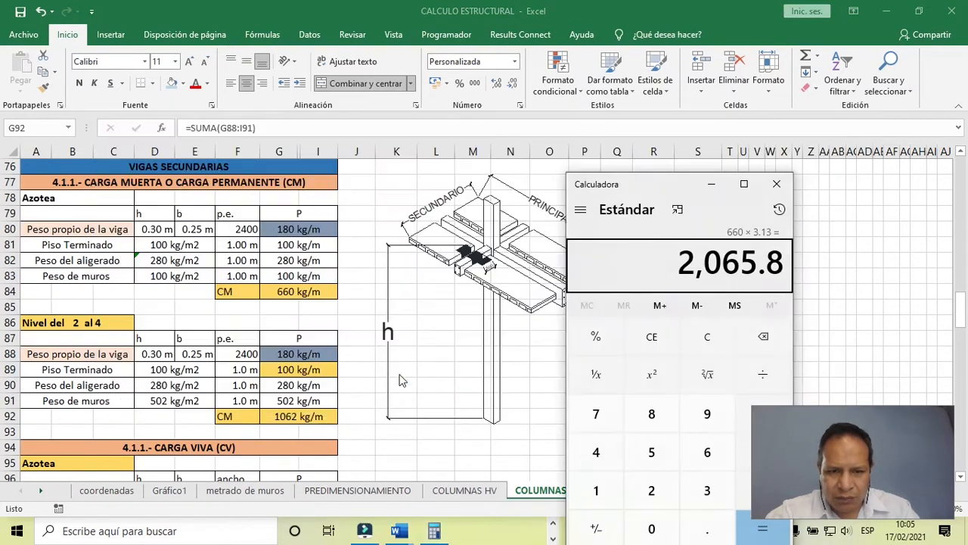
scroll(431, 390, "down", 2)
scroll(430, 387, "down", 8)
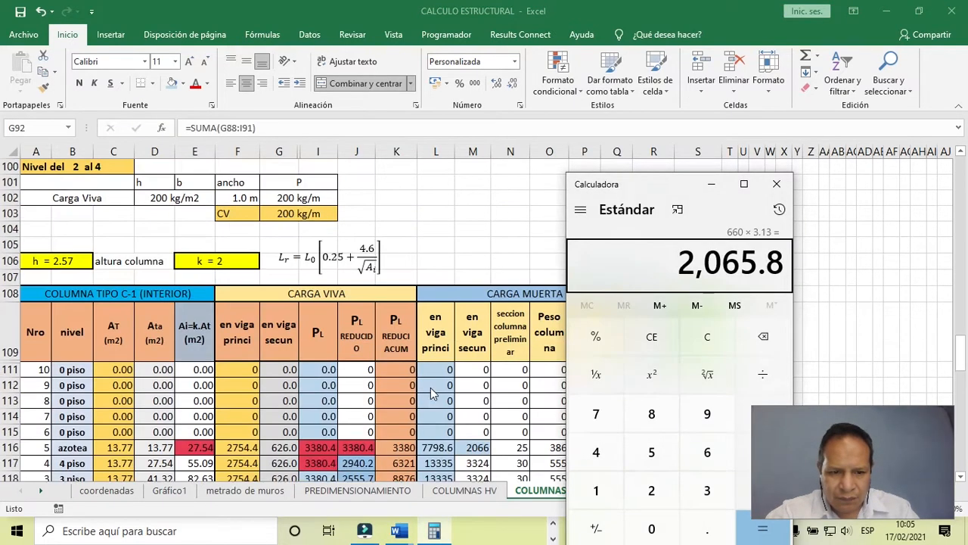
type("10")
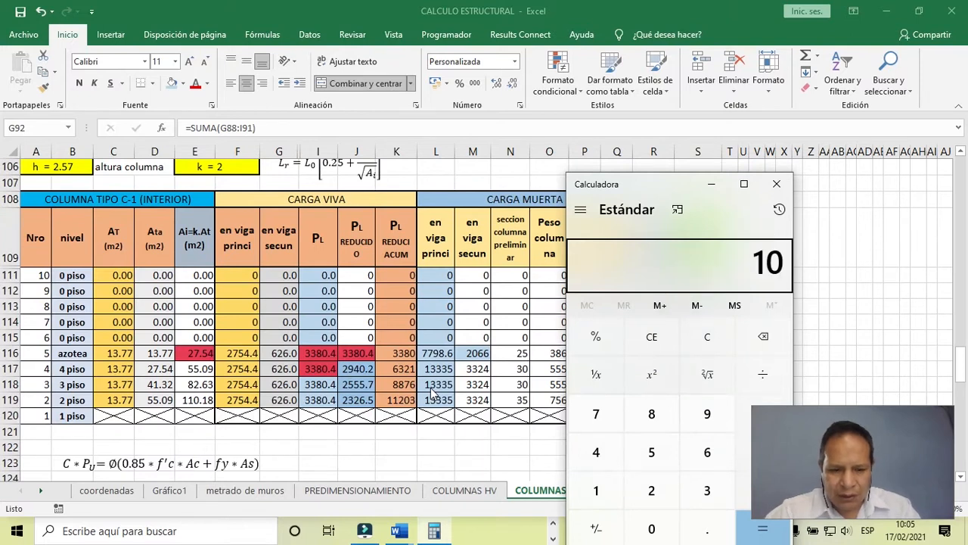
type("62*3.13")
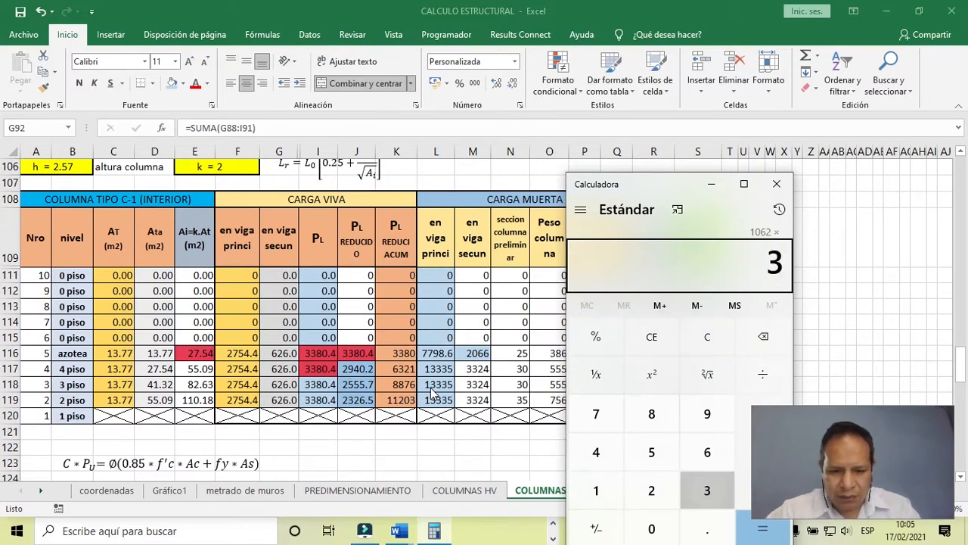
key("Return")
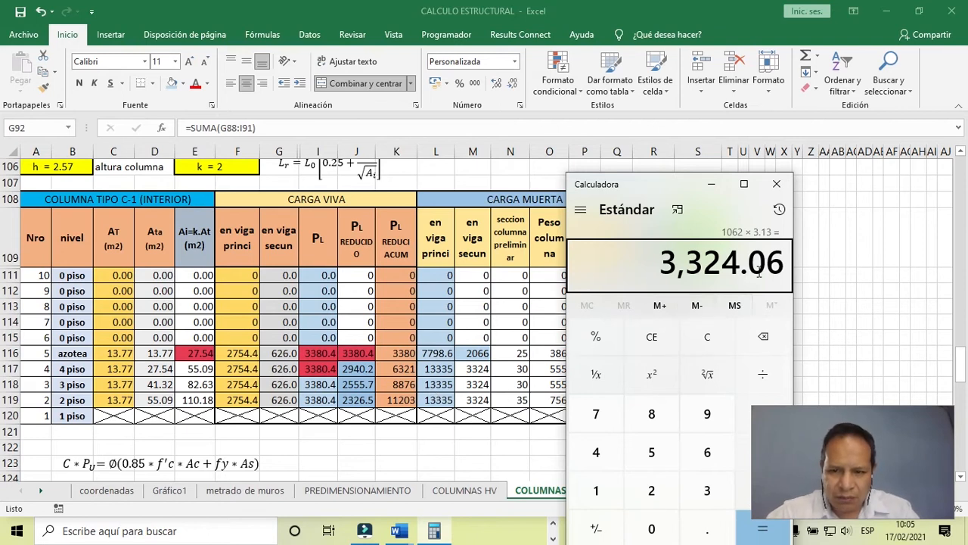
left_click(478, 369)
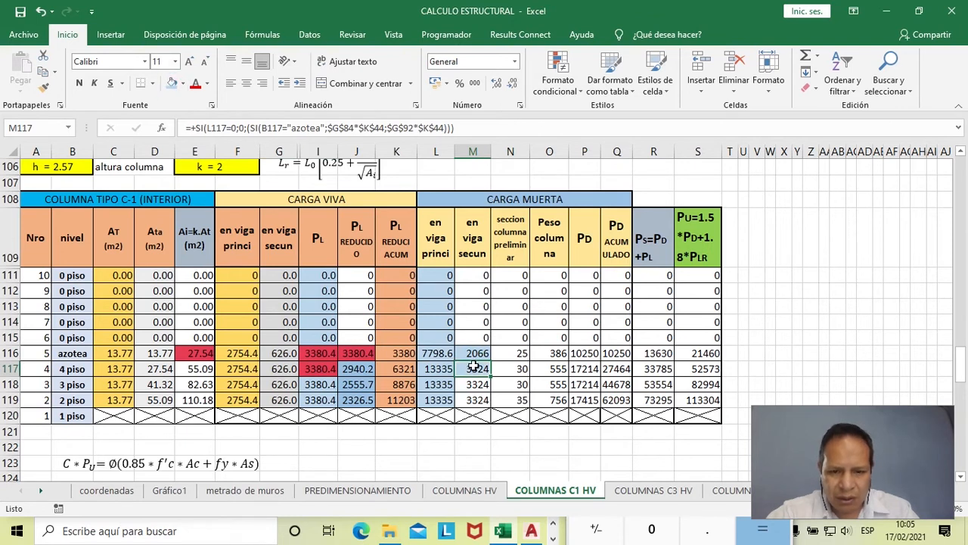
- Copy the formula and light blue fill of M117 down to M119 and up to M111 in the secondary beam dead load column
left_click_drag(488, 381, 487, 406)
left_click(474, 399)
left_click(480, 370)
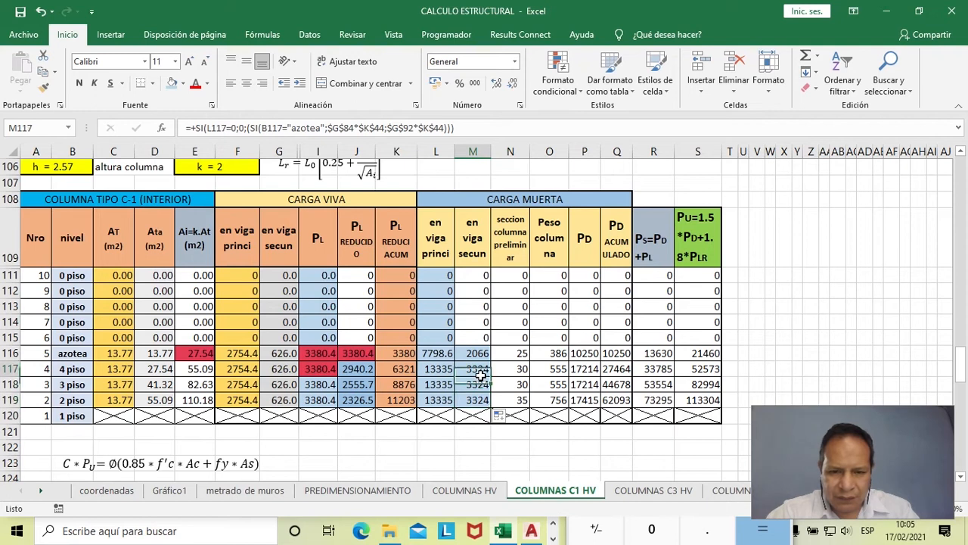
left_click_drag(493, 376, 476, 275)
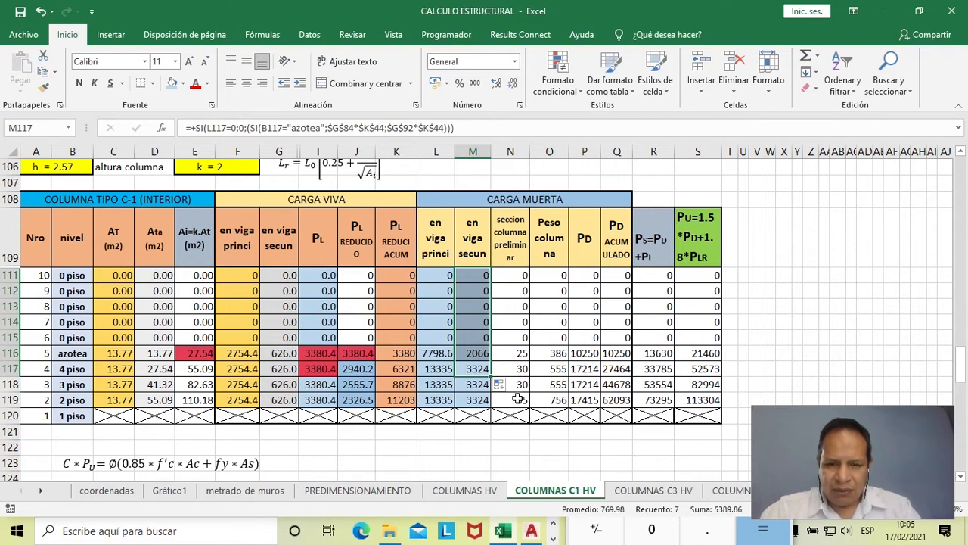
- Examine the rounding formulas for the preliminary column section in N116 to N119, from azotea down to 2 piso
scroll(517, 398, "up", 11)
scroll(509, 342, "down", 1)
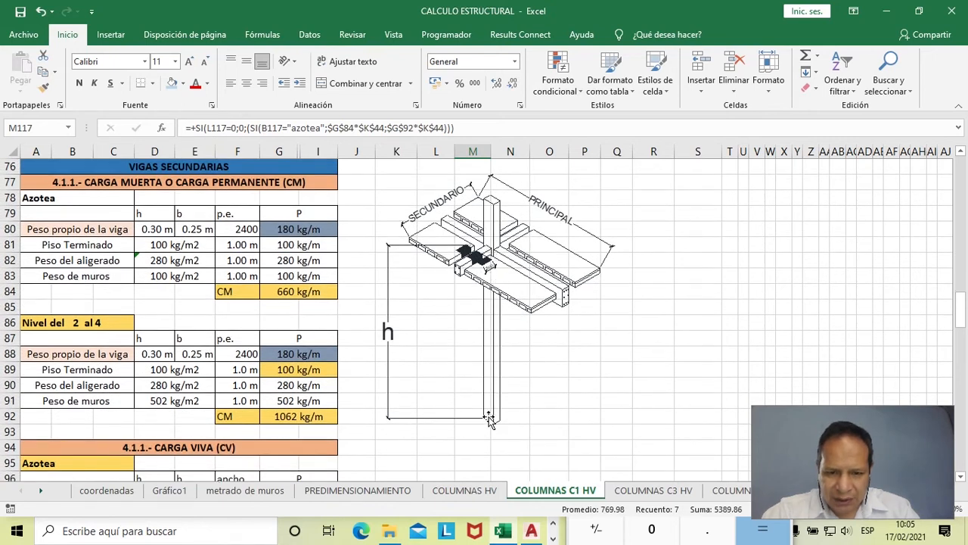
scroll(487, 316, "down", 10)
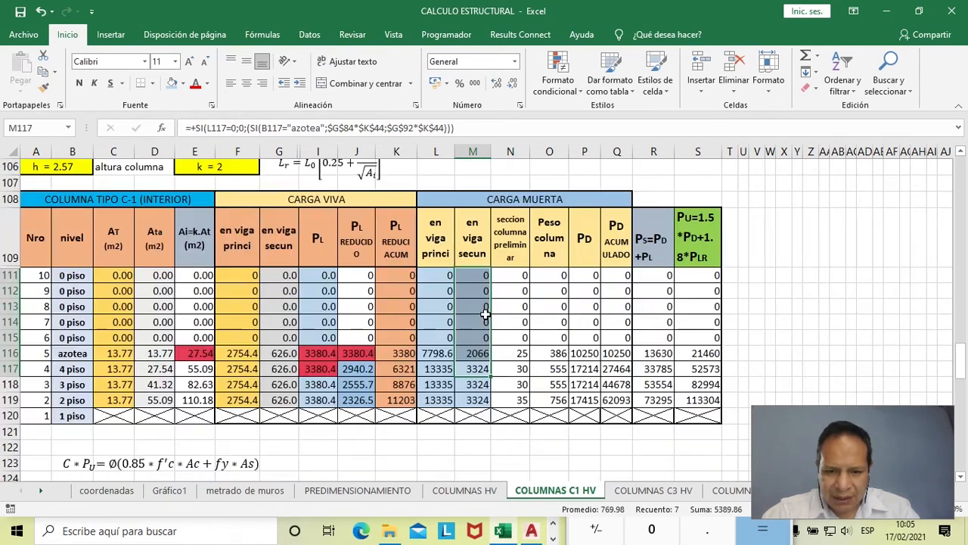
left_click(520, 354)
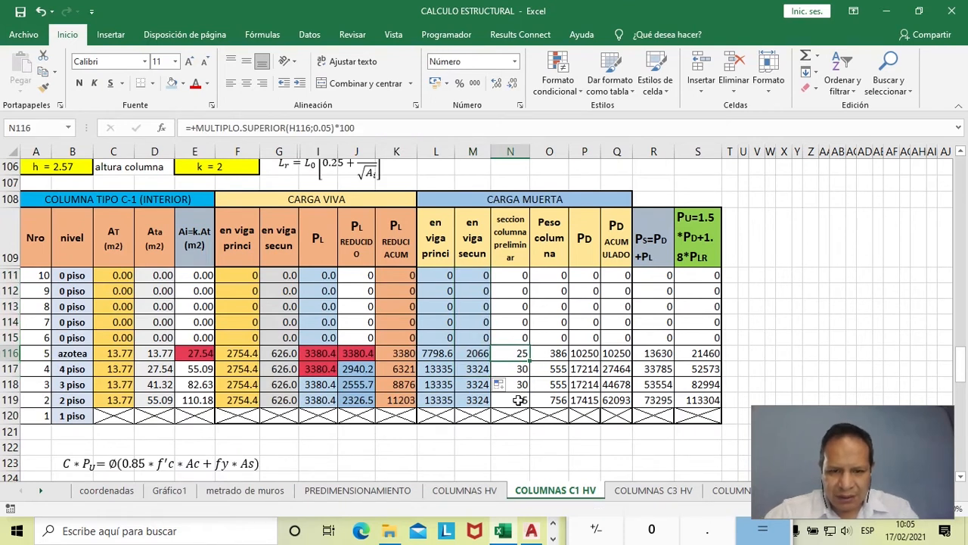
left_click(519, 370)
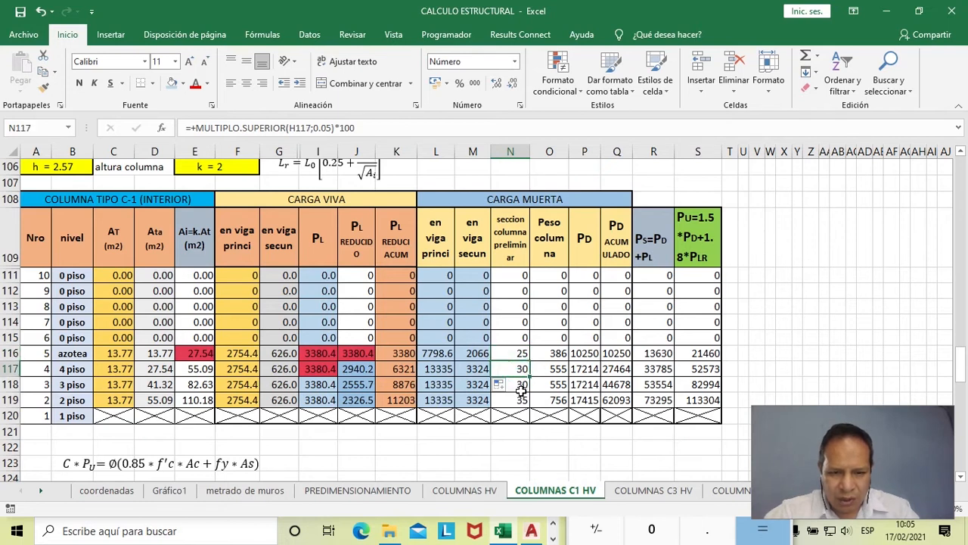
left_click(521, 385)
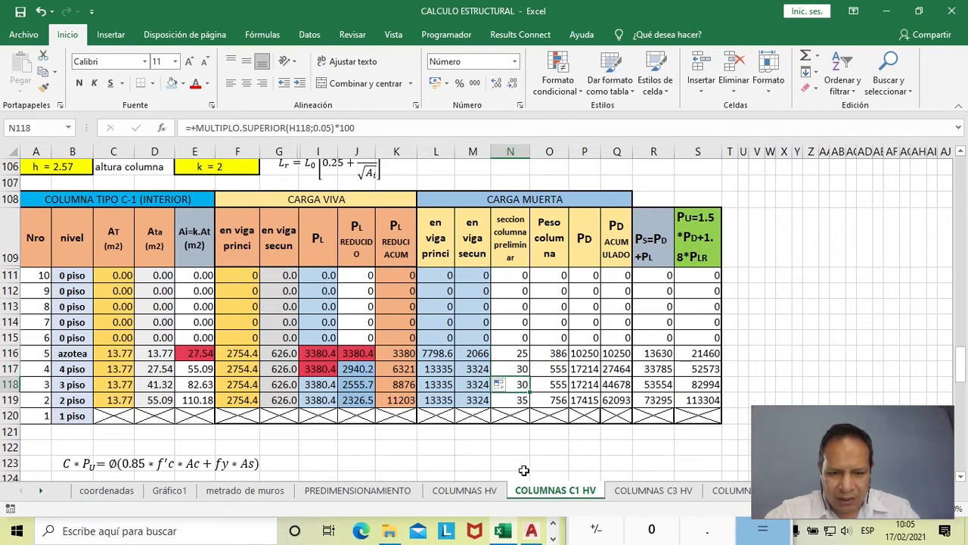
scroll(520, 409, "down", 1)
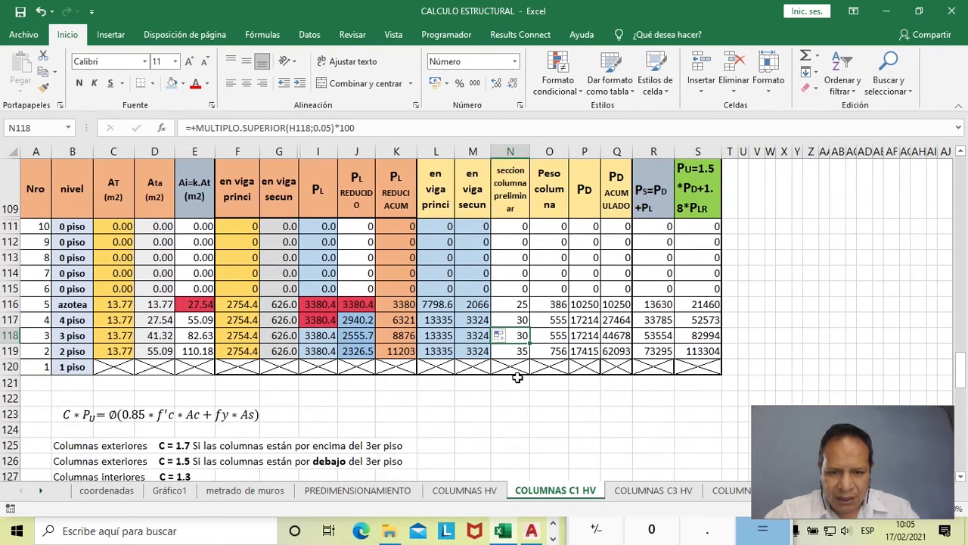
scroll(518, 377, "up", 1)
left_click(521, 400)
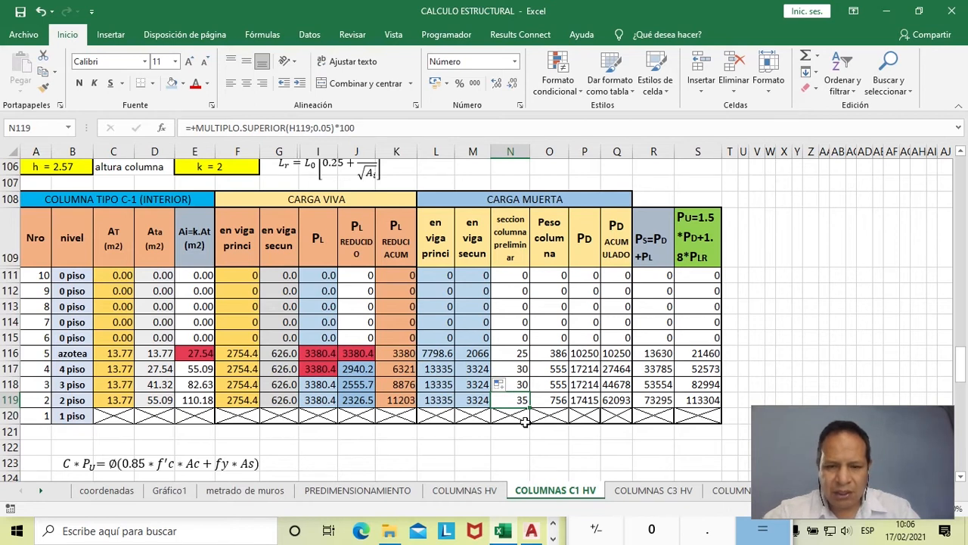
- Trace the azotea column weight formula in O116 to its preliminary section in N116 and column height in B106
left_click(559, 354)
double_click(558, 353)
key("Escape")
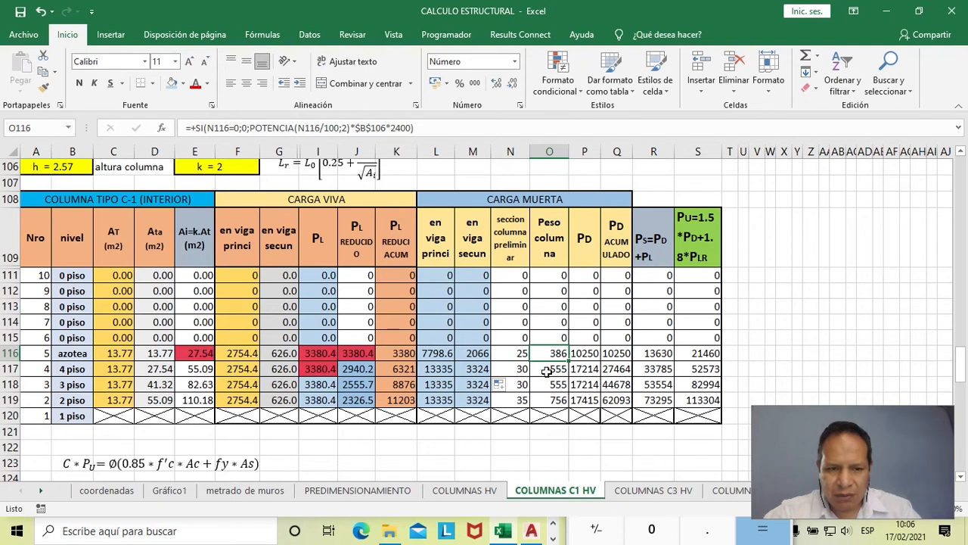
scroll(548, 387, "up", 1)
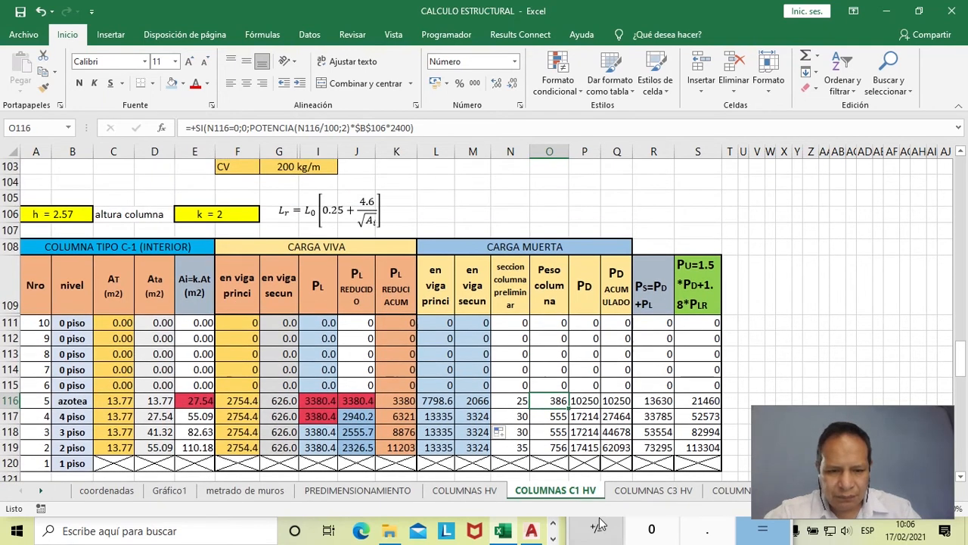
- Switch to Calculator and multiply 0.25 by 0.25 by 2.57, and the product by 2400, to check the azotea column weight
key("alt+Tab")
left_click_drag(637, 195, 716, 119)
type("0.")
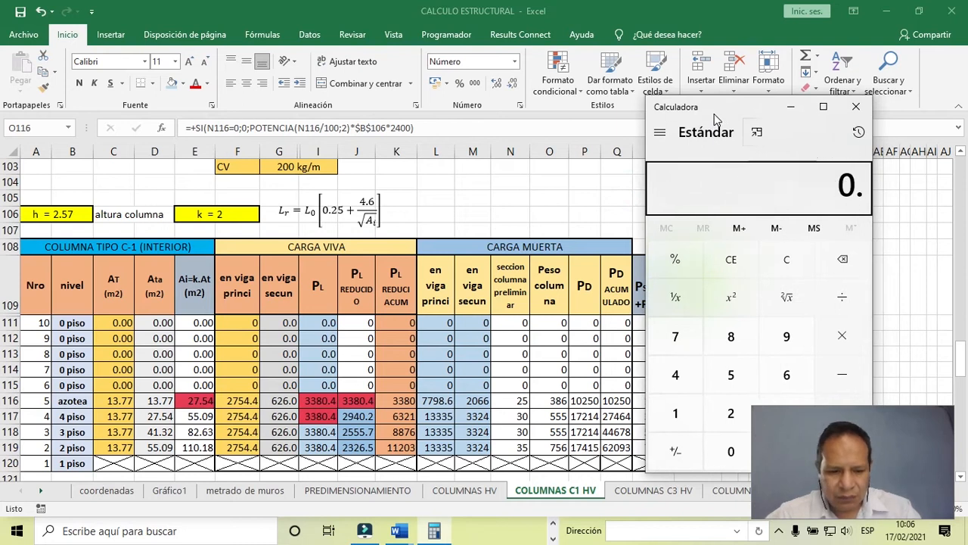
type("250.25*")
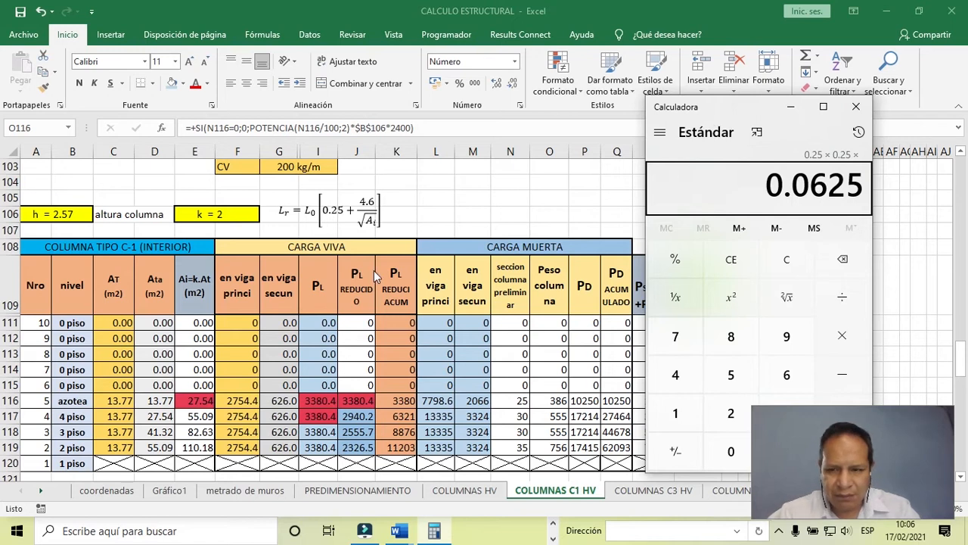
type("3")
key("BackSpace")
type("2")
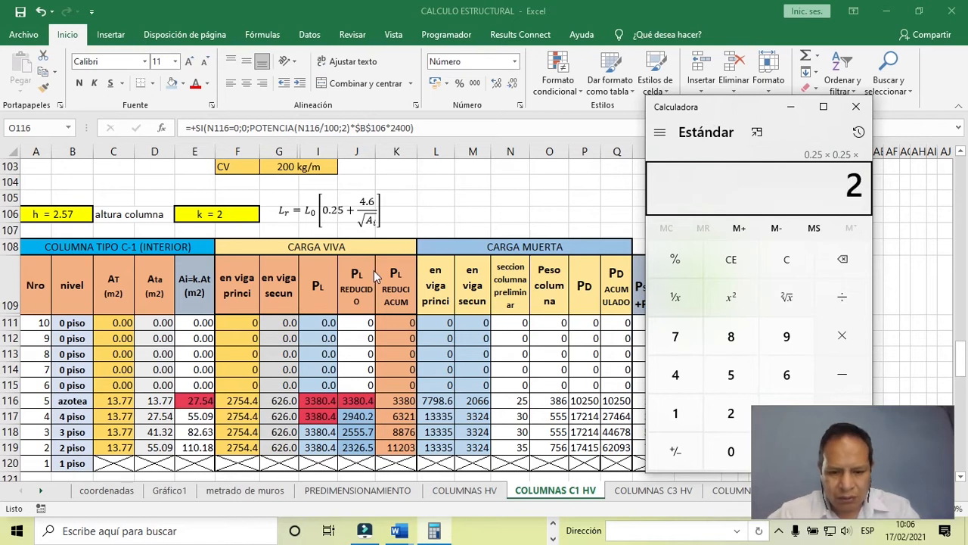
type(".57")
key("Return")
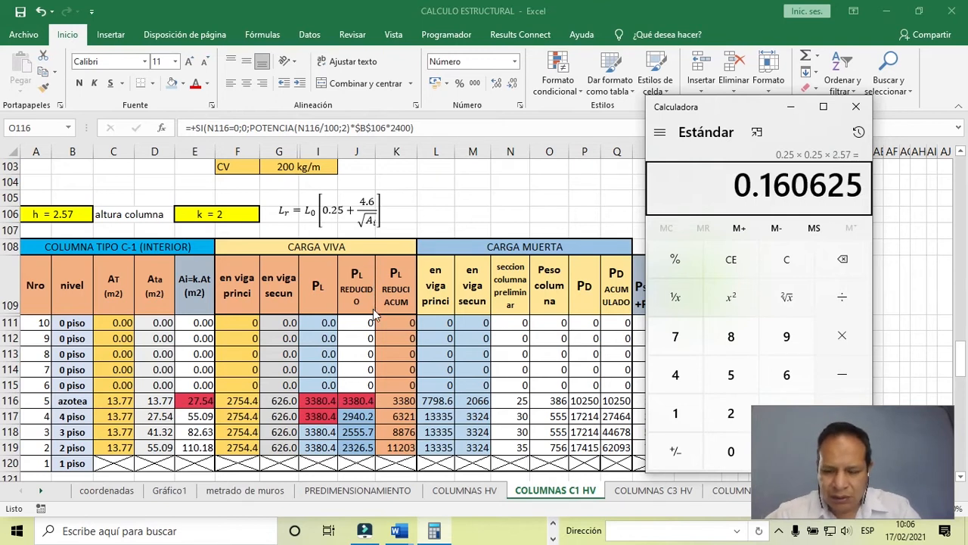
type("*2400")
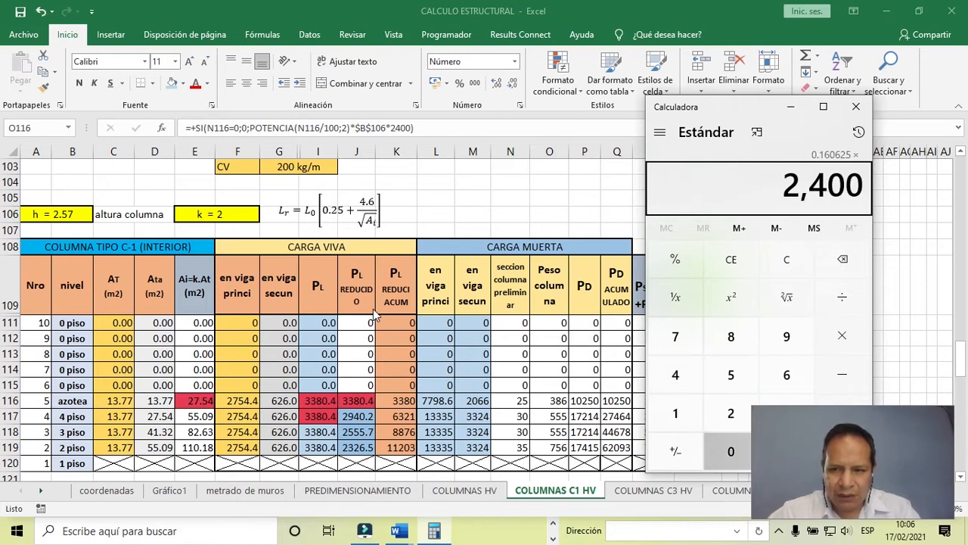
key("Return")
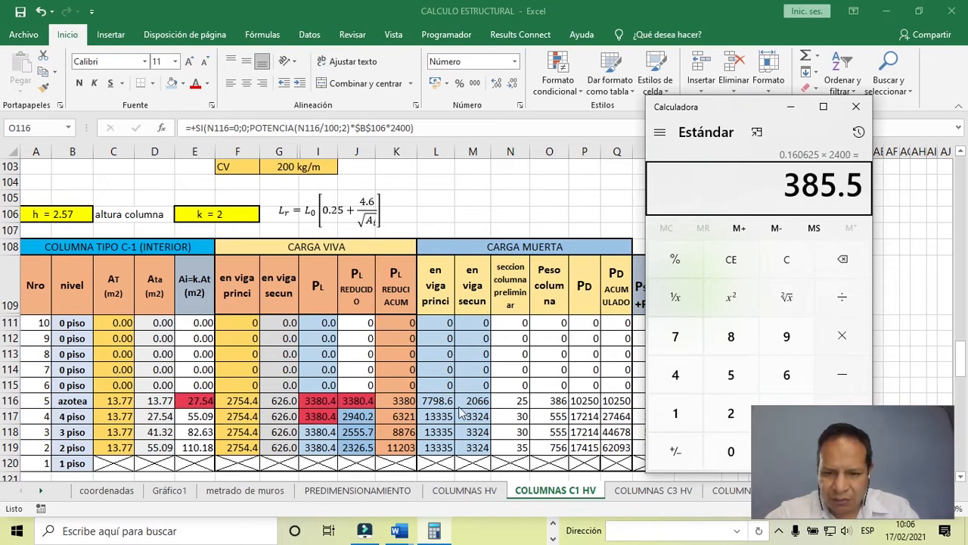
- Return to Excel and inspect the 4 piso column weight formula in O117
left_click(553, 403)
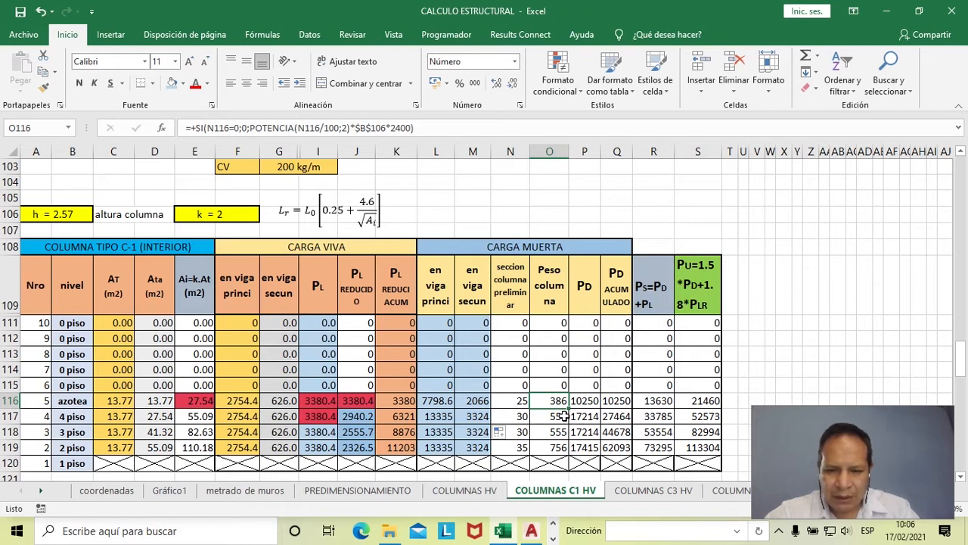
double_click(560, 416)
key("Escape")
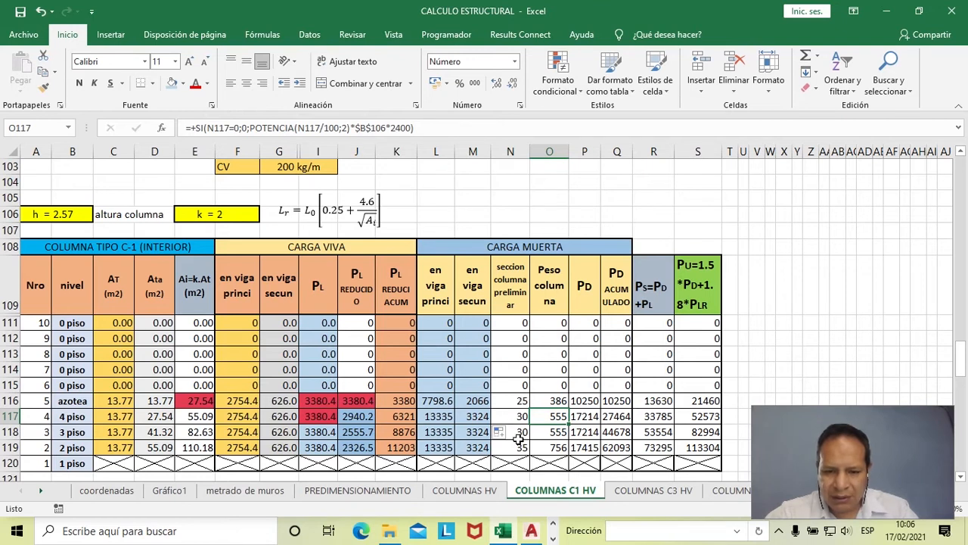
- Check which cells the azotea PD formula in P116 adds, and fill P116 with light gold
left_click(588, 401)
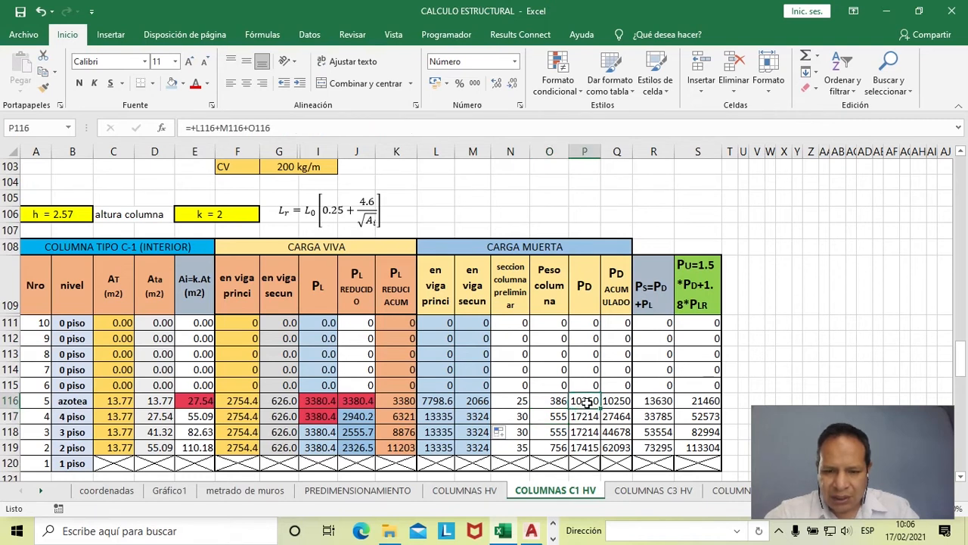
double_click(585, 400)
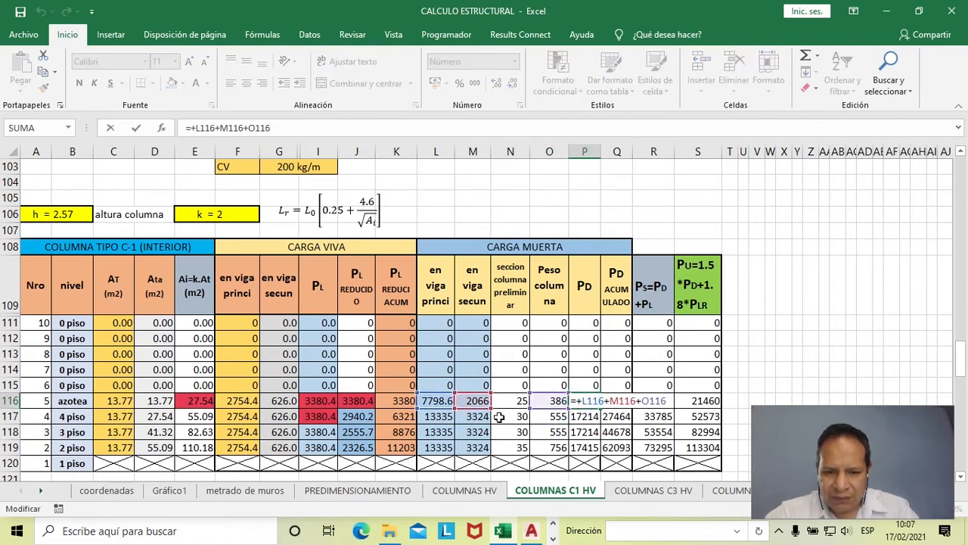
key("Escape")
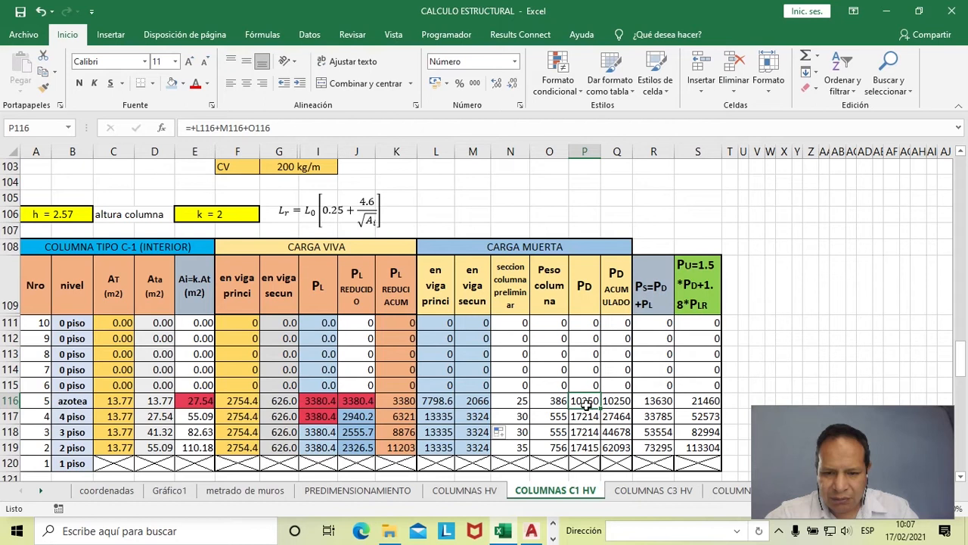
left_click(184, 83)
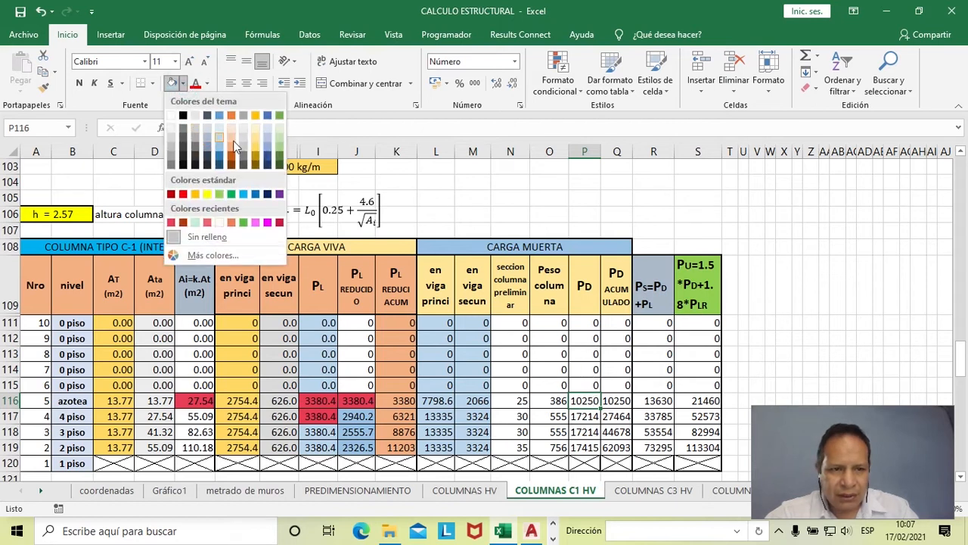
left_click(266, 144)
- Copy the formula and light gold fill of P116 down to P119 and up to P111 in the PD column
left_click_drag(601, 409, 600, 451)
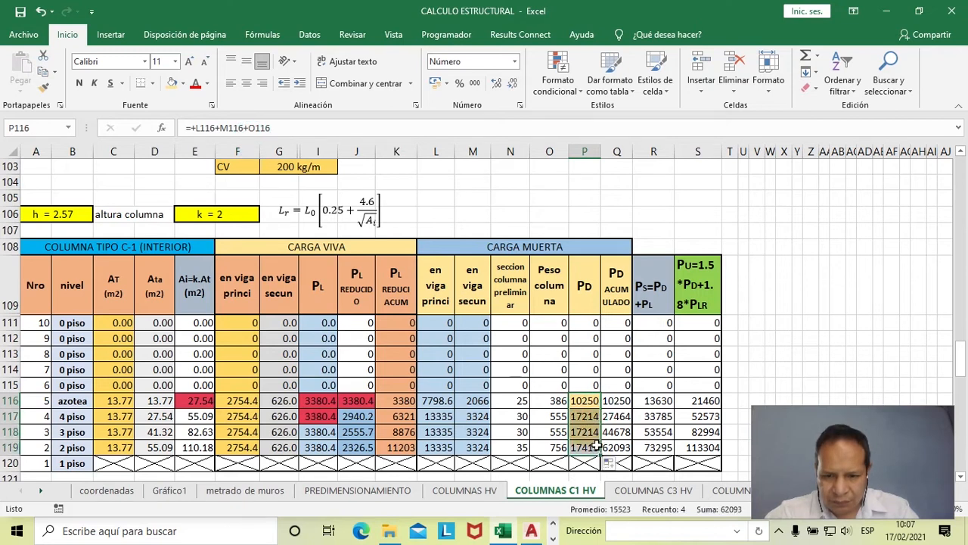
left_click(590, 401)
left_click_drag(600, 409, 602, 318)
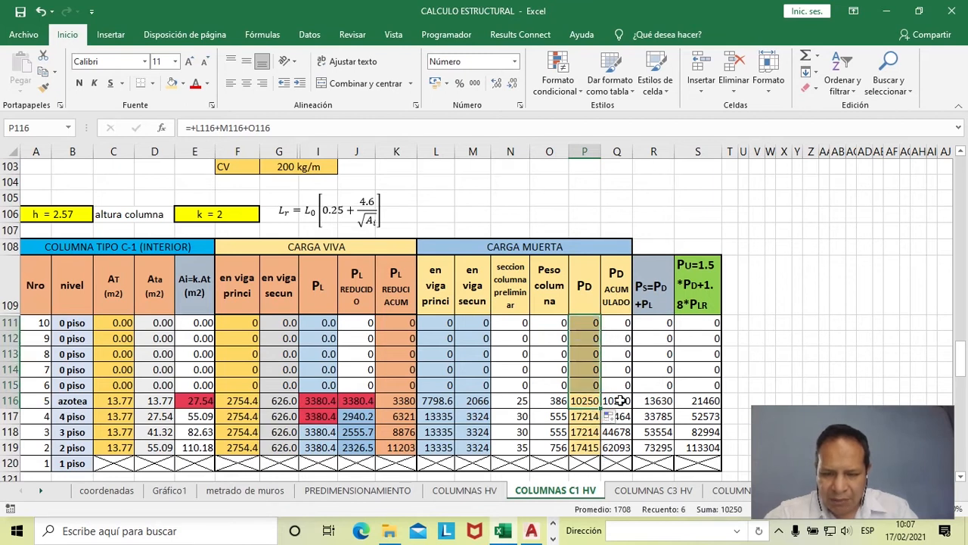
- Check the azotea accumulated dead load formula in Q116, and fill the cell with blue
double_click(619, 402)
key("Escape")
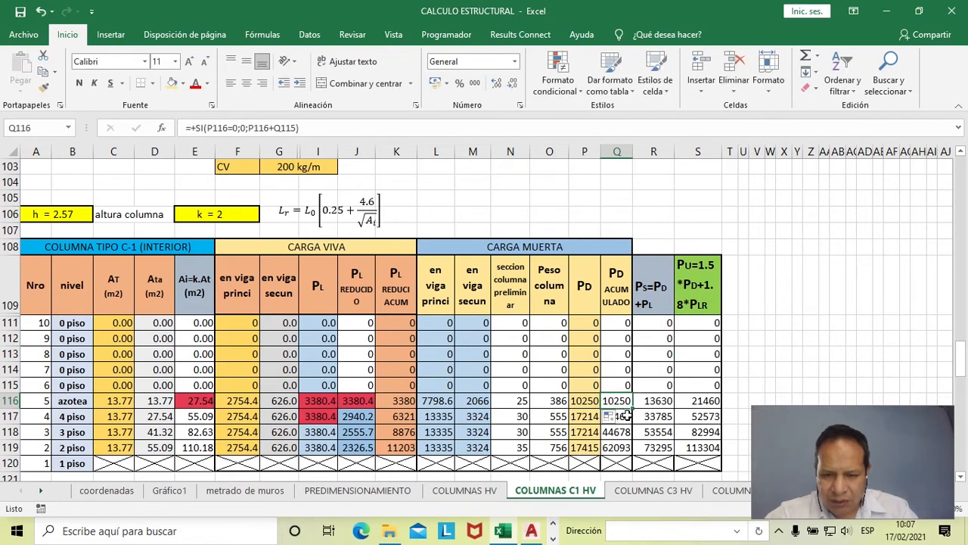
left_click(180, 84)
left_click(180, 84)
left_click(215, 145)
- Copy the formula and blue fill of Q116 down to Q119 and up to Q111 in the accumulated PD column
left_click_drag(636, 409, 627, 451)
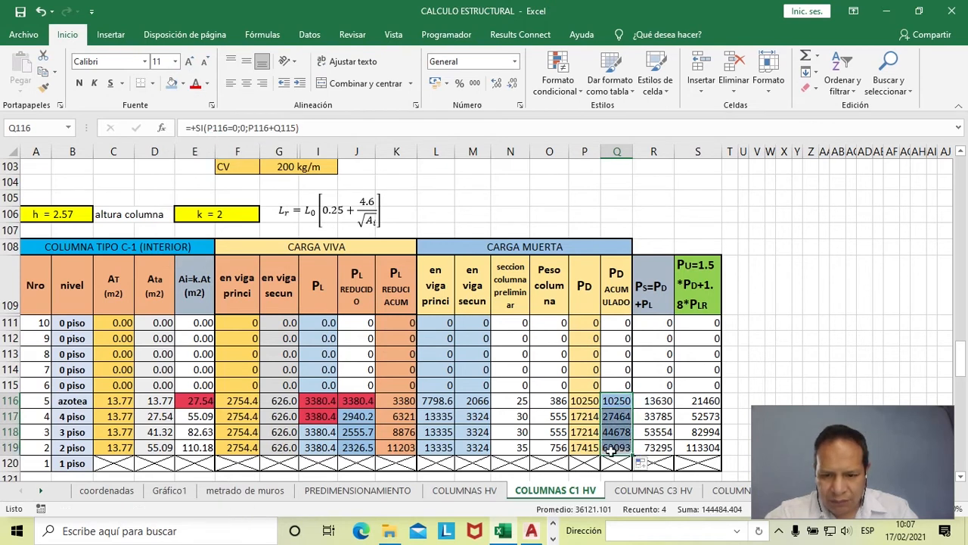
left_click(620, 403)
left_click_drag(633, 409, 630, 323)
- Trace the azotea service load formula in R116 to its accumulated dead load in Q116 and accumulated reduced live load in K116
scroll(598, 394, "down", 1)
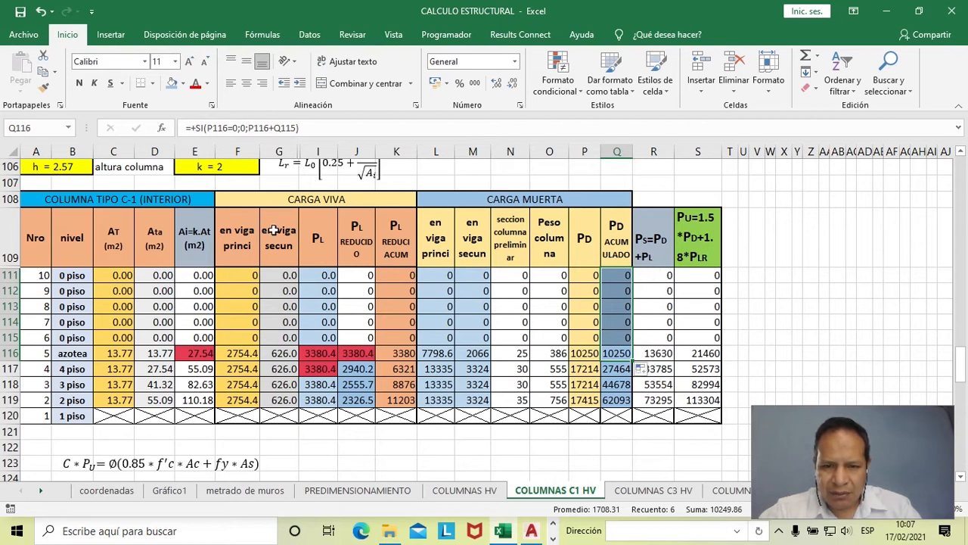
left_click(659, 354)
double_click(658, 355)
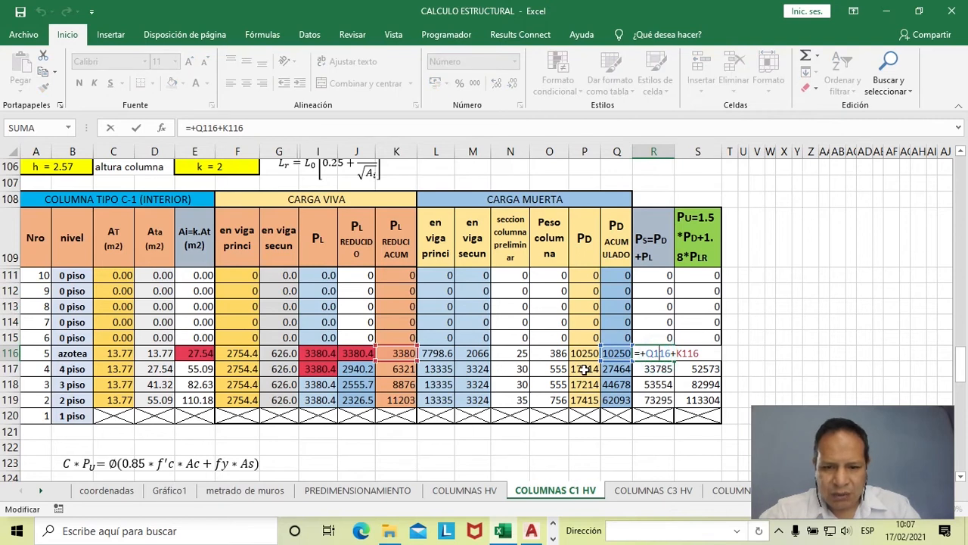
key("Escape")
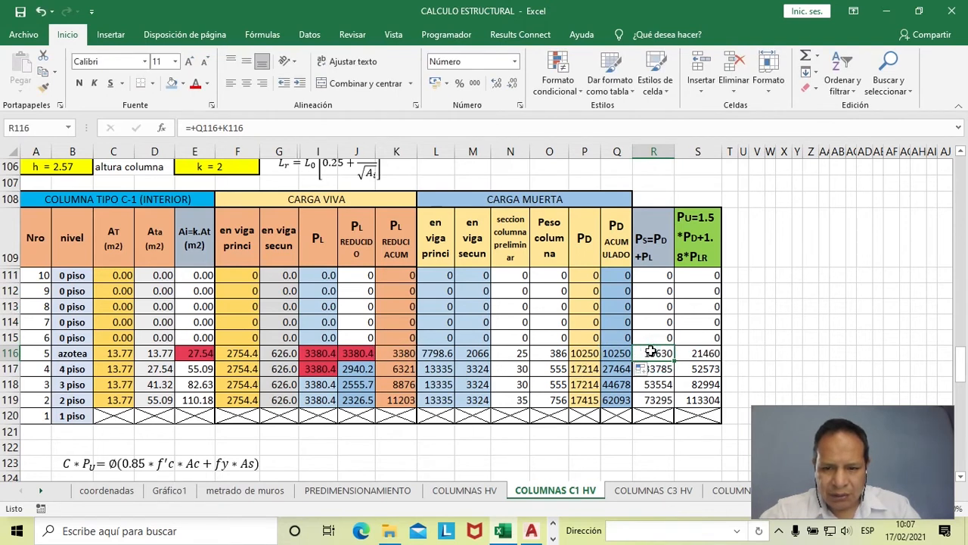
double_click(651, 353)
key("Escape")
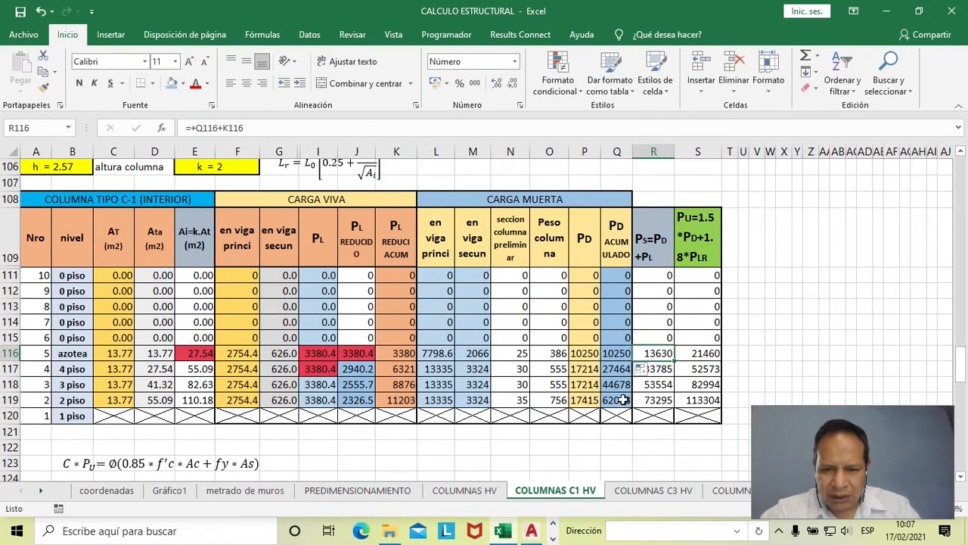
- Switch to Calculator, move its window clear of column R, and add 10250 and 3380 to check the azotea service load
key("alt+Tab")
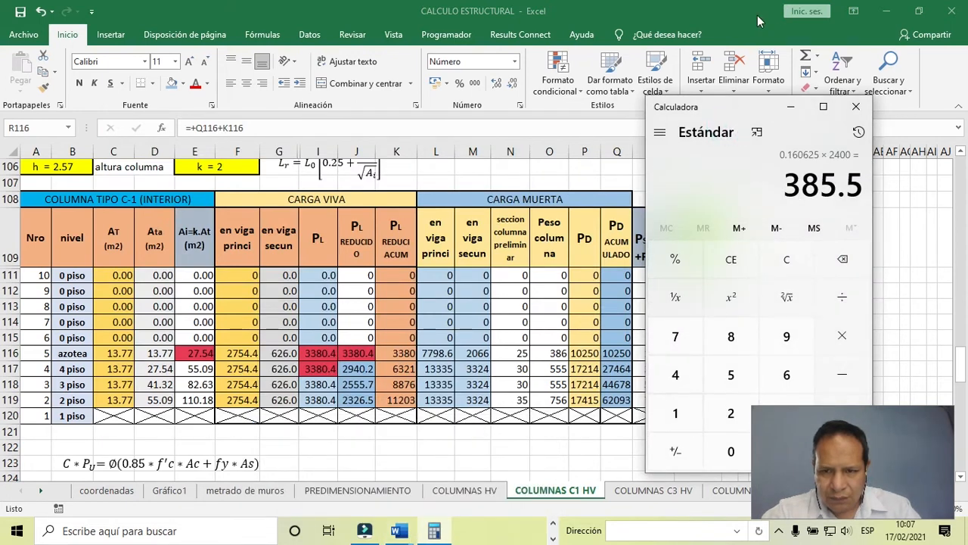
left_click_drag(713, 103, 751, 106)
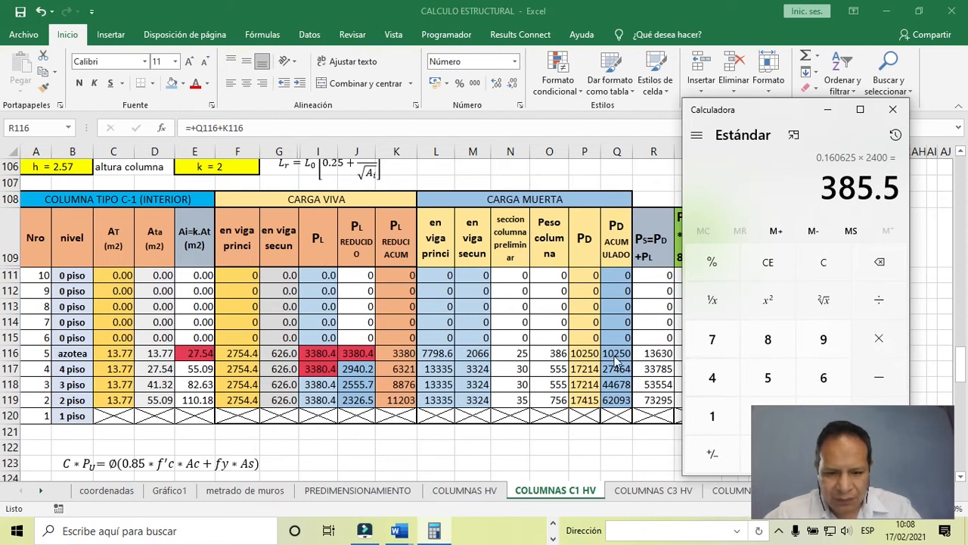
type("10,250")
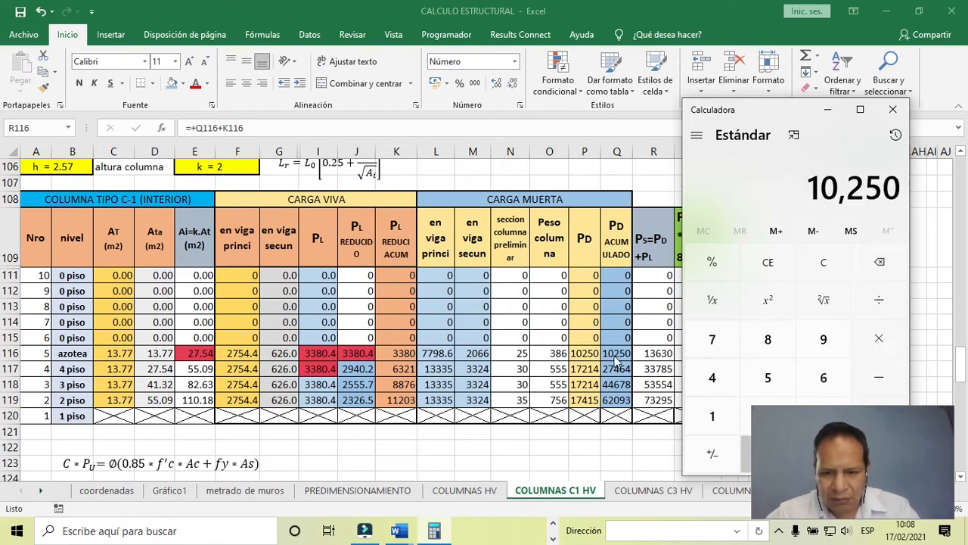
key("plus")
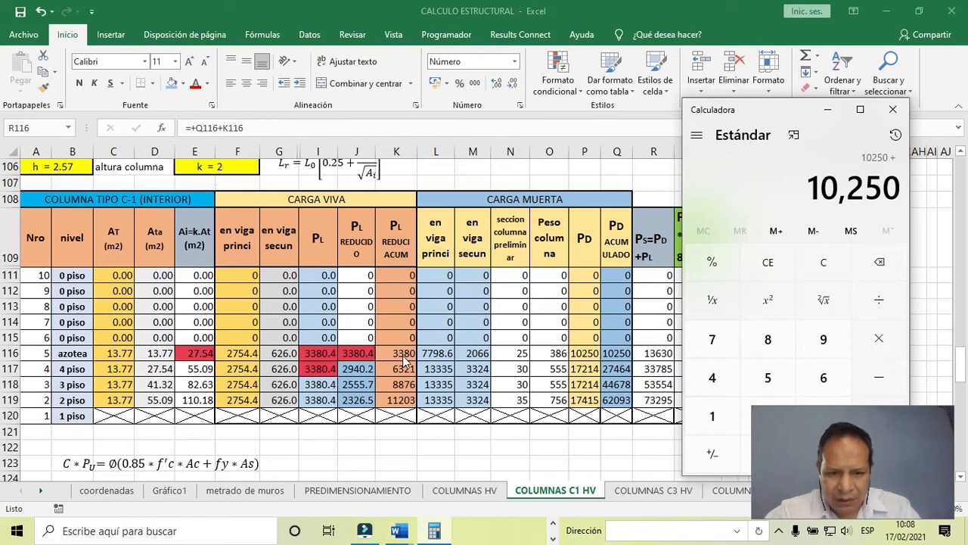
type("3380")
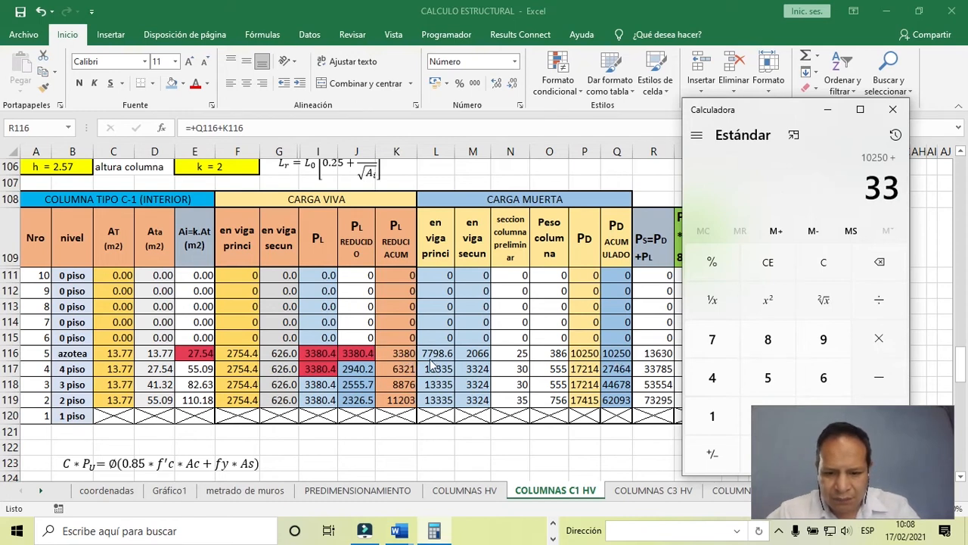
key("Return")
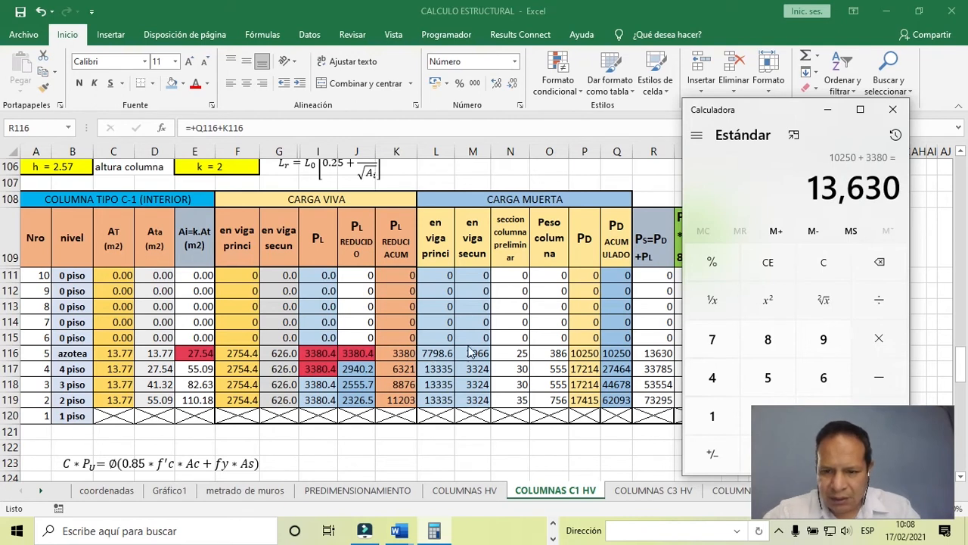
- Fill the azotea service load R116 with orange, and copy its formula and fill down to R119 and up to R112
left_click(656, 356)
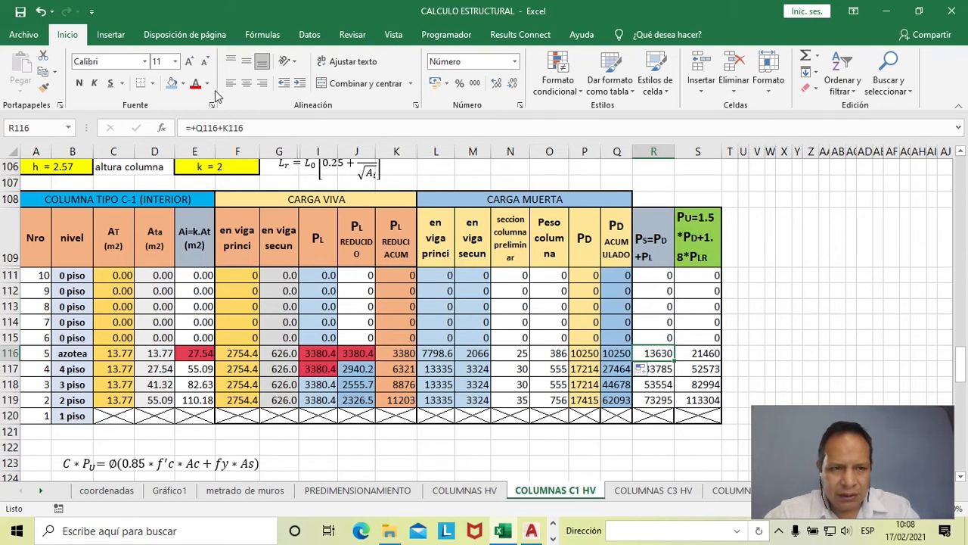
left_click(182, 84)
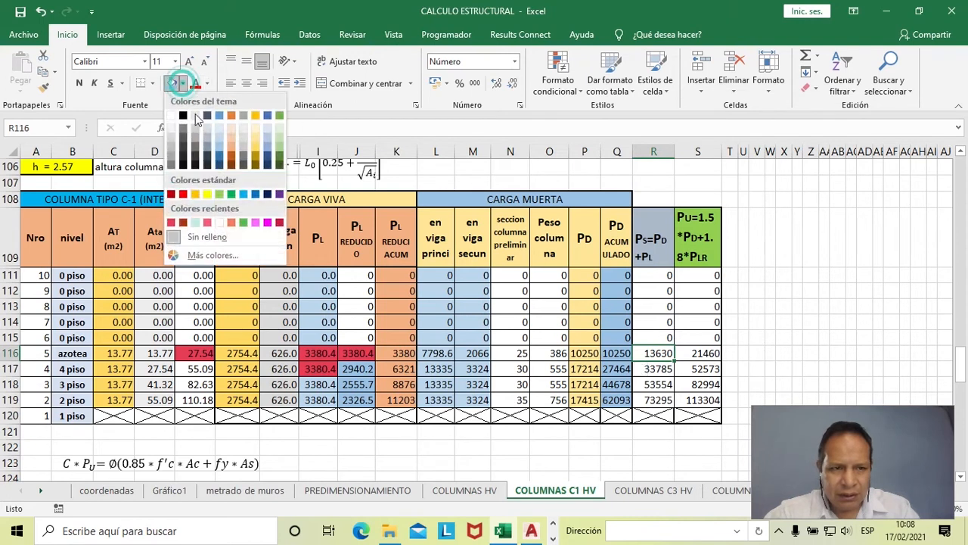
left_click(233, 148)
left_click_drag(674, 360, 676, 405)
left_click_drag(674, 361, 675, 287)
left_click(666, 353)
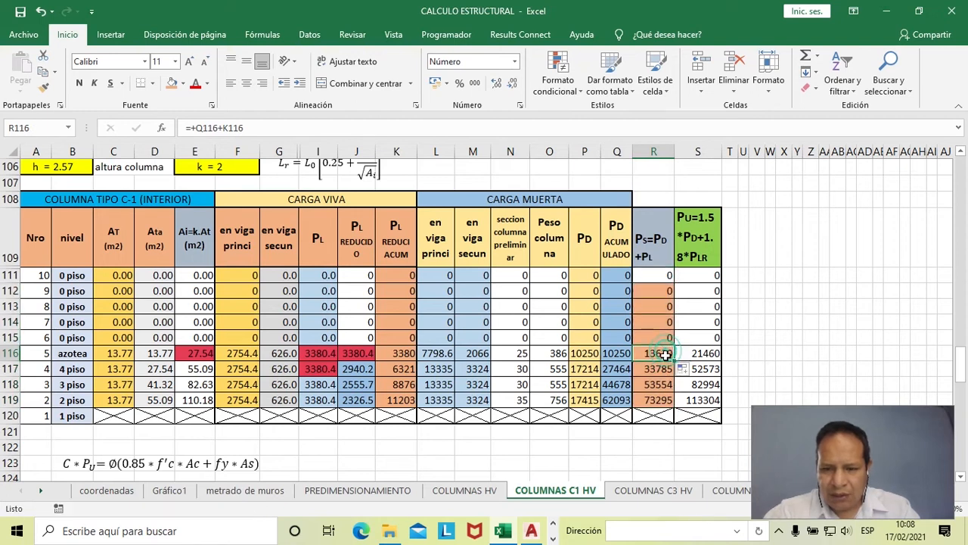
- Temporarily merge and middle-align the PU header from S109 to AA109 to compare its expression with the azotea formula in S116
left_click(683, 356)
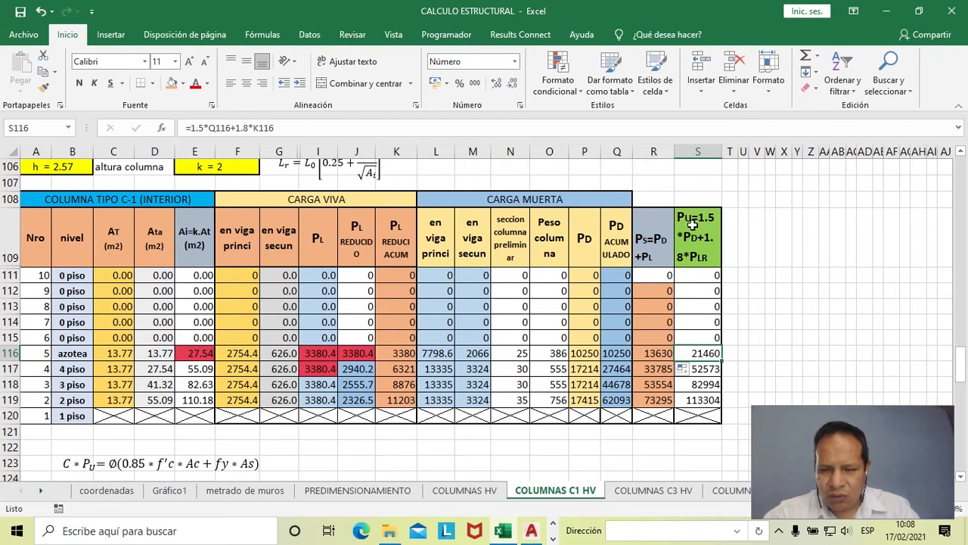
left_click(697, 238)
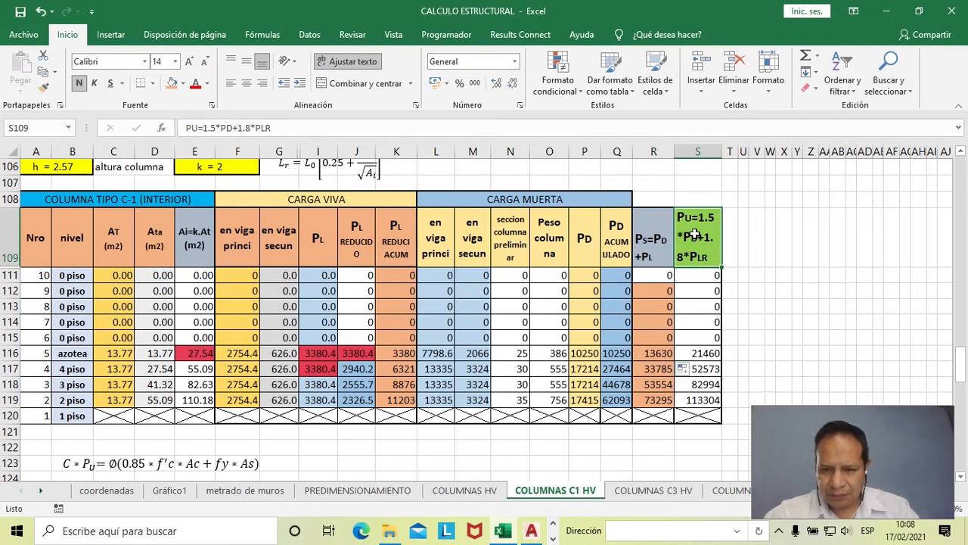
left_click_drag(705, 239, 827, 241)
left_click(356, 84)
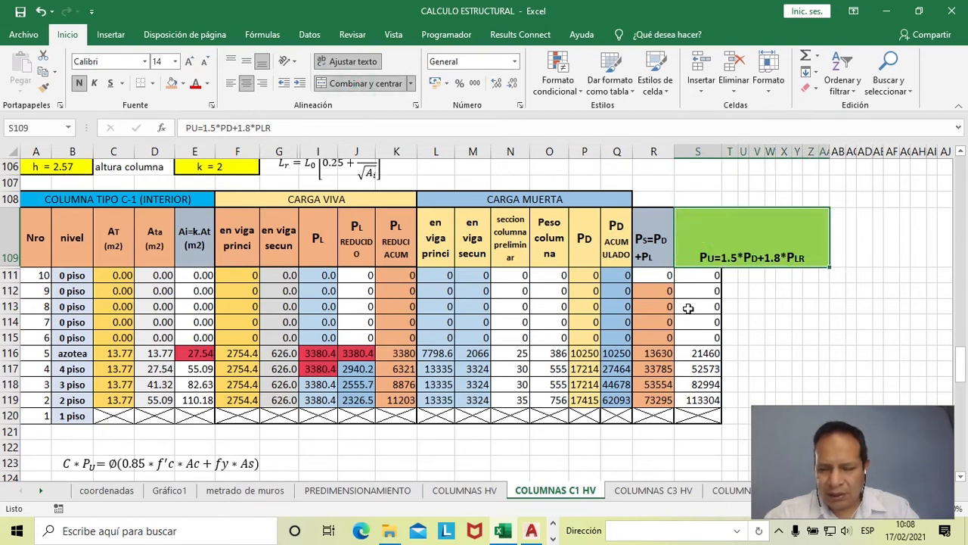
left_click(246, 61)
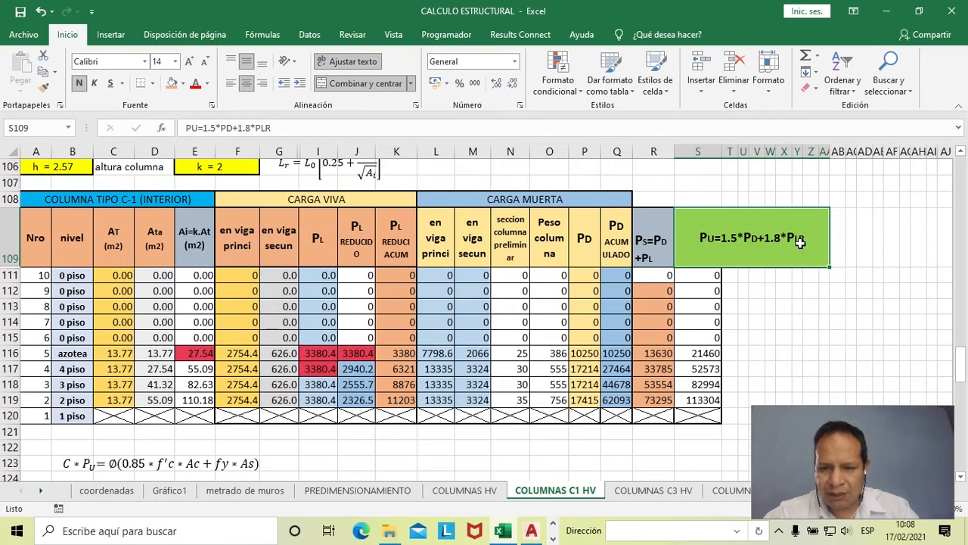
double_click(702, 353)
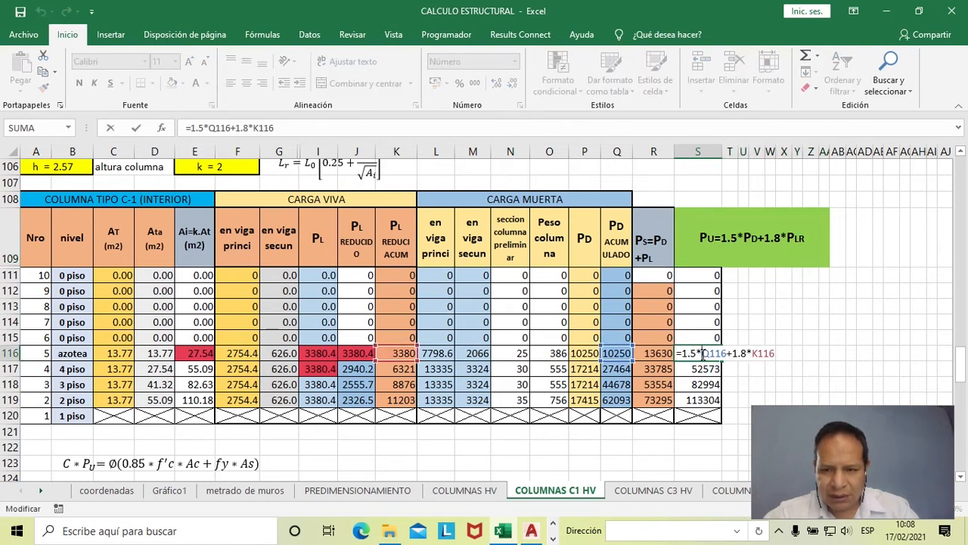
key("Escape")
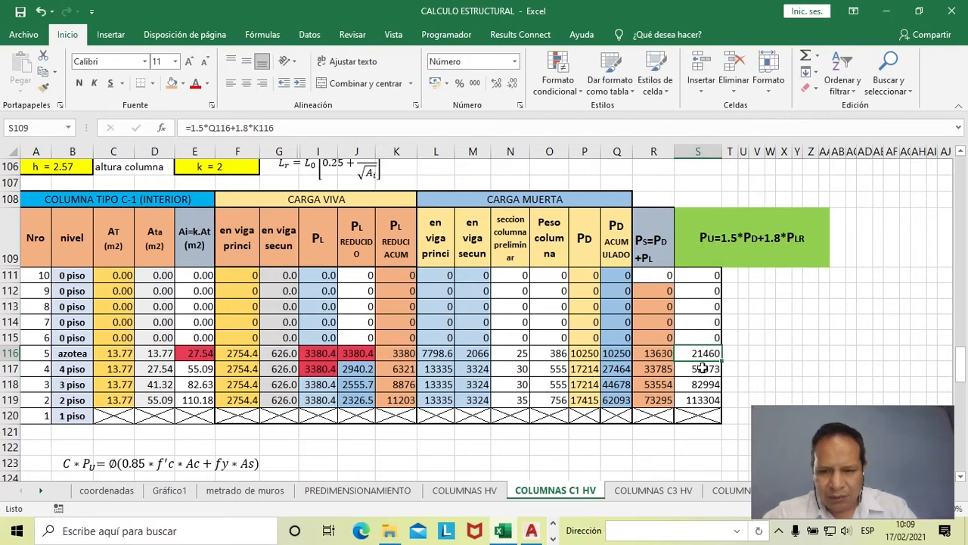
key("ctrl+z")
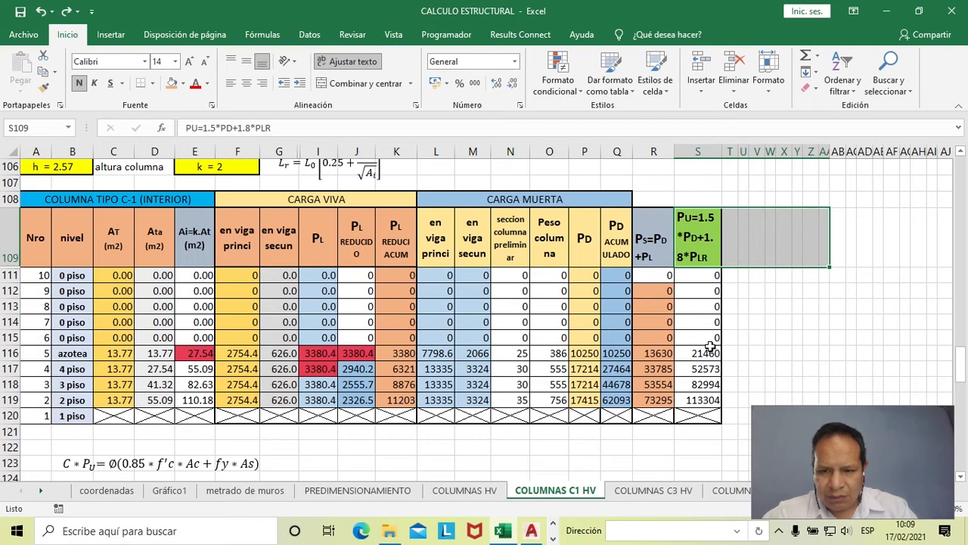
- Check the ultimate load formulas for azotea in S116, 4 piso in S117 and 2 piso in S119
left_click(711, 348)
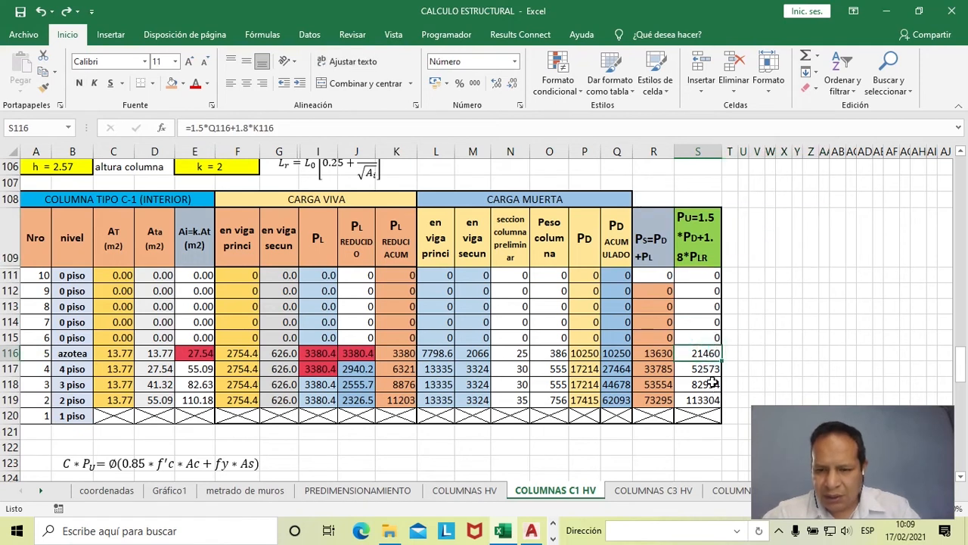
left_click(710, 371)
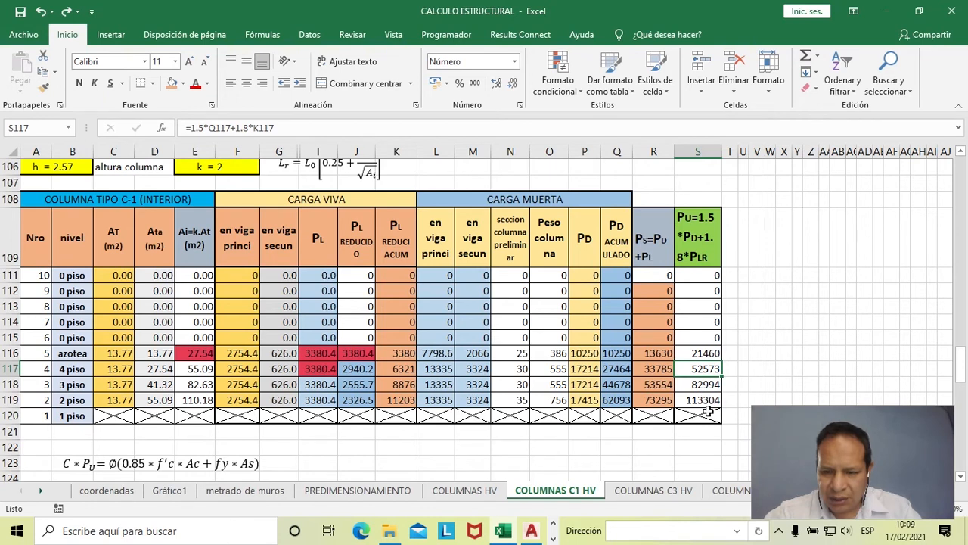
left_click(704, 406)
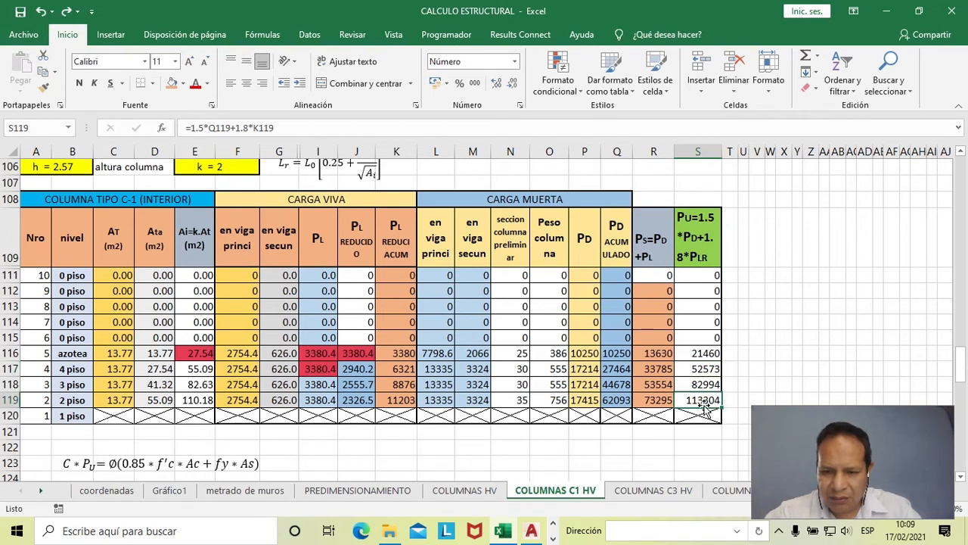
- Enter the unit label KG in T119, beside the 2 piso ultimate load
scroll(705, 408, "down", 1)
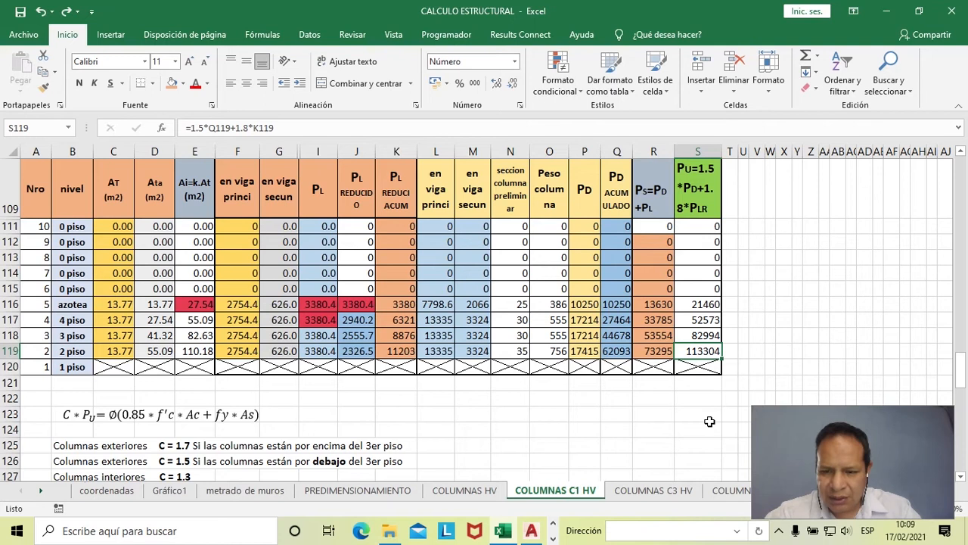
left_click(733, 351)
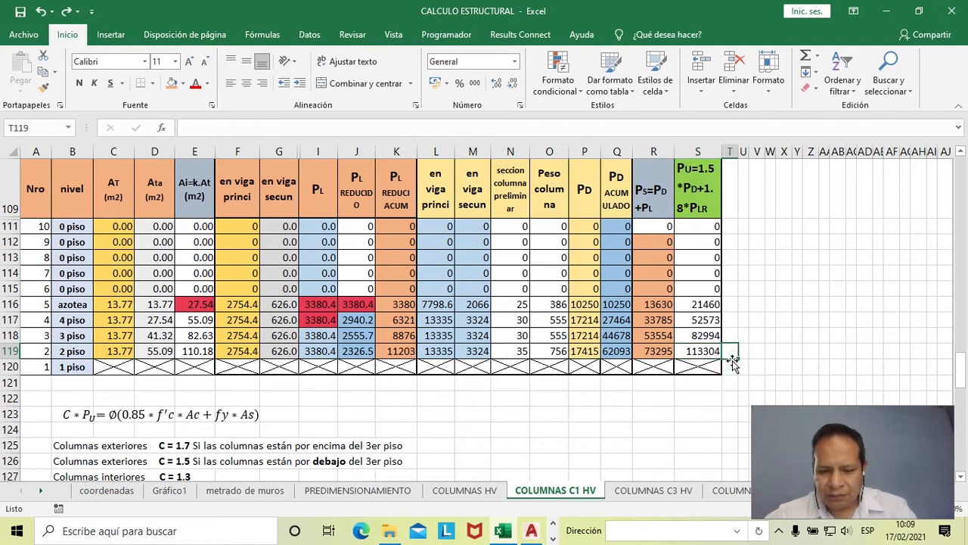
type("KG")
key("Return")
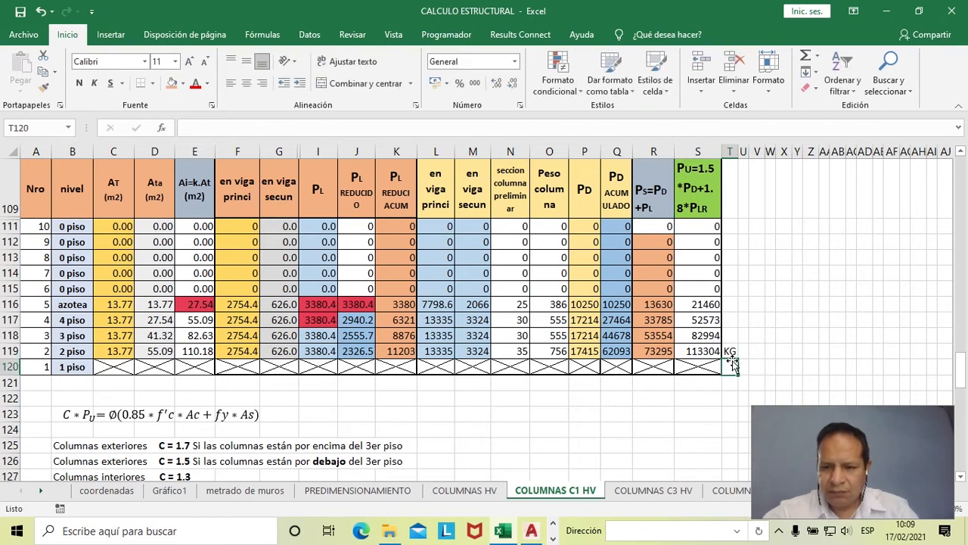
left_click(589, 431)
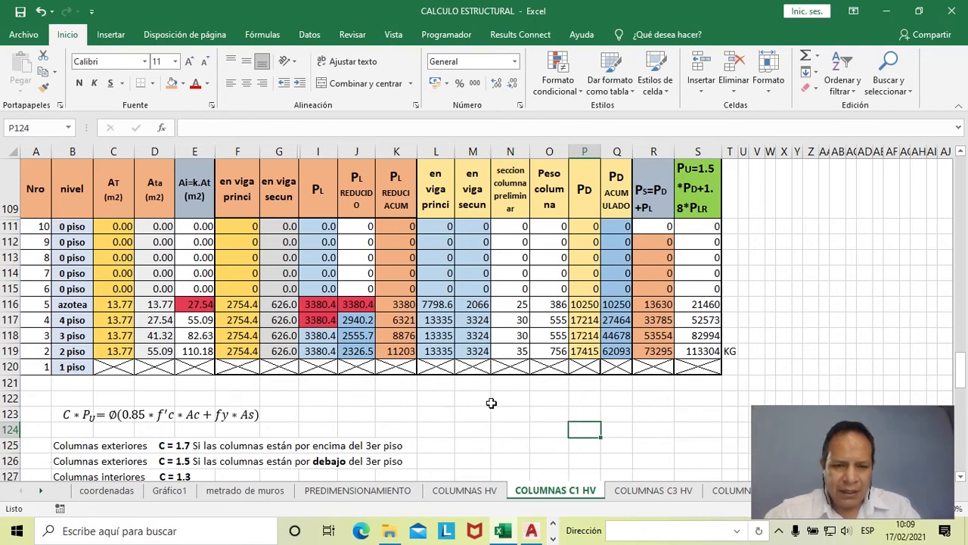
- Fill the 2 piso ultimate load S119 with blue-grey and make it bold, and select the ultimate loads S116:S119
scroll(491, 403, "down", 3)
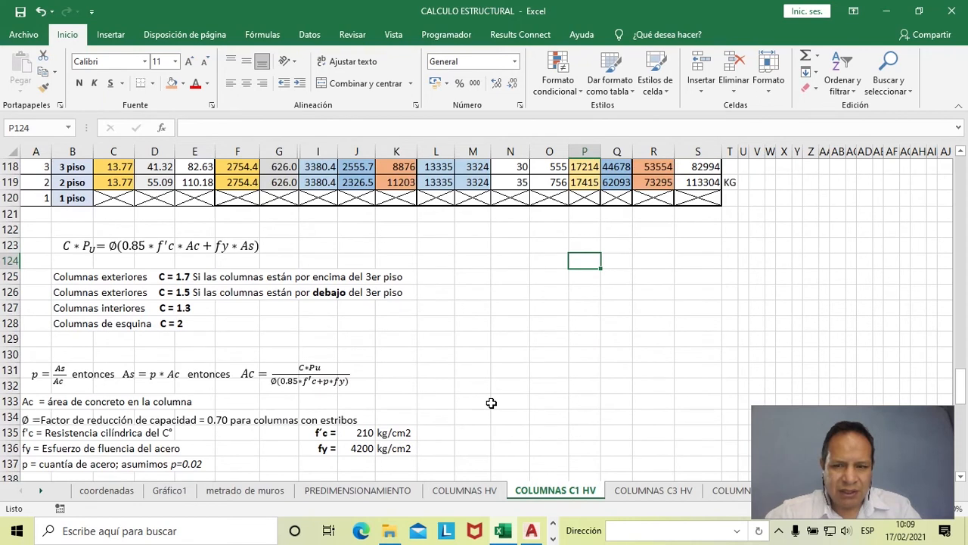
scroll(491, 403, "up", 2)
left_click(687, 276)
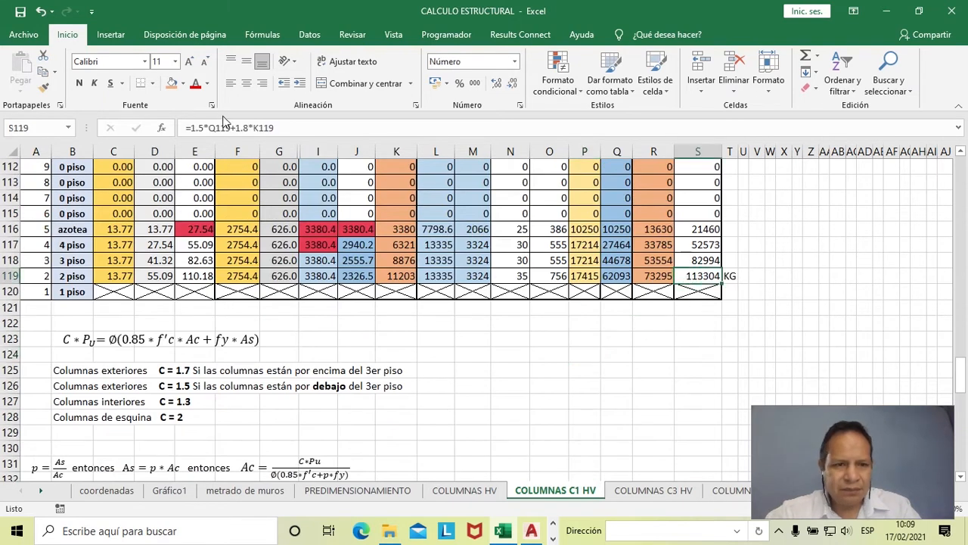
left_click(182, 84)
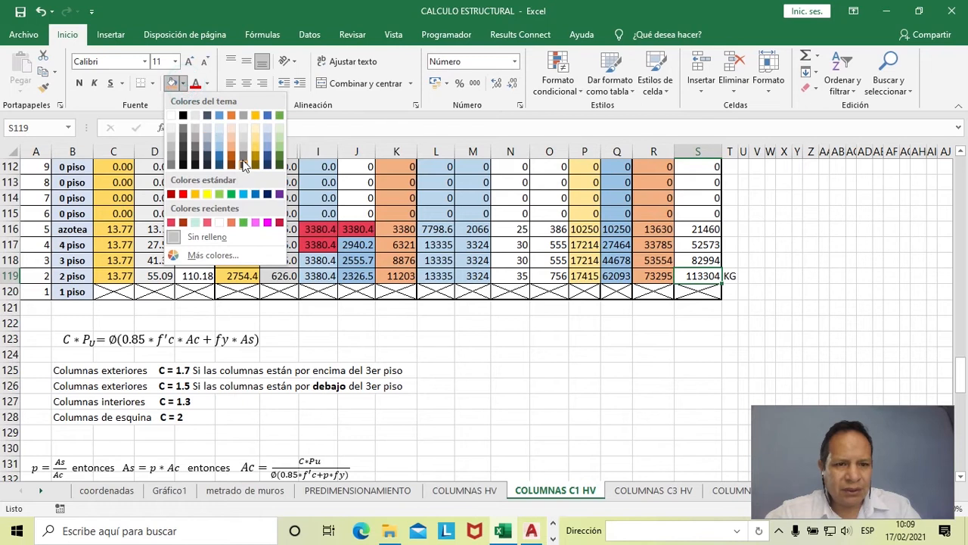
left_click(209, 149)
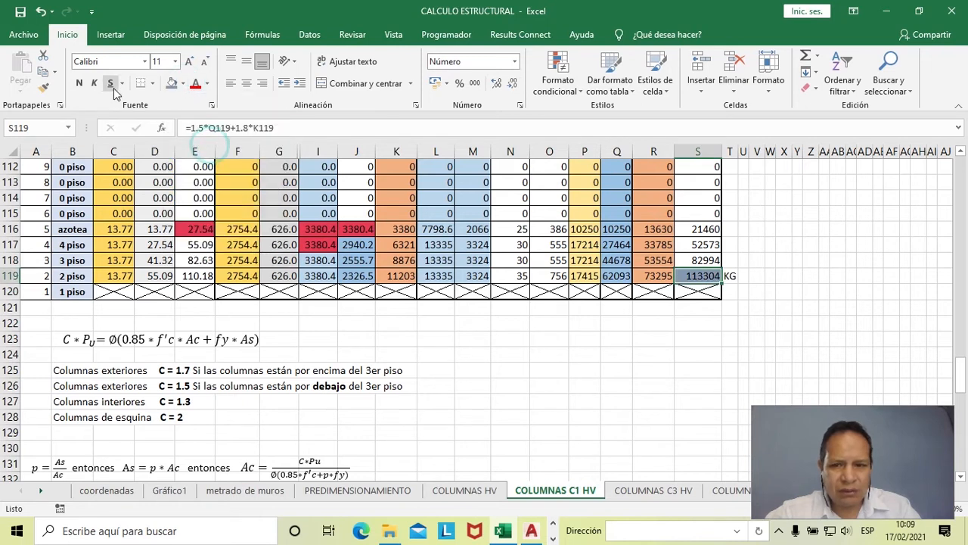
left_click(78, 83)
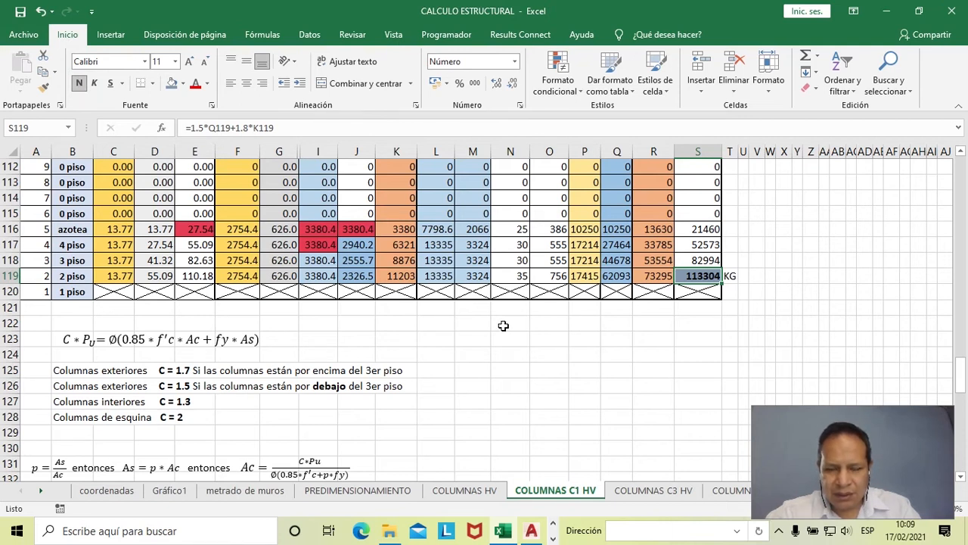
left_click_drag(694, 230, 697, 277)
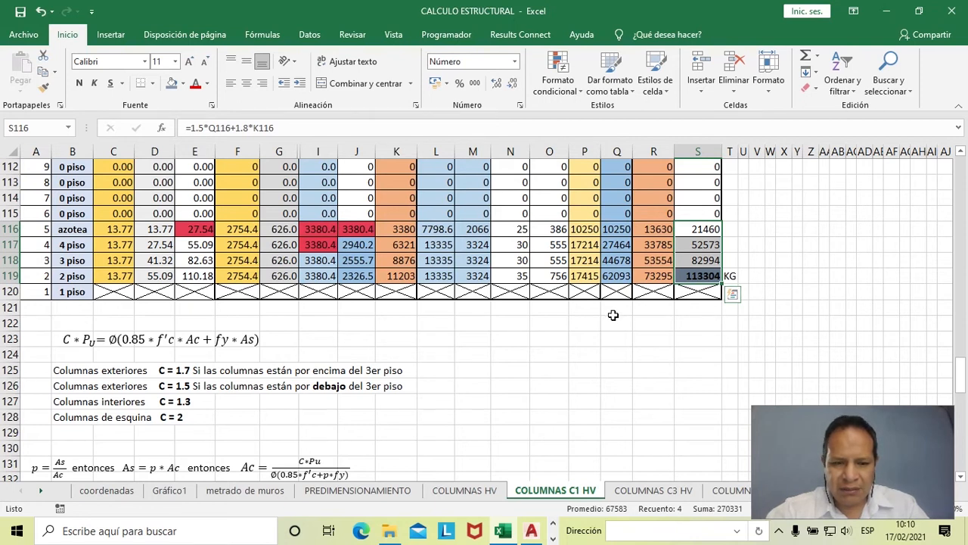
- Enlarge the C*PU column capacity equation below the load table to 14 pt and make it bold
scroll(538, 334, "down", 2)
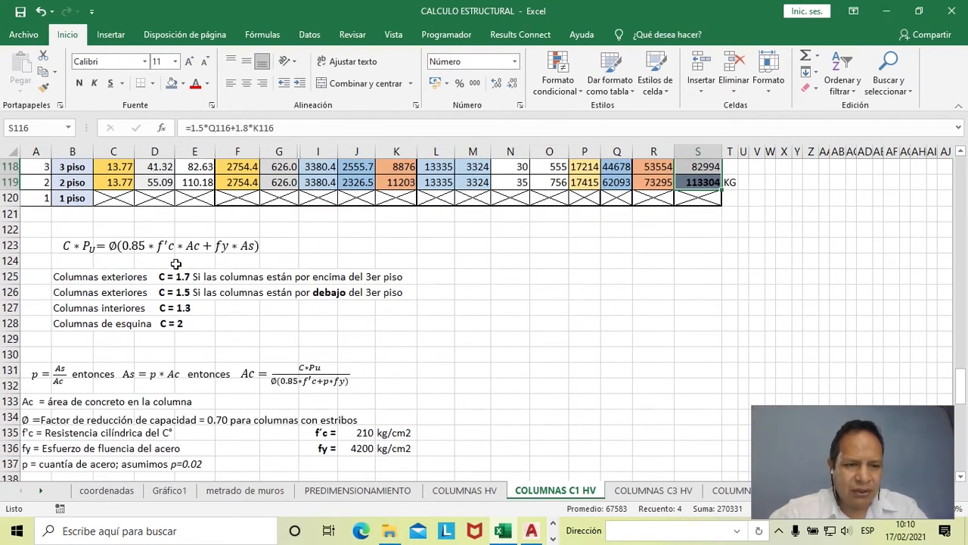
left_click(134, 249)
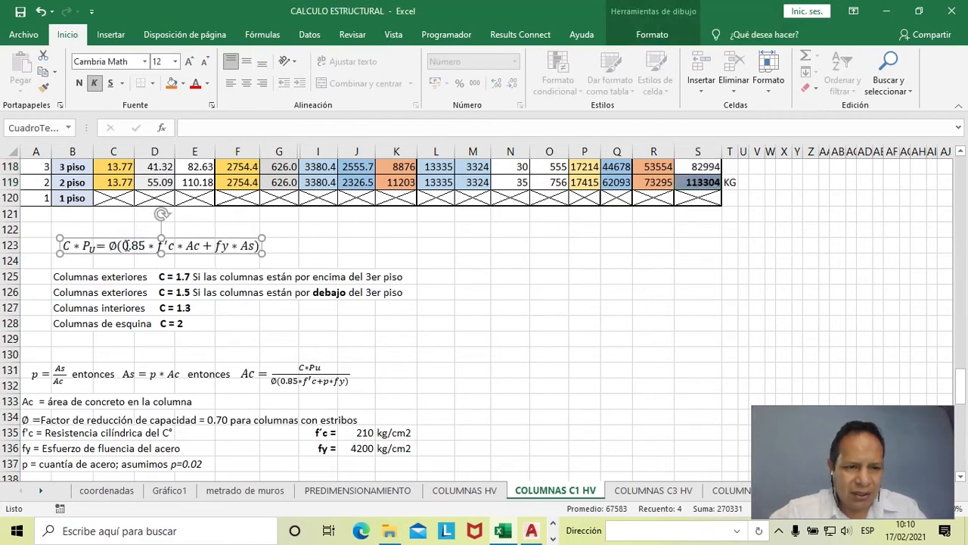
left_click_drag(69, 245, 261, 249)
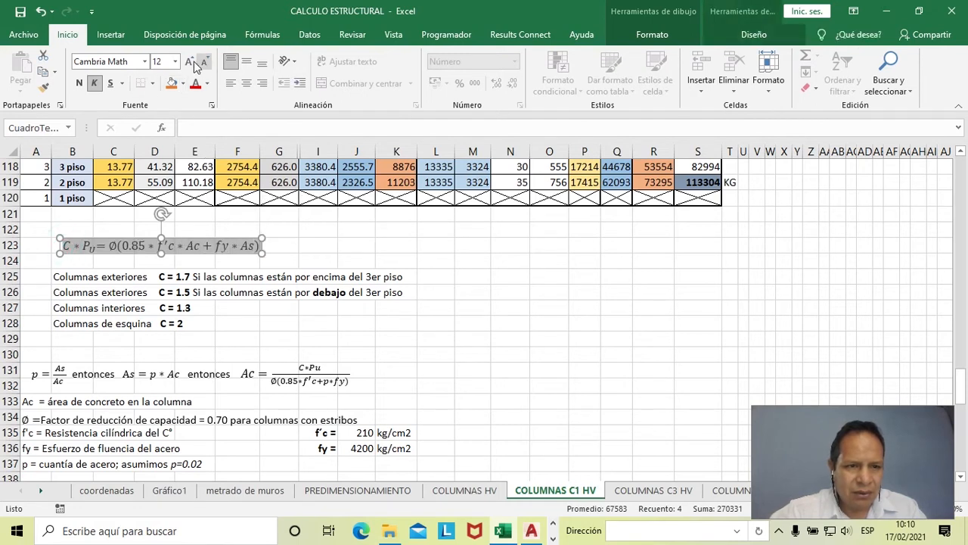
left_click(189, 61)
left_click(79, 82)
left_click(476, 283)
left_click(260, 243)
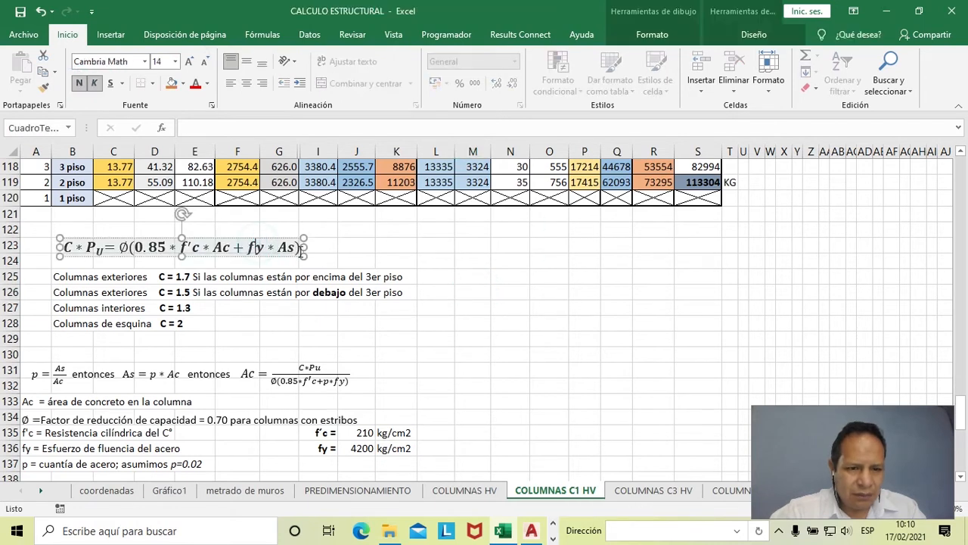
left_click(313, 231)
left_click(425, 256)
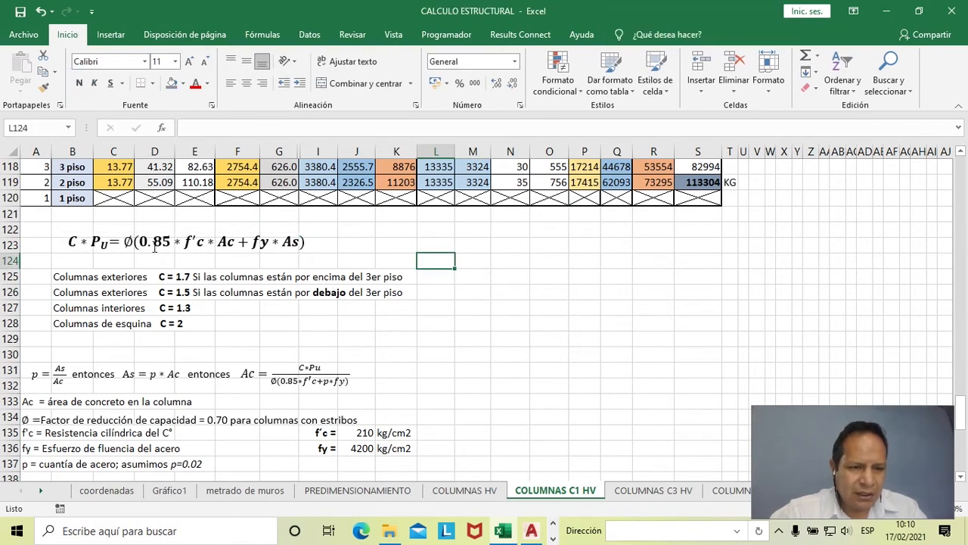
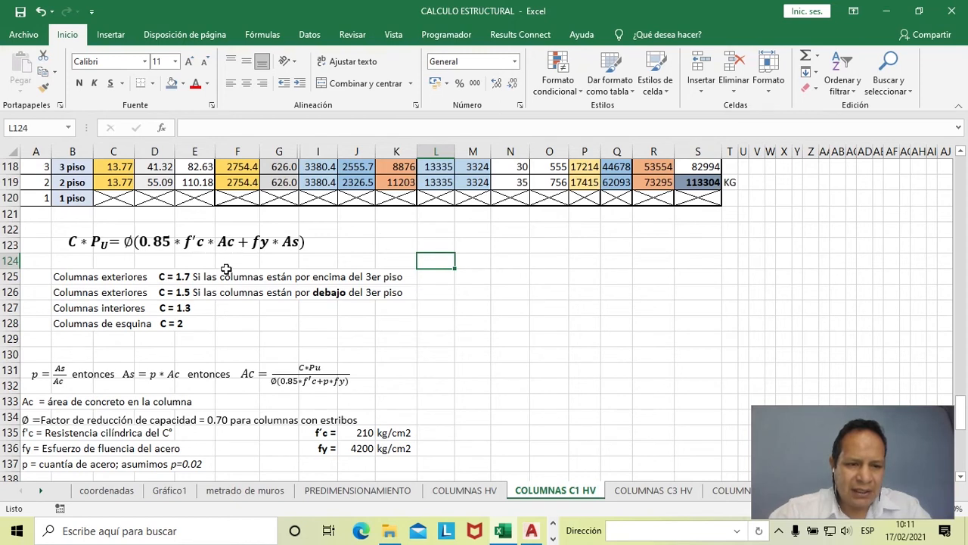
- Enlarge the p, As and Ac equation line below the C coefficients to 12 pt and widen its text box to column M
scroll(124, 413, "down", 1)
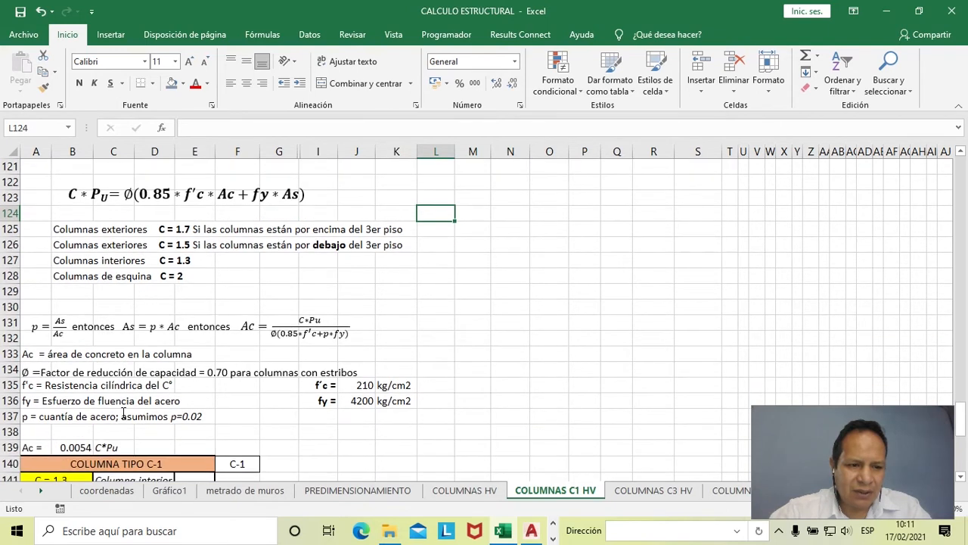
scroll(124, 412, "up", 1)
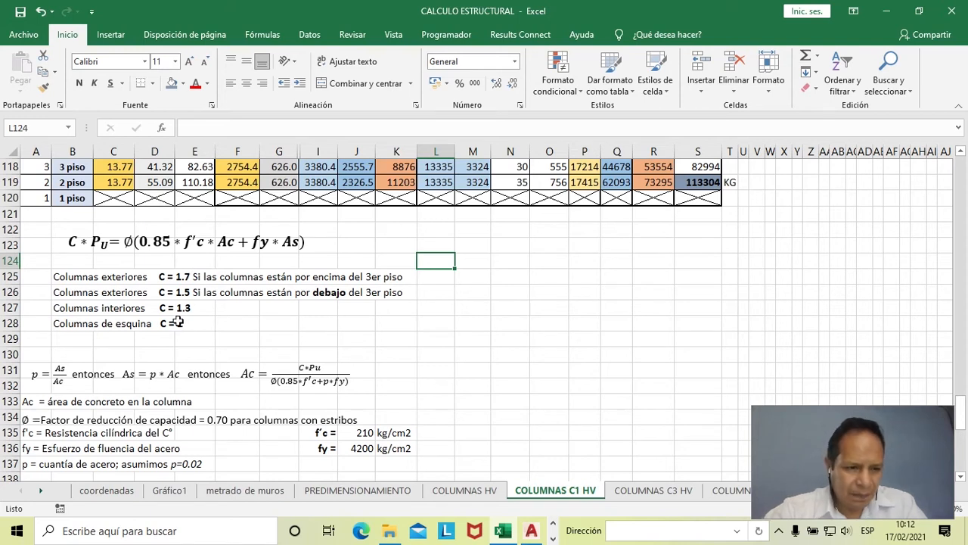
scroll(177, 321, "down", 1)
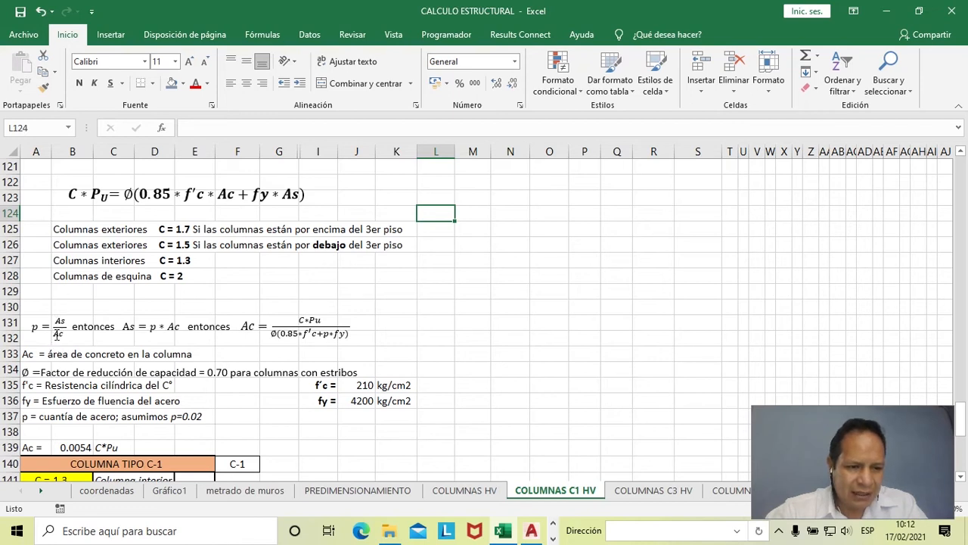
left_click(132, 325)
key("Escape")
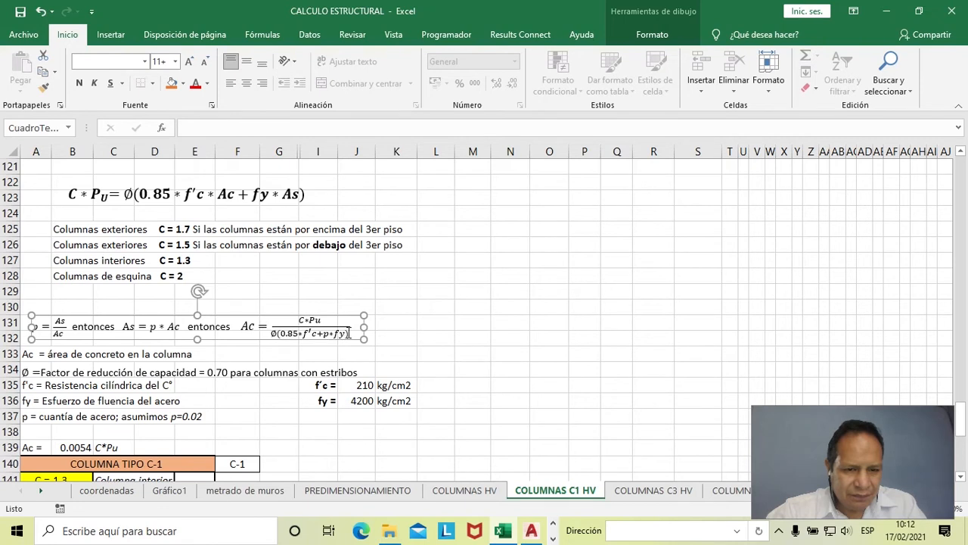
left_click_drag(349, 333, 30, 327)
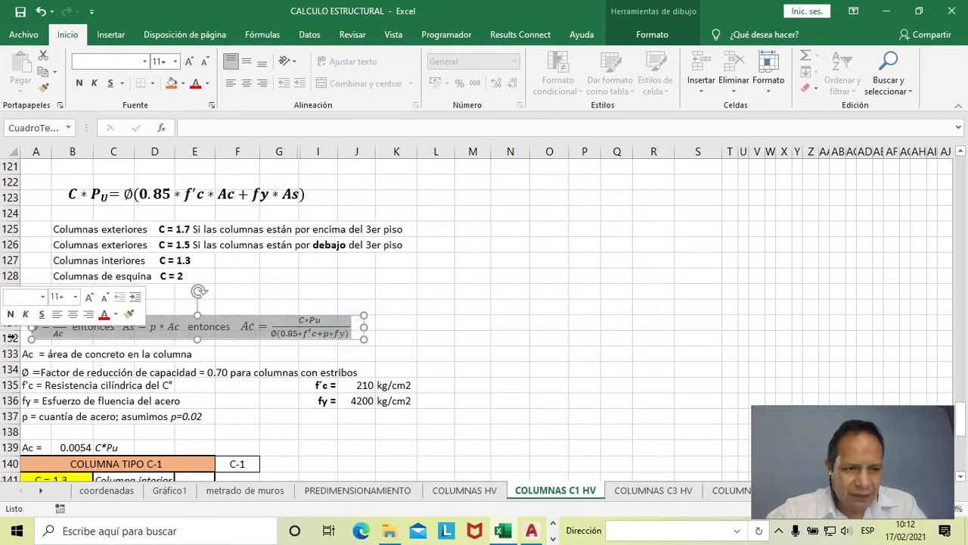
left_click(189, 62)
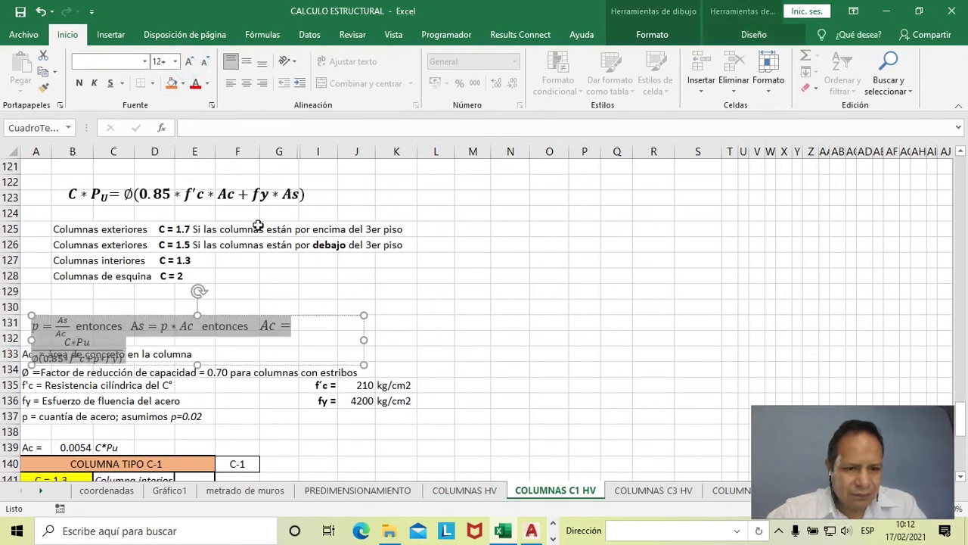
left_click_drag(364, 340, 473, 335)
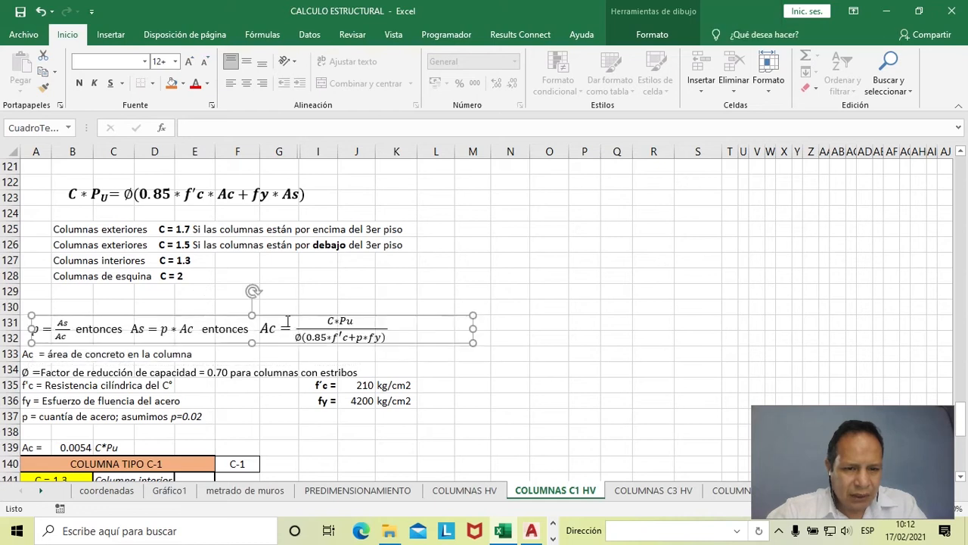
- Move the p, As and Ac equation box up to rows 129–131 and make its text bold
left_click_drag(283, 315, 282, 294)
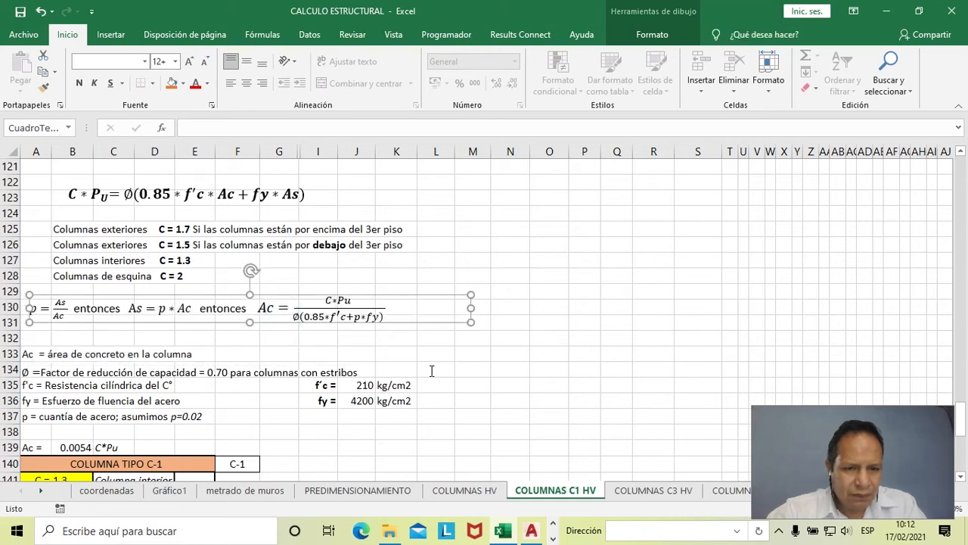
left_click_drag(413, 311, 11, 308)
left_click(81, 82)
left_click(523, 231)
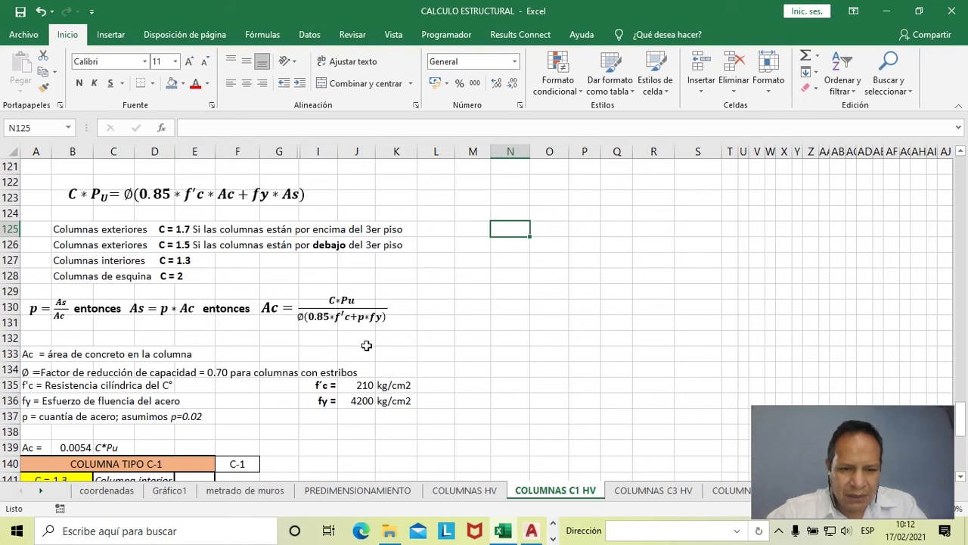
- Review the f'c value in J135 and the fy value in J136, and look through the COLUMNA TIPO C-1 sizing table
scroll(367, 338, "down", 1)
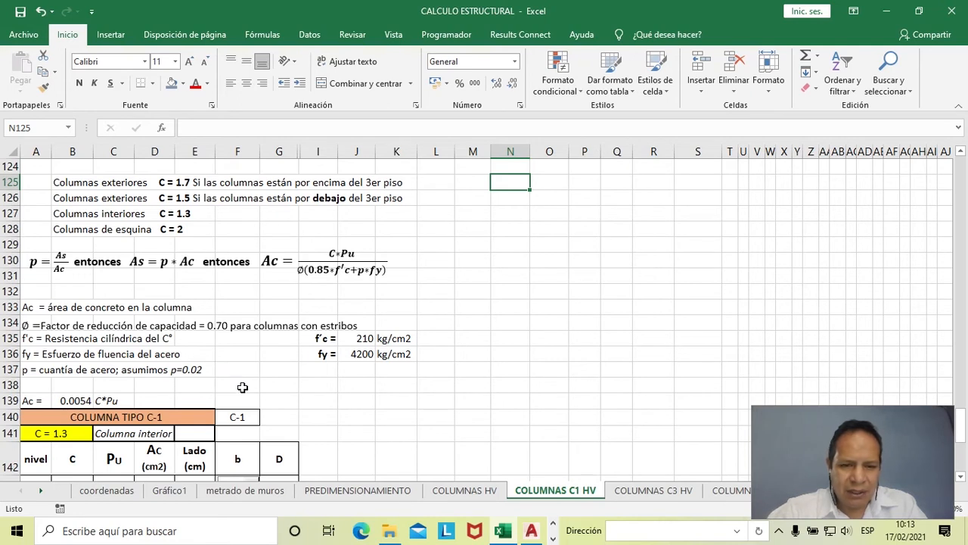
left_click(360, 339)
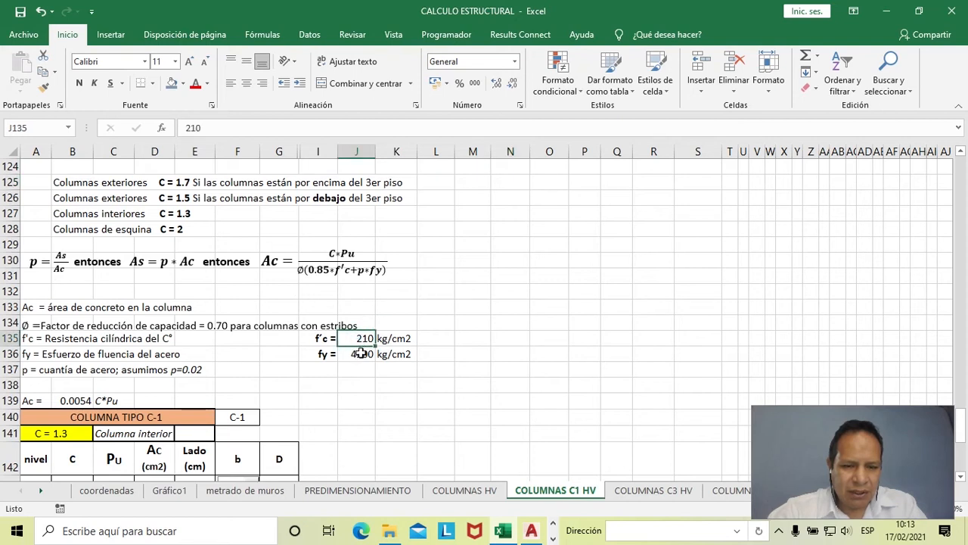
left_click(366, 356)
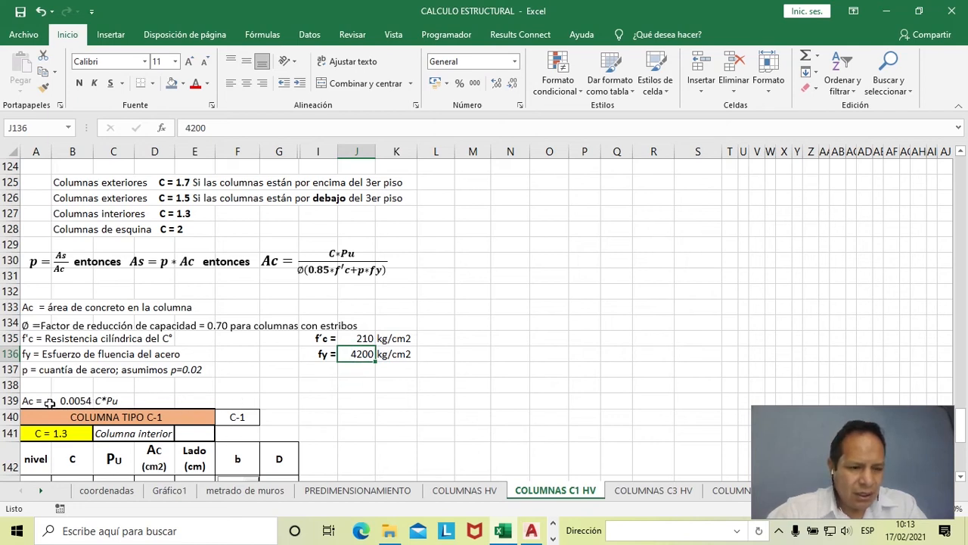
scroll(129, 384, "down", 1)
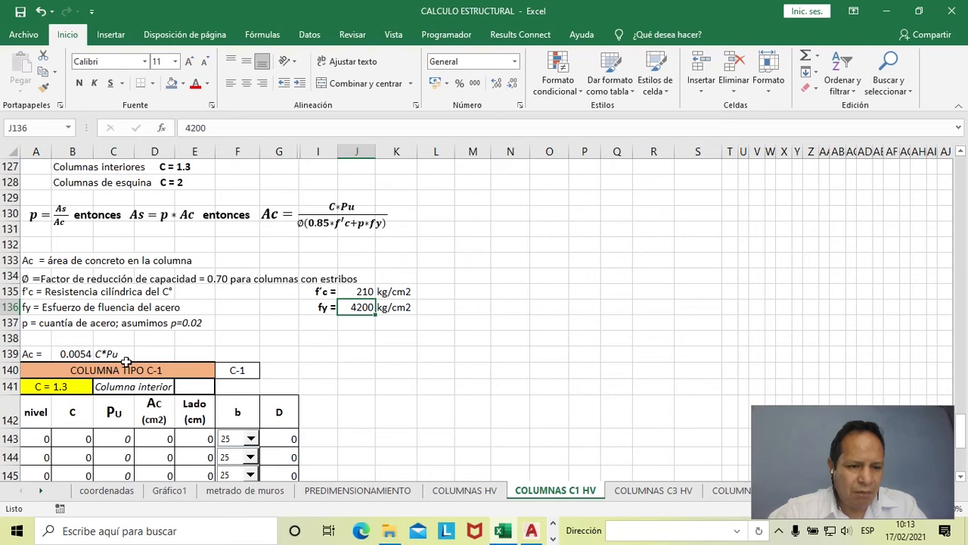
scroll(121, 366, "down", 2)
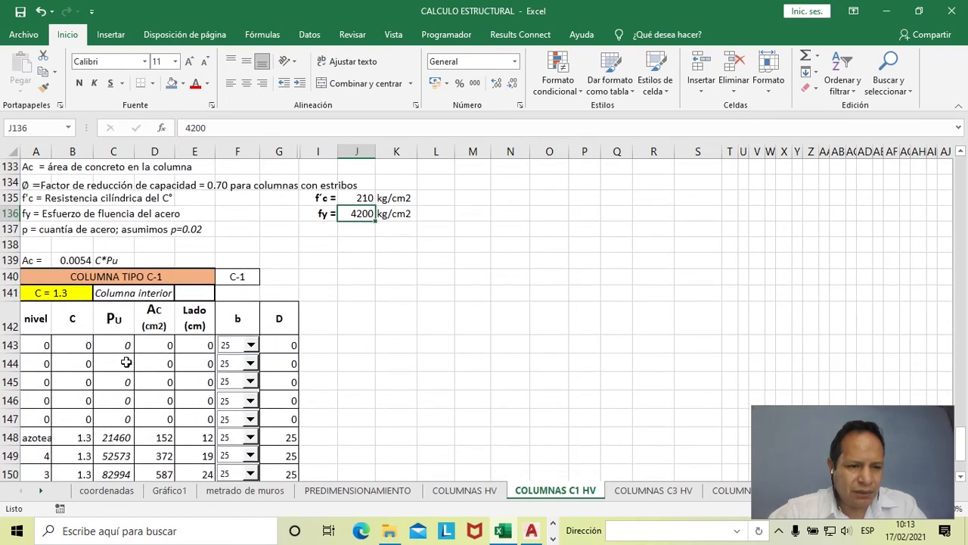
scroll(126, 362, "down", 1)
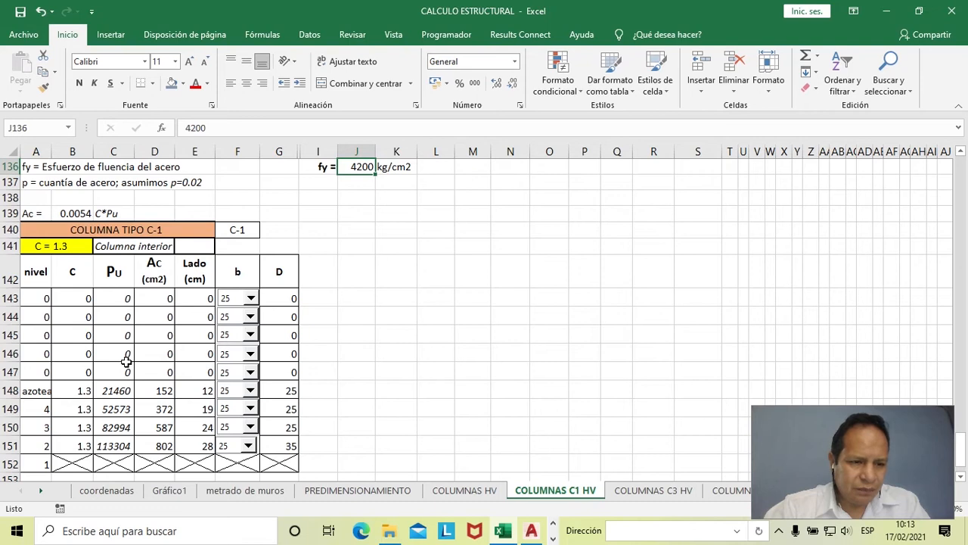
scroll(69, 326, "down", 1)
- Check the level reference formulas in A143:A152 of the COLUMNA TIPO C-1 table
left_click_drag(37, 252, 36, 417)
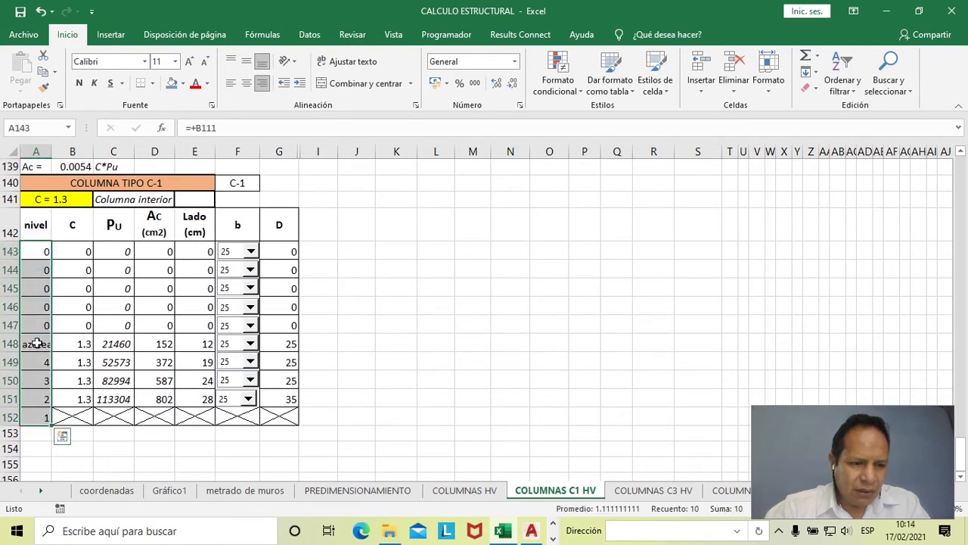
left_click(42, 416)
left_click(40, 394)
left_click(40, 382)
left_click(36, 363)
left_click(34, 344)
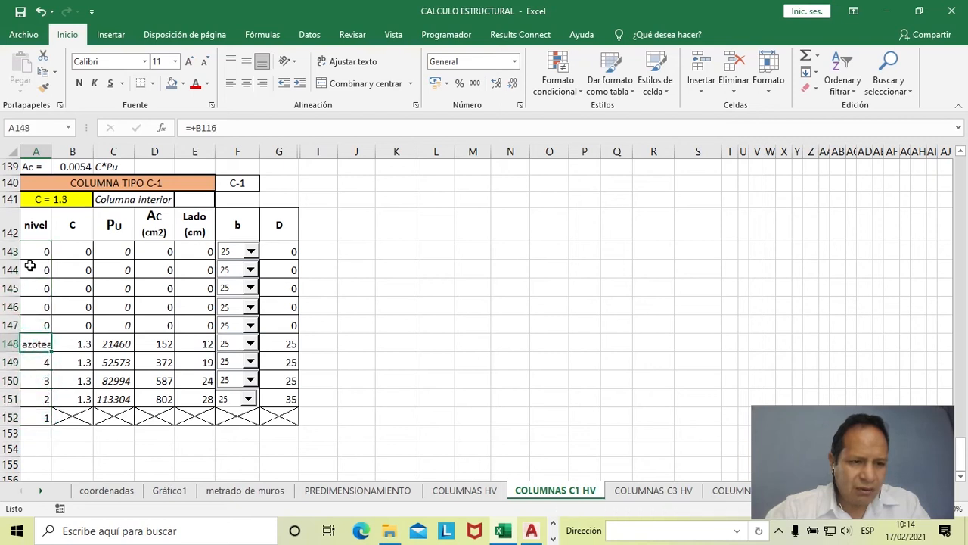
left_click_drag(38, 254, 46, 401)
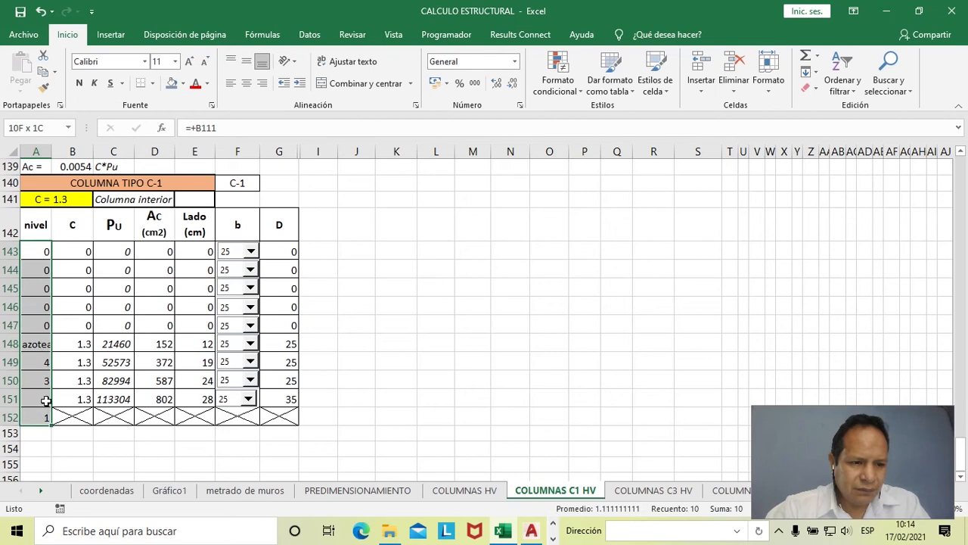
- Fill the azotea level cell A148 with light blue and extend it through the whole nivel column, A143:A152
left_click(39, 346)
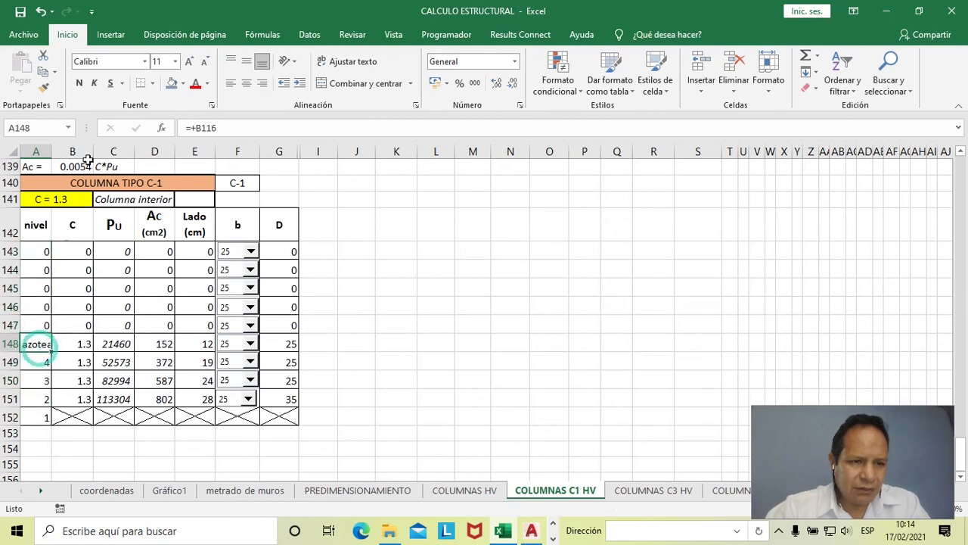
left_click(183, 86)
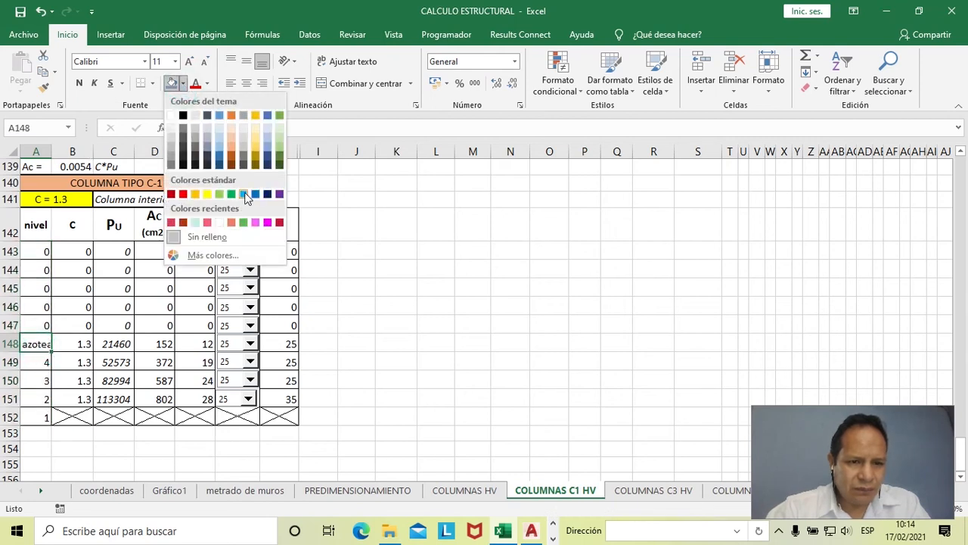
left_click(244, 194)
left_click(82, 327)
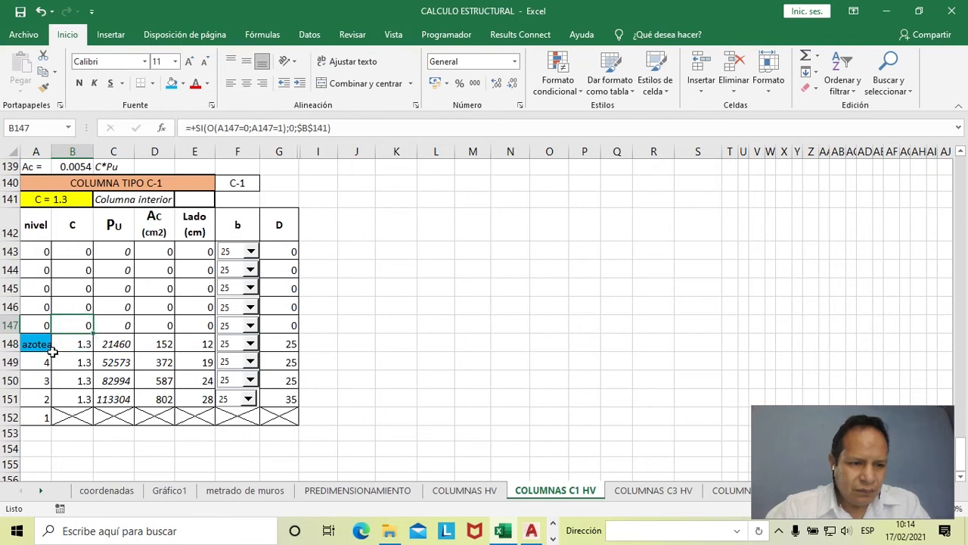
left_click(49, 347)
left_click_drag(51, 352, 52, 417)
left_click_drag(59, 280, 53, 249)
- Check the azotea C coefficient formula in B148 against the interior column coefficient listed in row 127
left_click(80, 342)
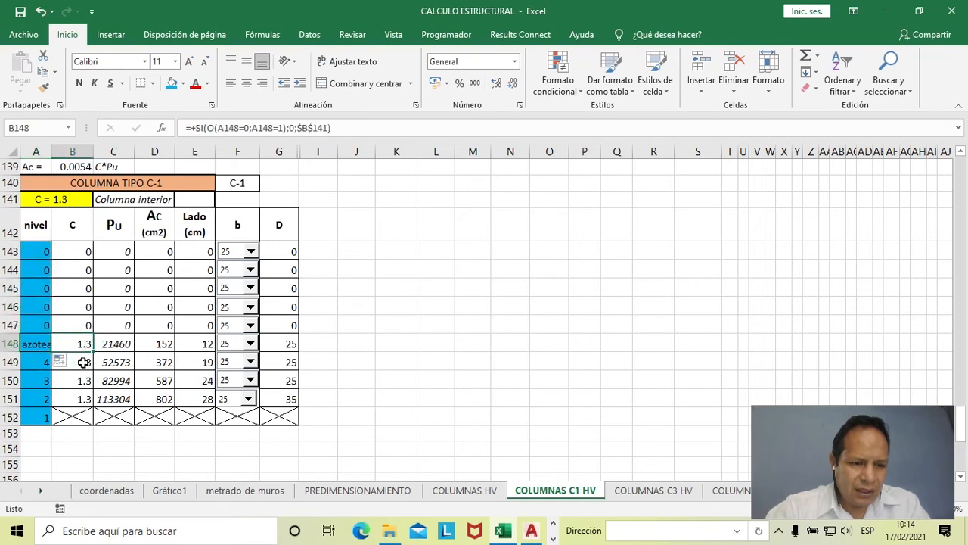
scroll(82, 344, "up", 1)
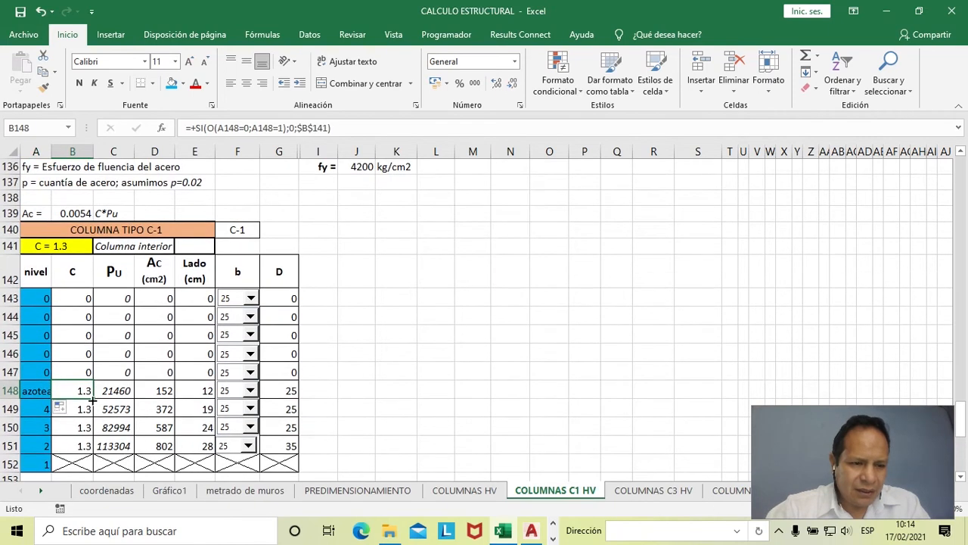
scroll(92, 385, "up", 5)
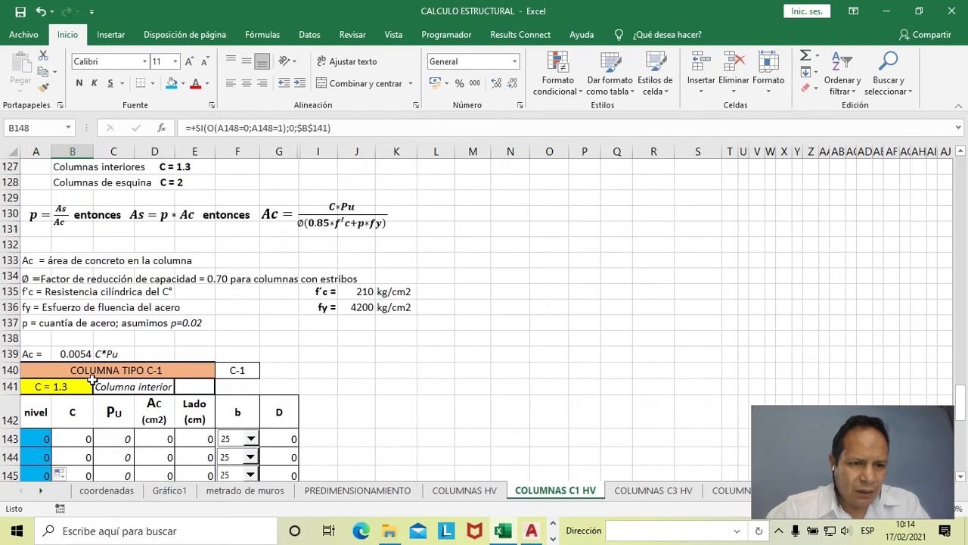
left_click_drag(39, 261, 246, 261)
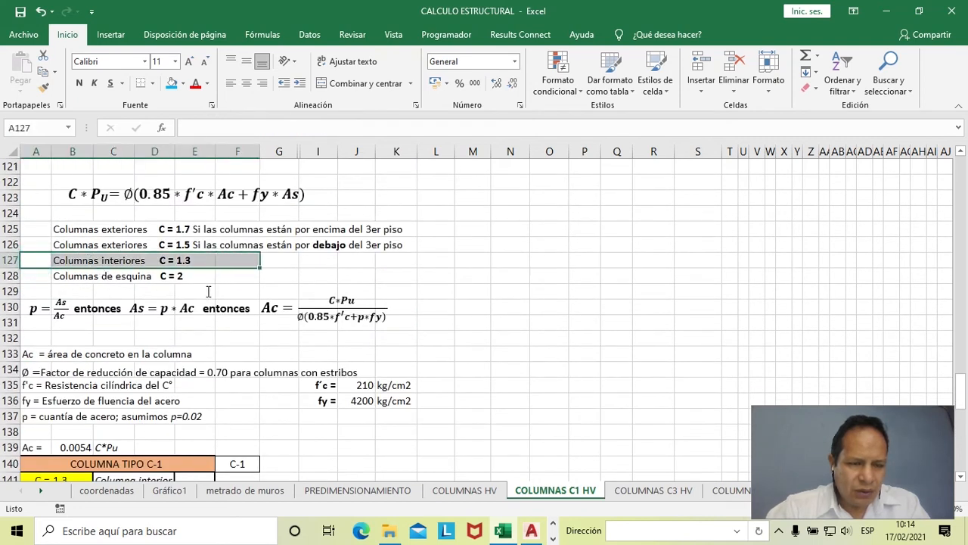
scroll(208, 291, "down", 6)
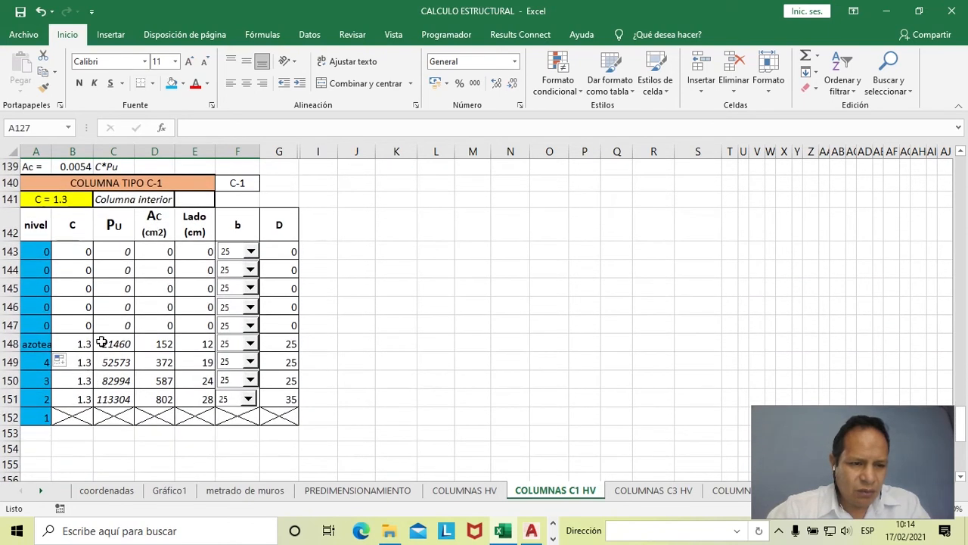
left_click(85, 342)
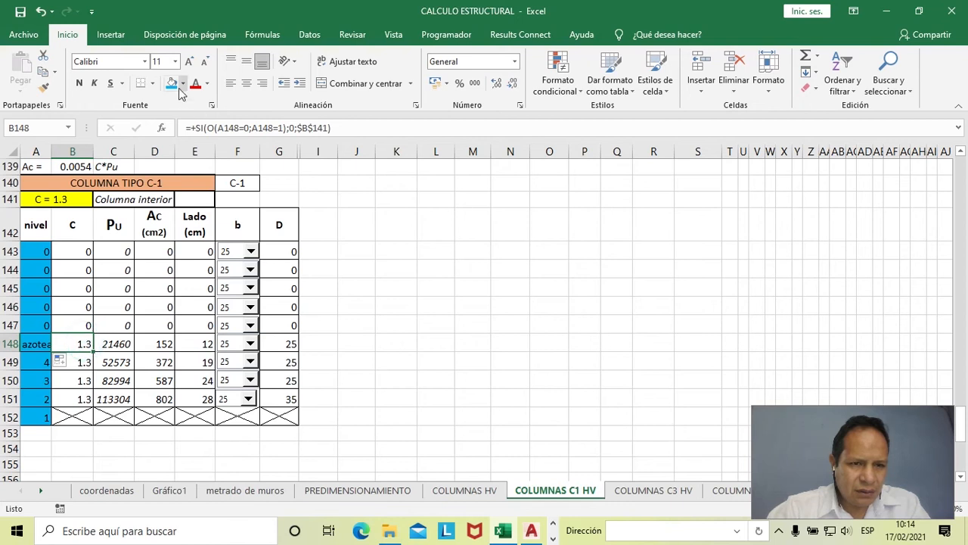
- Trace the precedents of the azotea PU value in C148 and follow the arrow to the ultimate load column of the load table
left_click(125, 268)
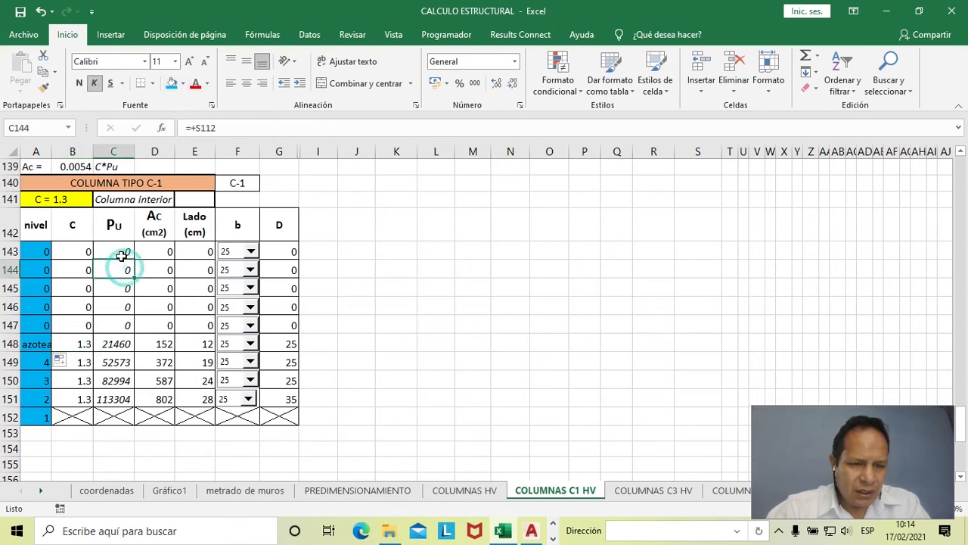
left_click(123, 347)
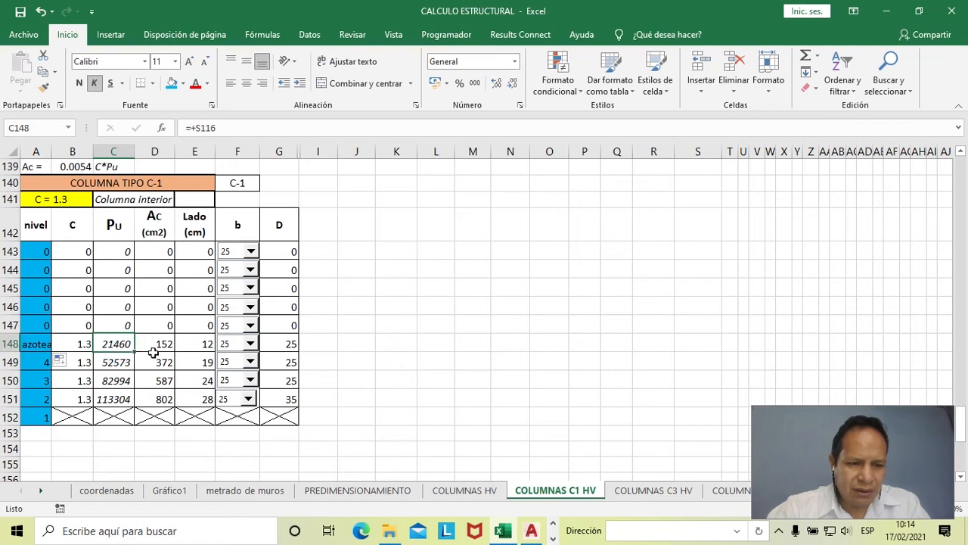
left_click(265, 38)
left_click(603, 55)
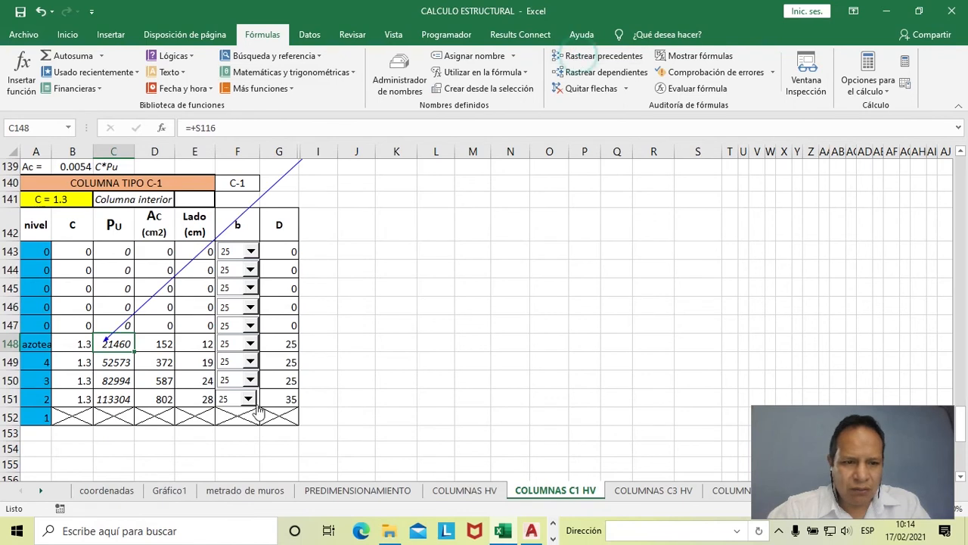
scroll(398, 345, "up", 9)
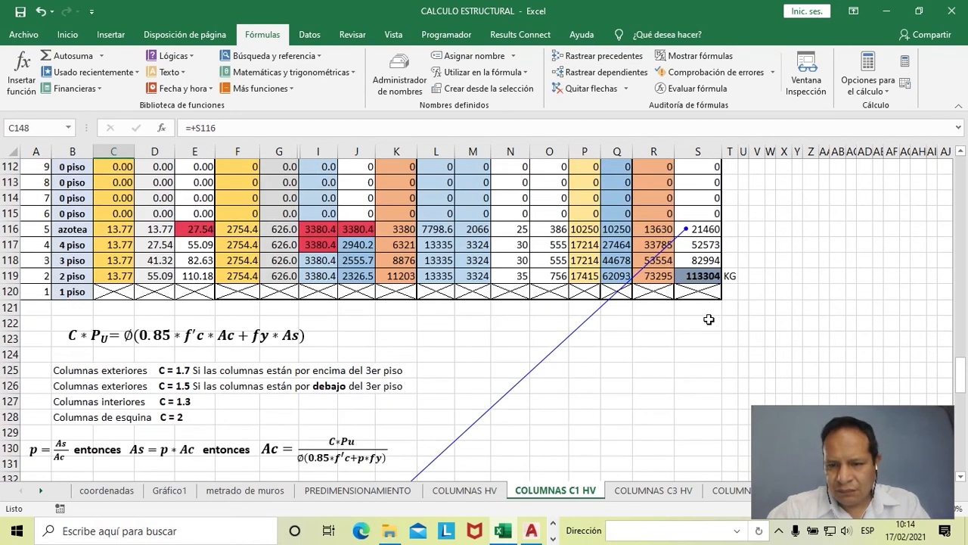
scroll(709, 320, "up", 1)
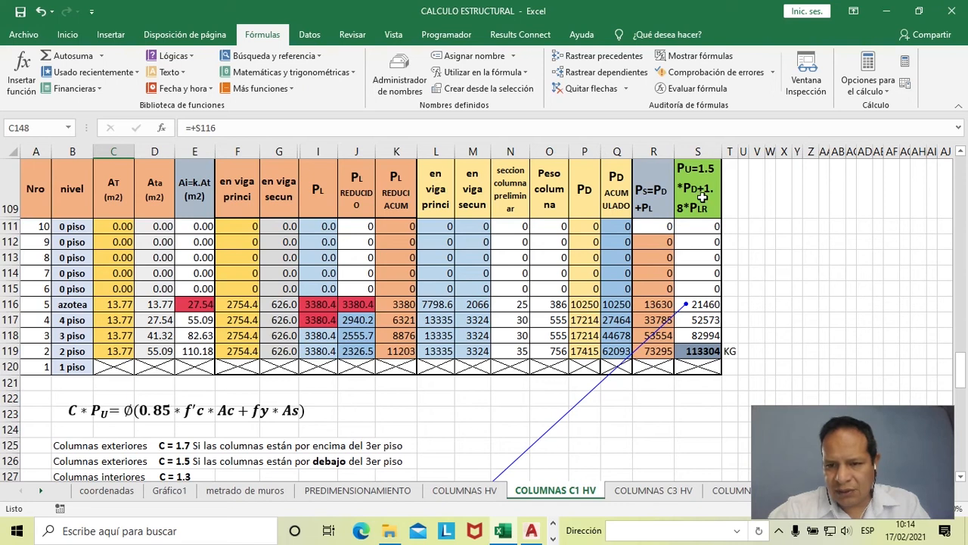
scroll(714, 273, "down", 11)
- Trace the precedents of the level 4 and level 3 PU values in C149 and C150 back to the load table
left_click(121, 313)
left_click(613, 59)
left_click(115, 333)
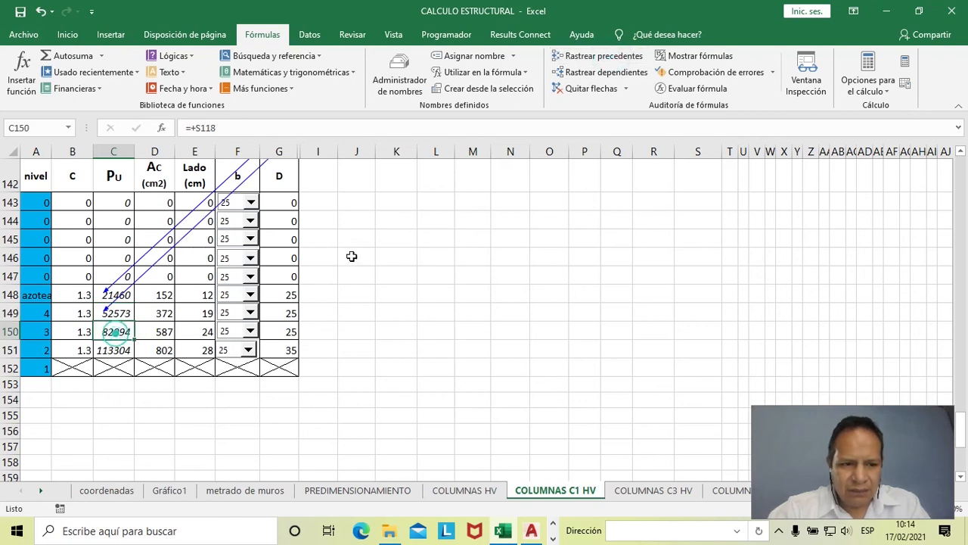
left_click(601, 56)
scroll(670, 358, "up", 8)
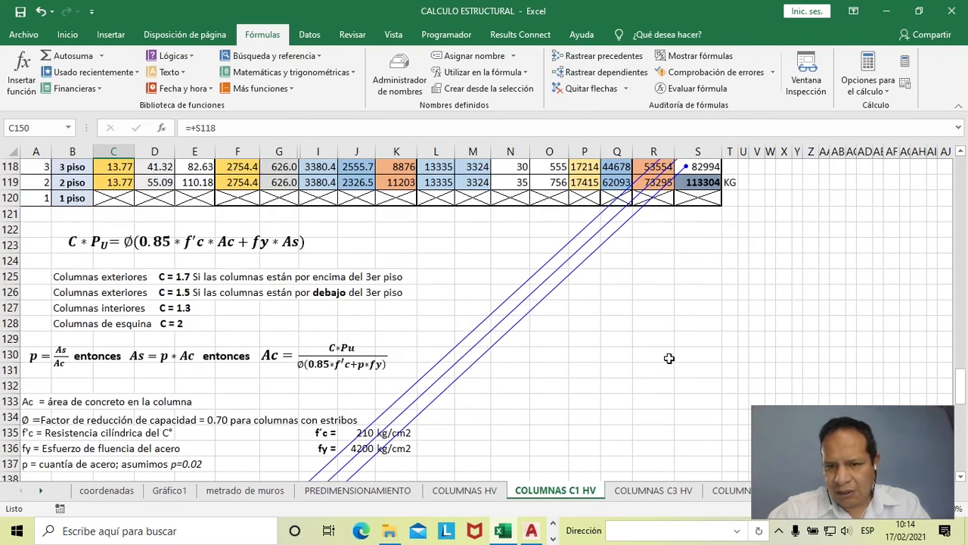
scroll(669, 358, "up", 2)
scroll(728, 339, "down", 9)
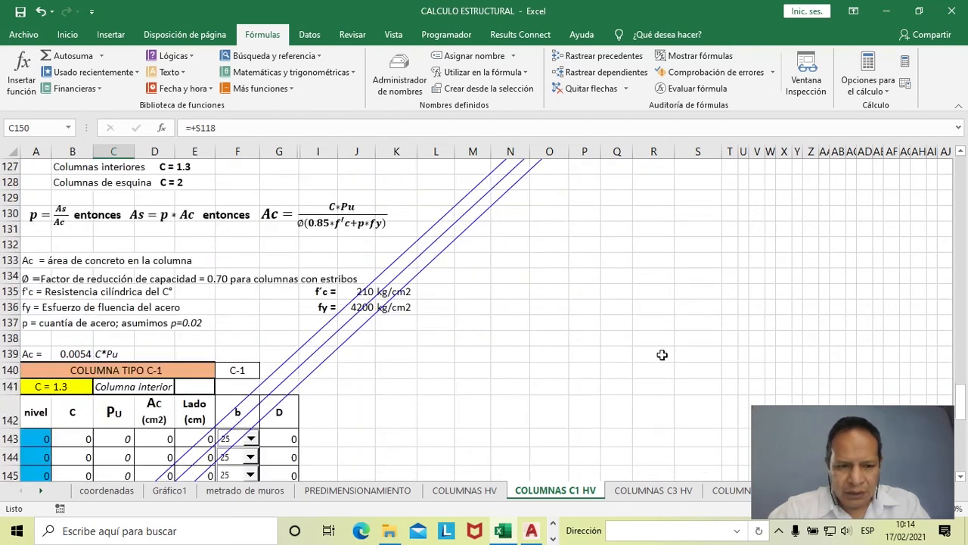
- Trace the precedents of the level 2 PU value in C151, then remove all the trace arrows
left_click(112, 397)
left_click(601, 56)
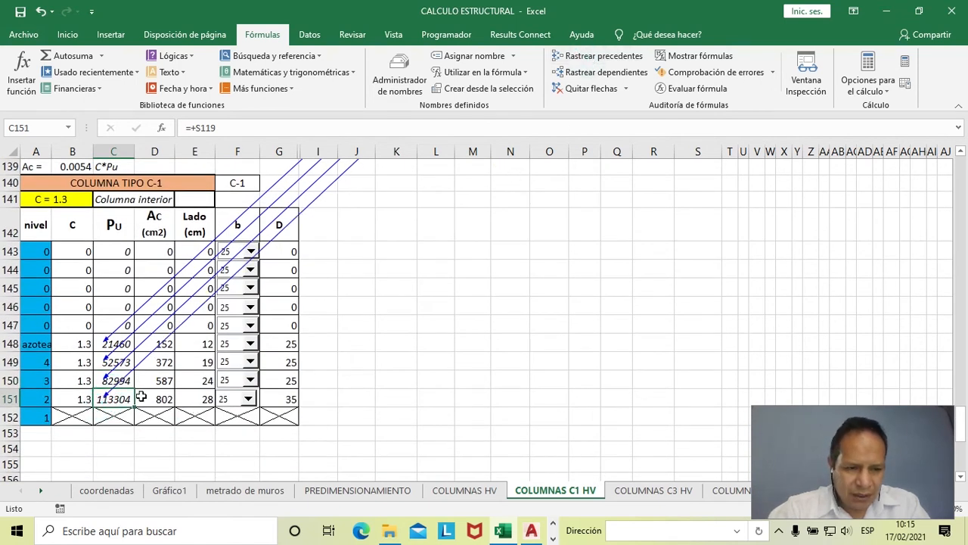
left_click(587, 88)
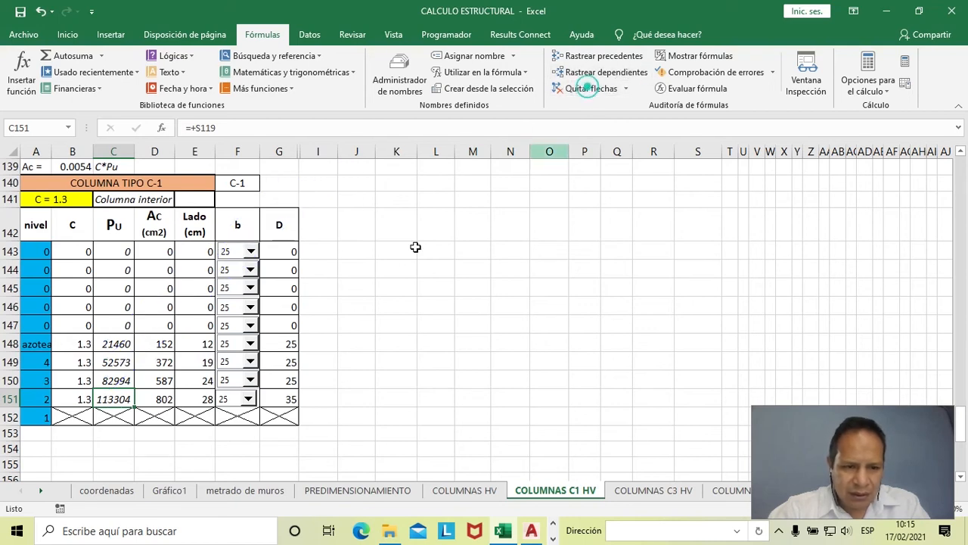
- Review the PU formulas for the azotea and levels 4, 3 and 2 in C148:C151
left_click(119, 345)
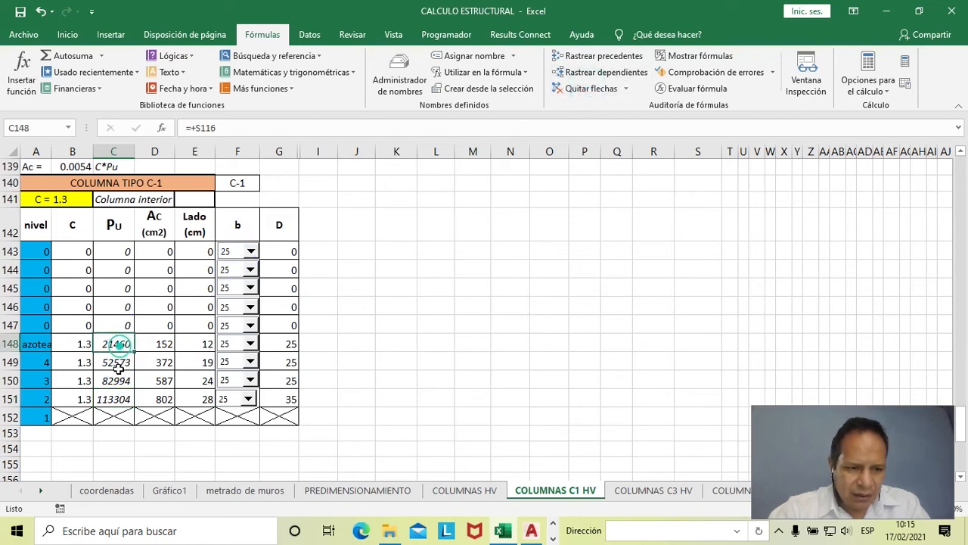
left_click(117, 363)
left_click(118, 381)
left_click(118, 405)
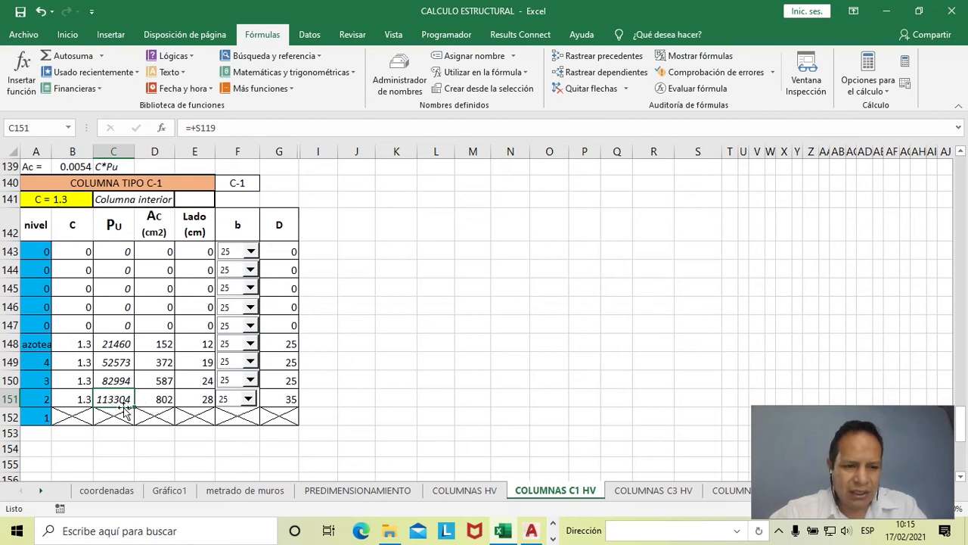
scroll(125, 413, "up", 1)
left_click(118, 390)
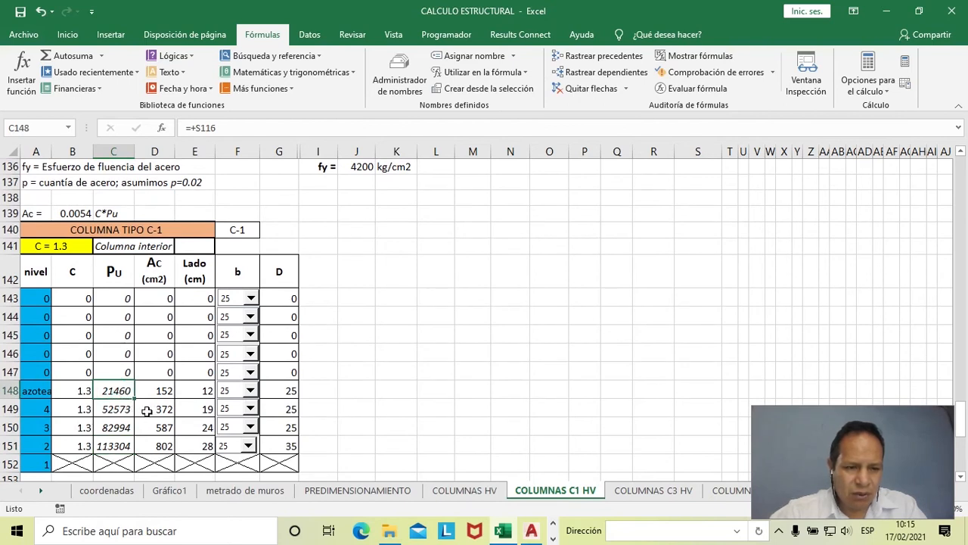
scroll(173, 410, "down", 1)
scroll(168, 397, "up", 1)
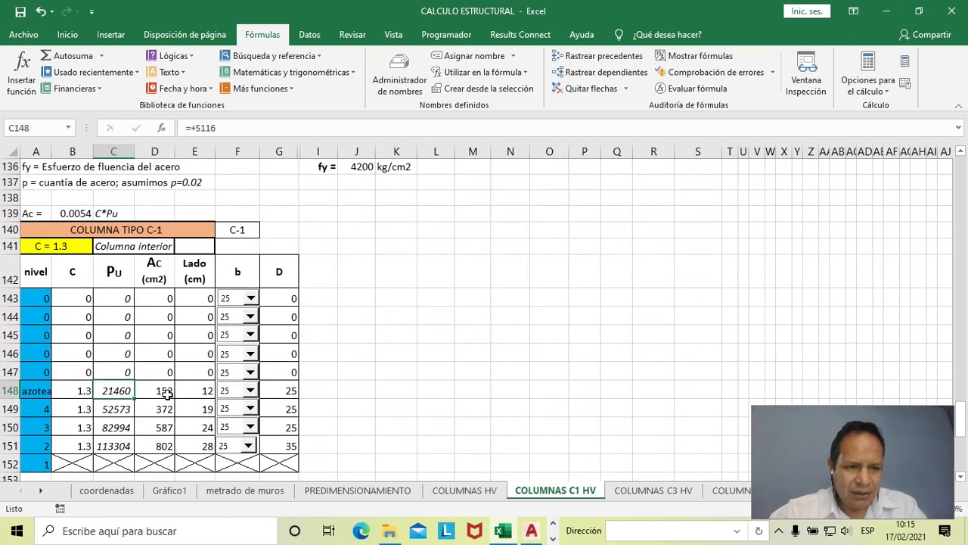
- Fill the Ac equation cells A139:C139 with the light orange used by the COLUMNA TIPO C-1 title
left_click_drag(28, 213, 125, 214)
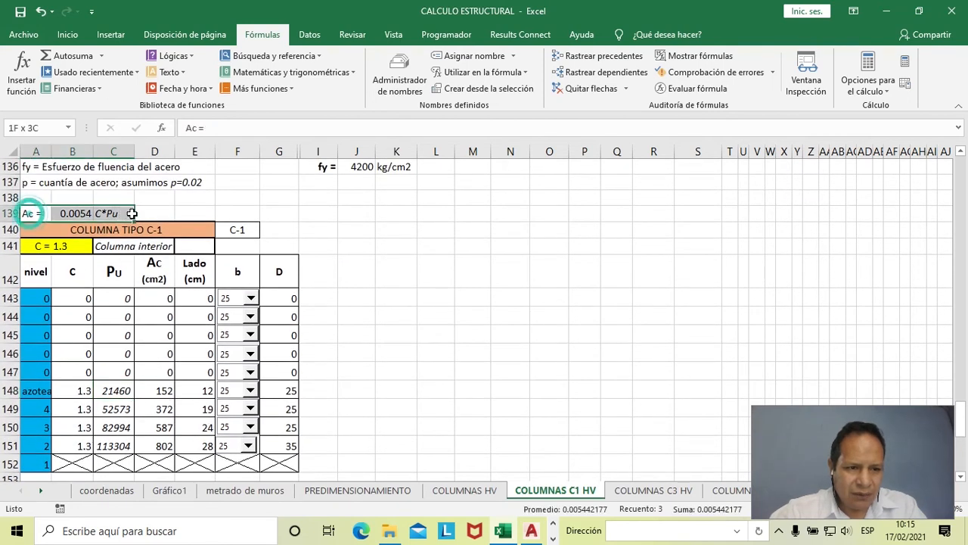
left_click(67, 34)
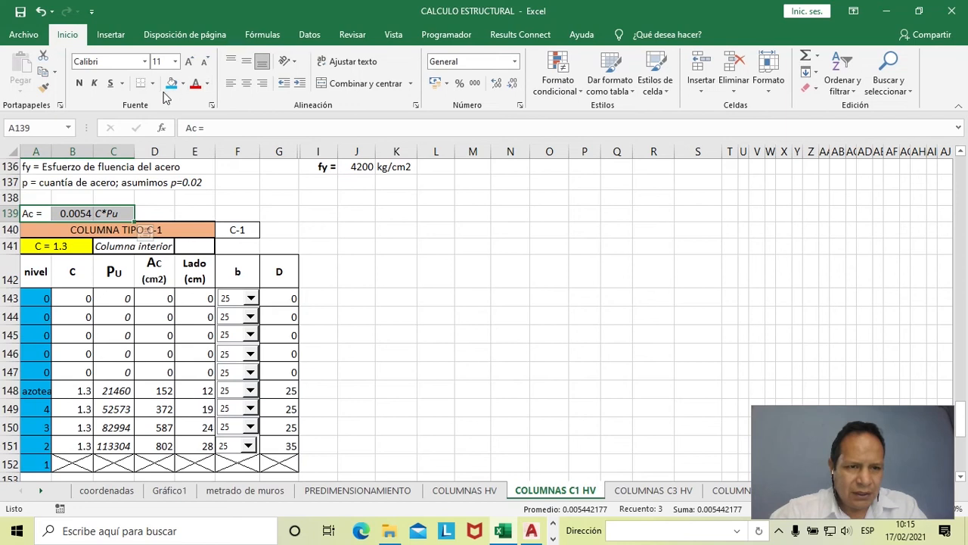
left_click(183, 83)
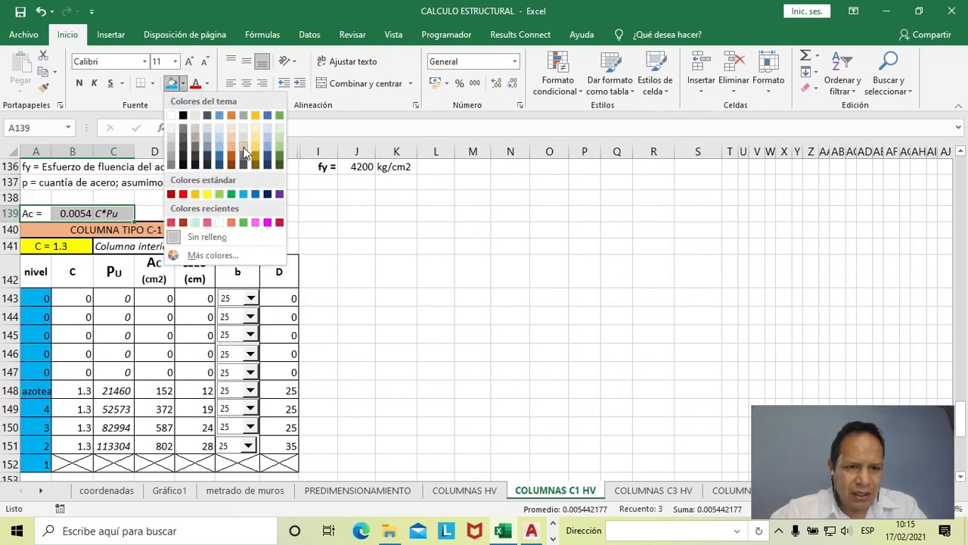
left_click(231, 142)
left_click(185, 277)
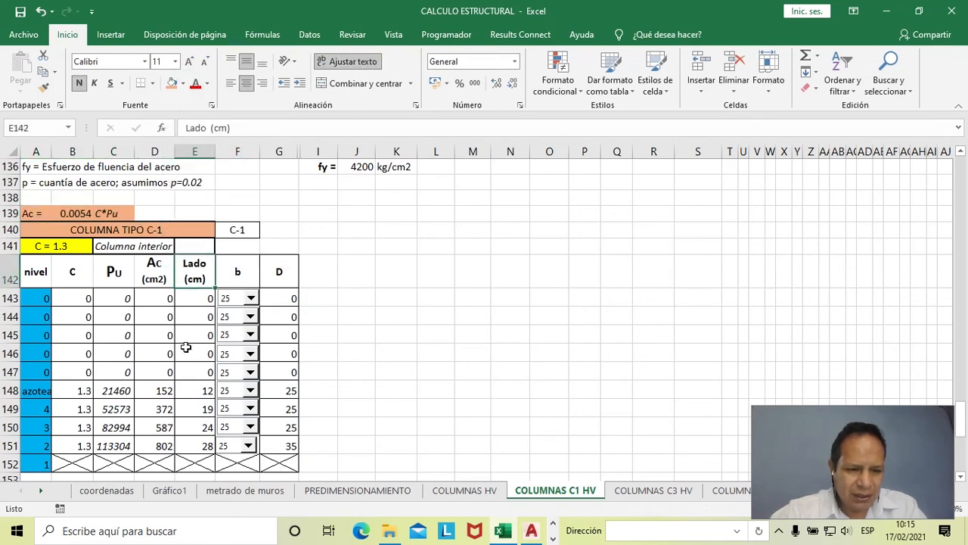
- Check the Ac formulas in D148:D151 against the Ac equation in row 139
scroll(168, 391, "down", 1)
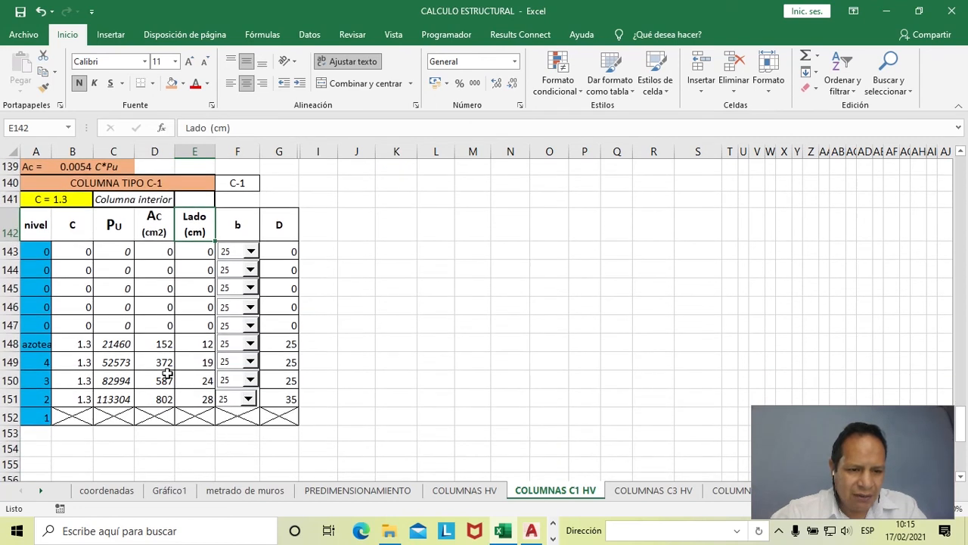
left_click(158, 342)
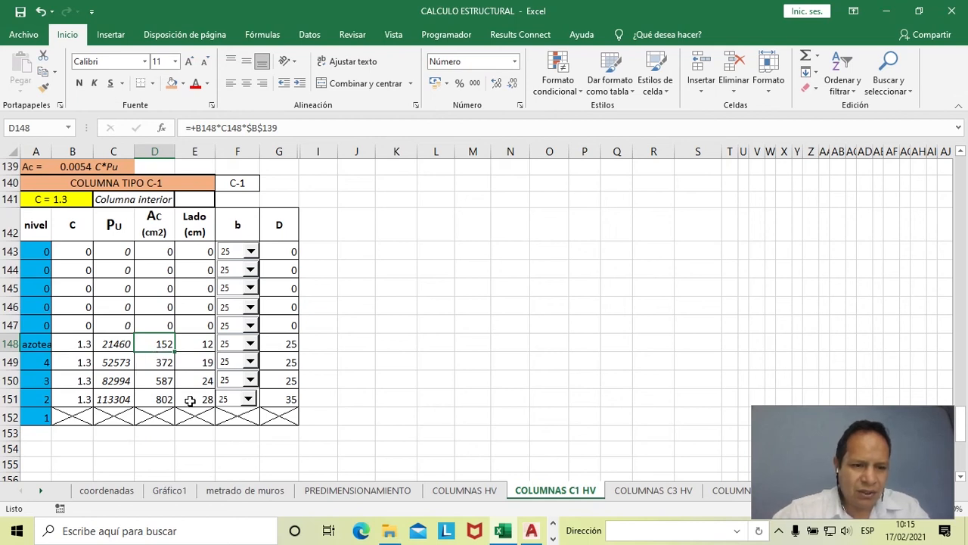
left_click(161, 362)
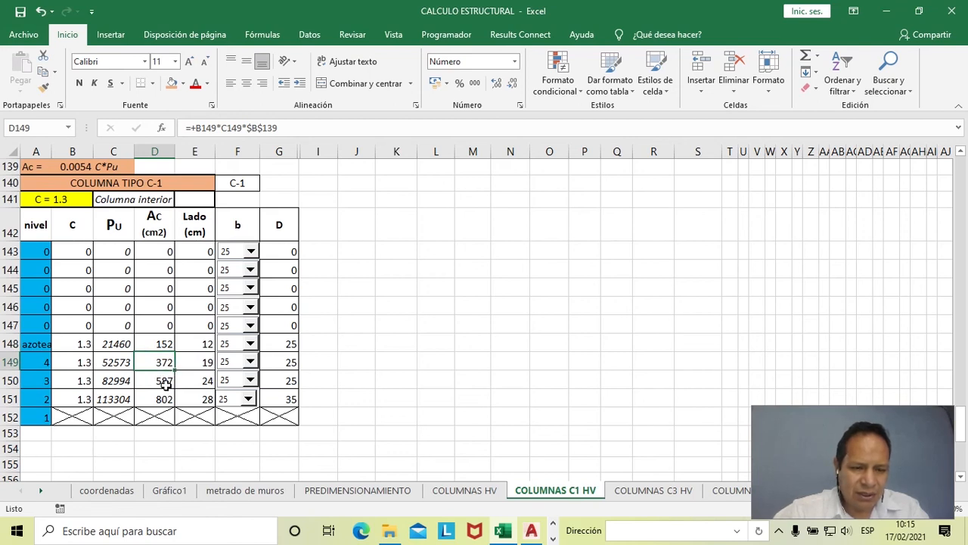
left_click(167, 382)
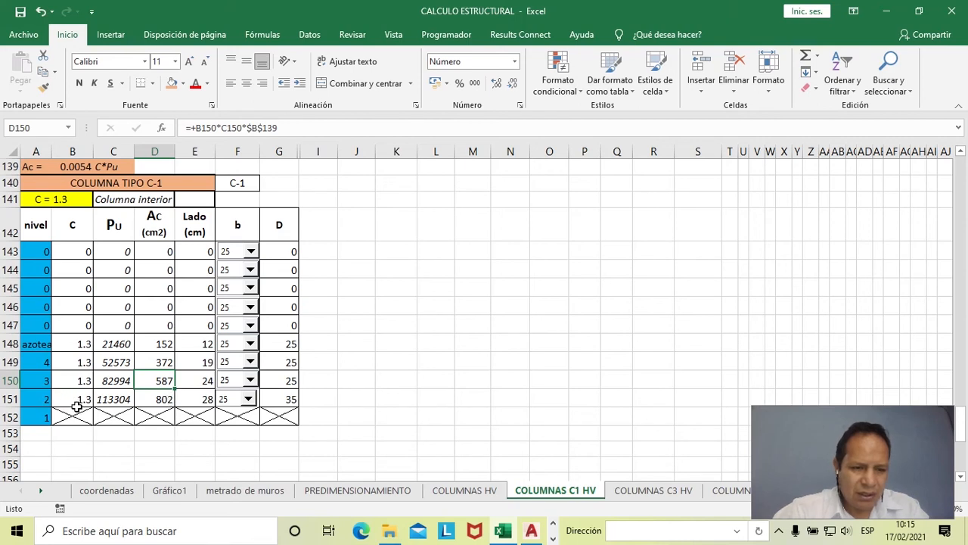
left_click(162, 401)
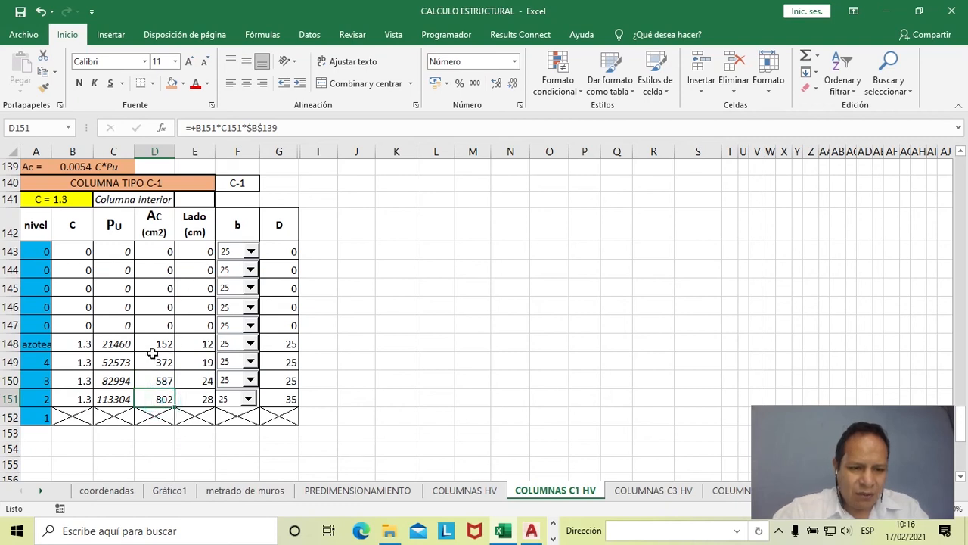
- Inspect the azotea Lado formula in E148 and its Ac value in D148, placing the Calculator beside the table
left_click(195, 344)
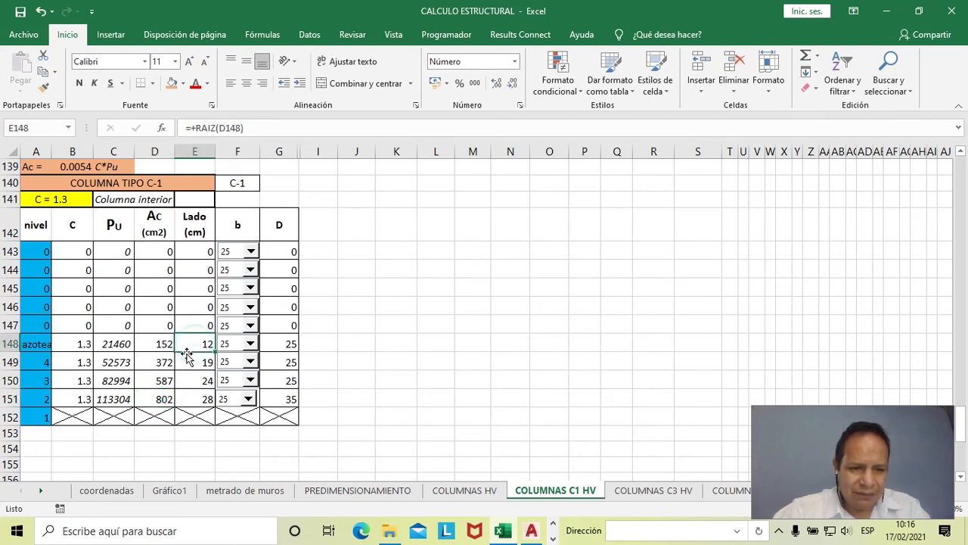
key("alt+Tab")
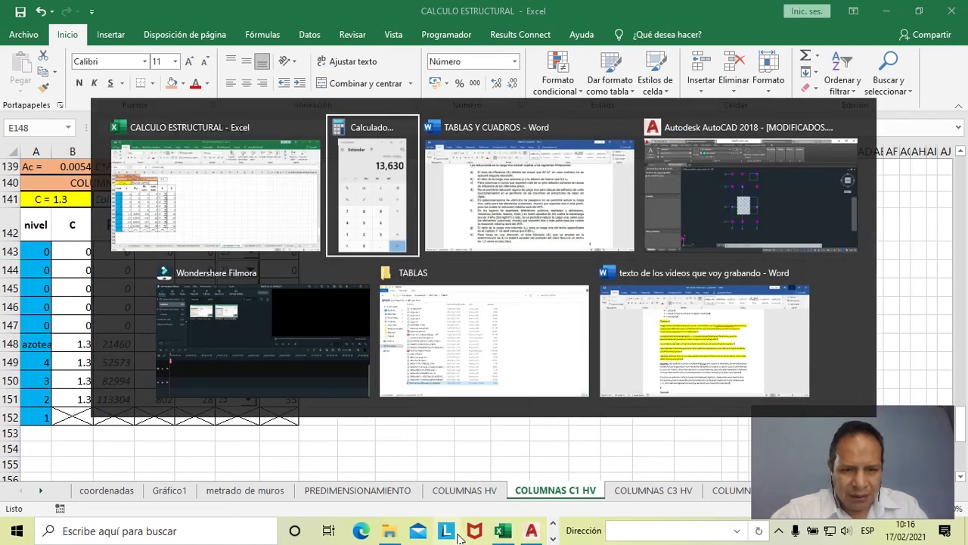
left_click(383, 239)
left_click_drag(785, 112, 516, 124)
left_click(161, 346)
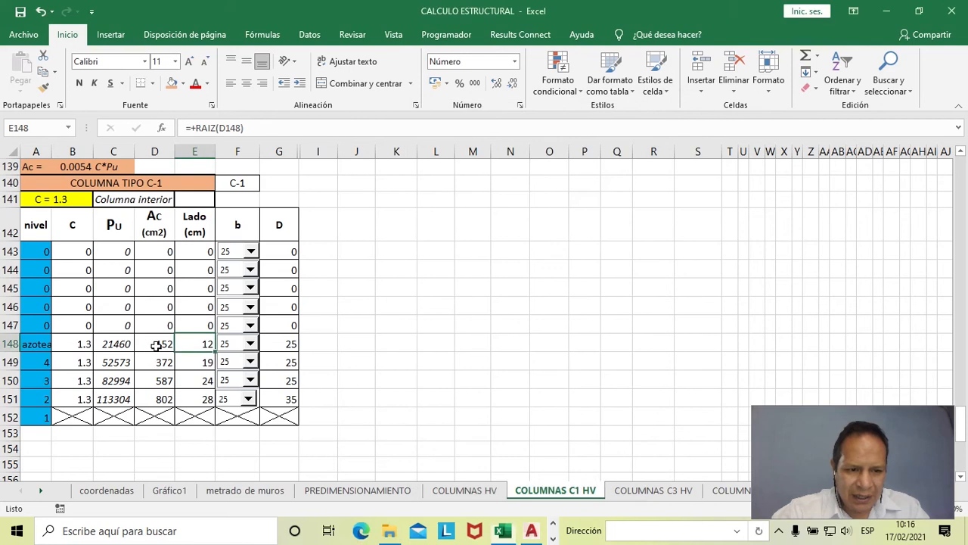
left_click(169, 353)
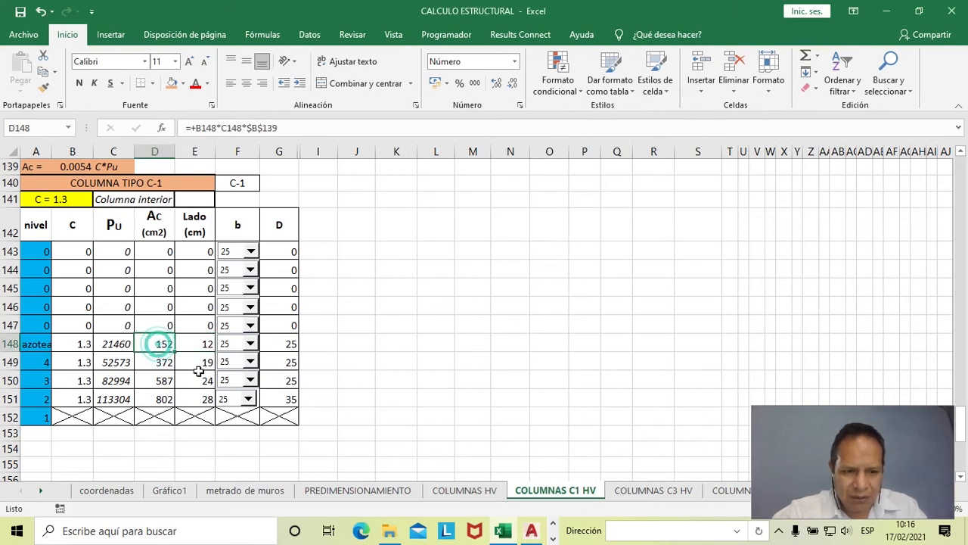
- Switch to the Calculator, compute the square root of 152, and compare it with the azotea Lado in E148
key("alt+Tab")
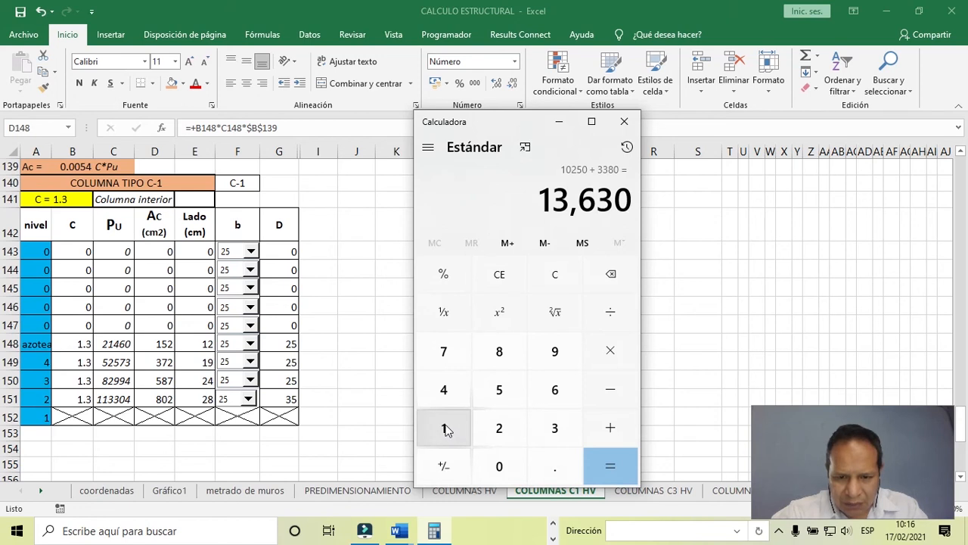
left_click(446, 429)
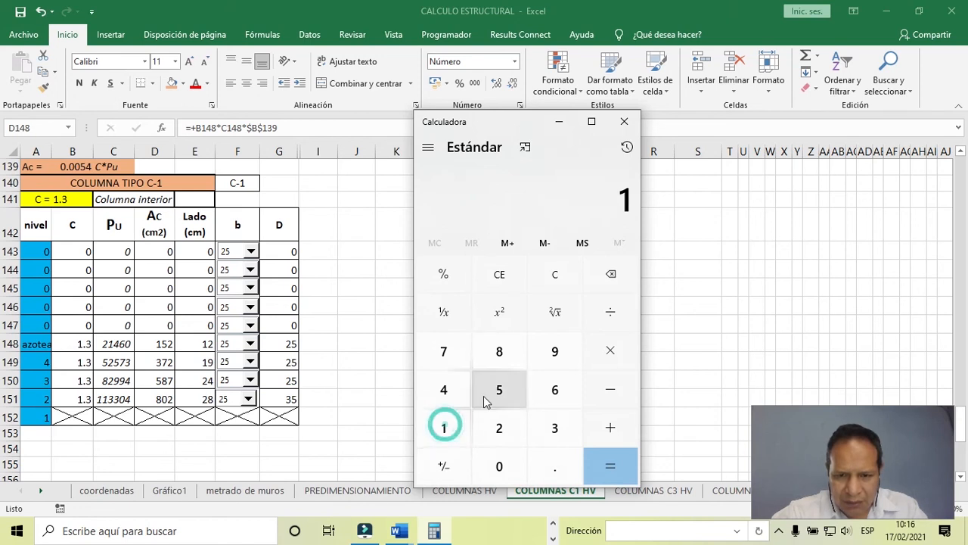
left_click(562, 314)
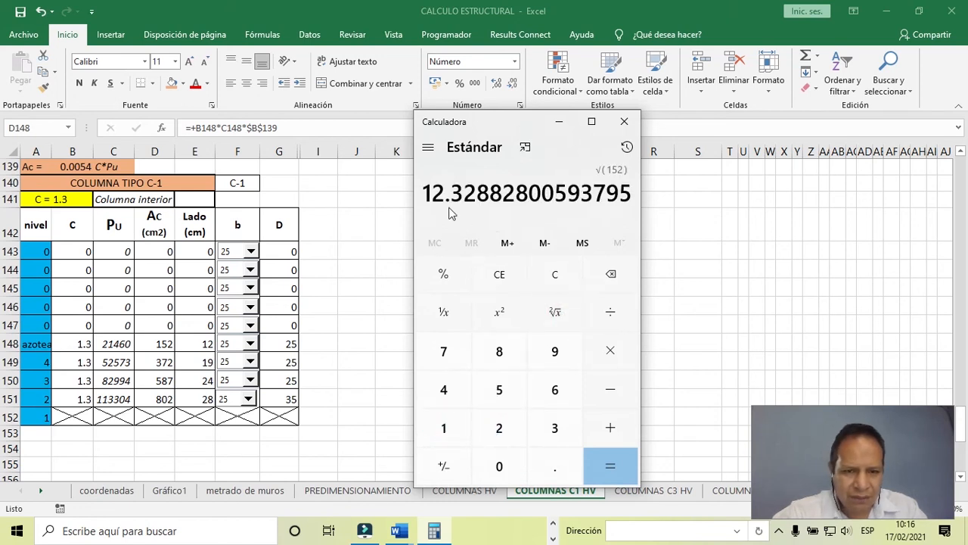
left_click(198, 346)
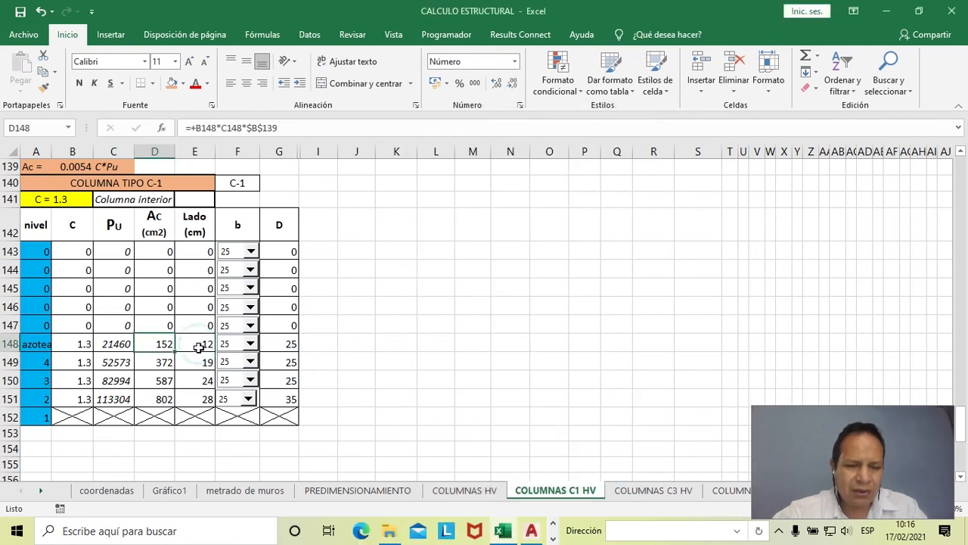
left_click(198, 346)
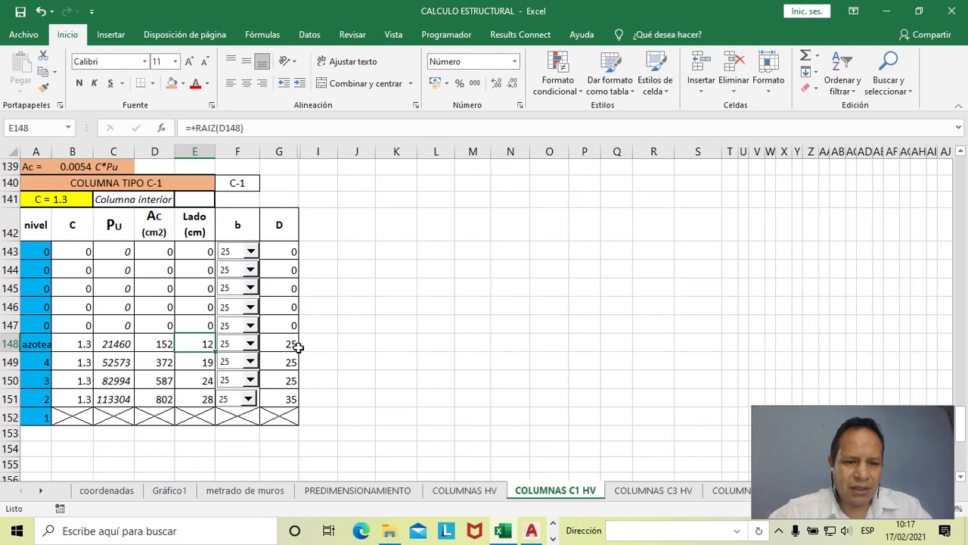
- Check the Lado formulas in E149 and E150 and choose 25 as the b dimension for levels 4 and 3
left_click(160, 363)
left_click(199, 361)
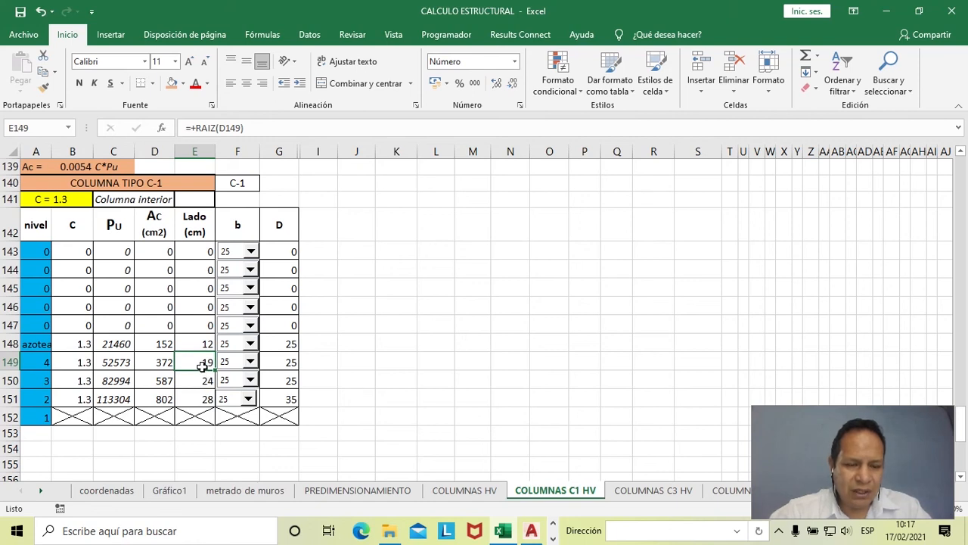
left_click(251, 364)
left_click(238, 380)
left_click(199, 381)
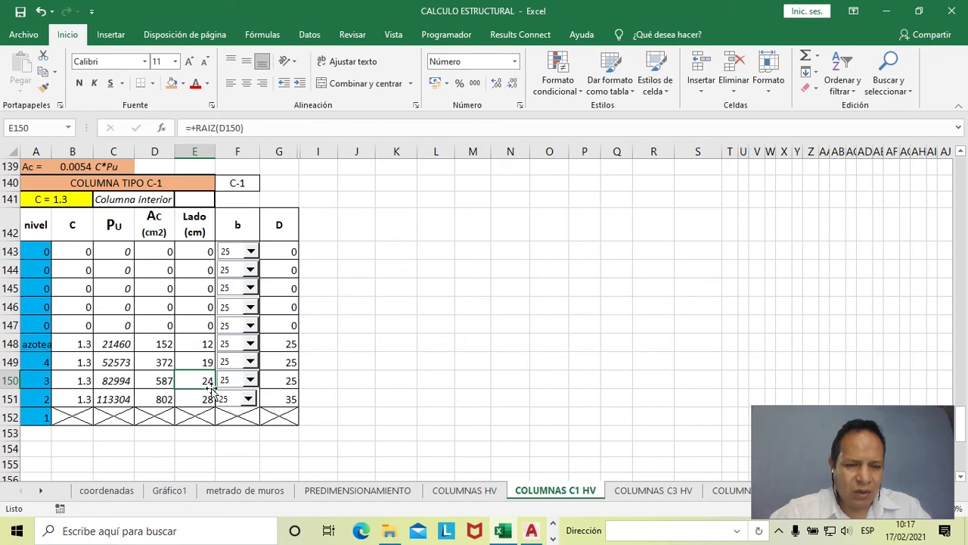
left_click(247, 396)
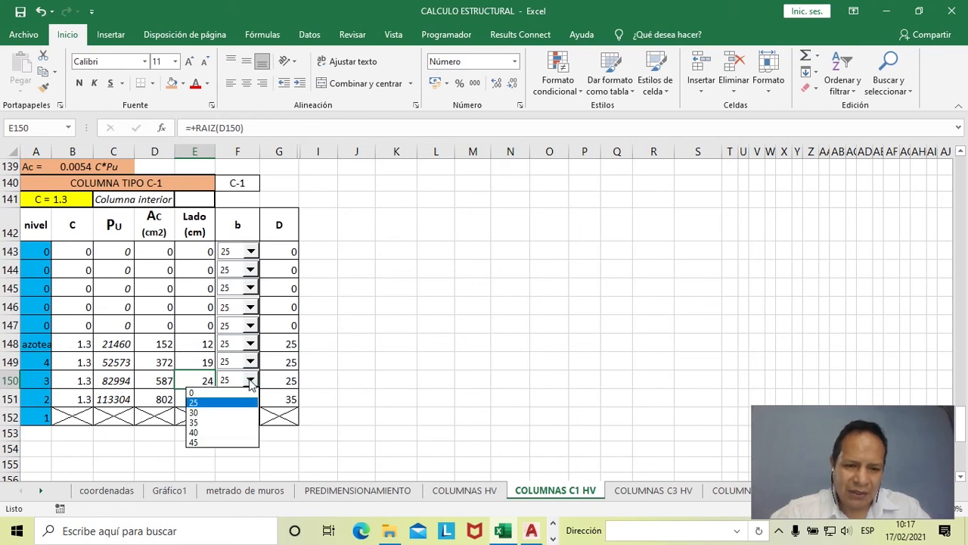
left_click(217, 405)
- Check the level 2 Lado formula in E151 and try b values of 30 and 25, comparing the D dimension
left_click(200, 401)
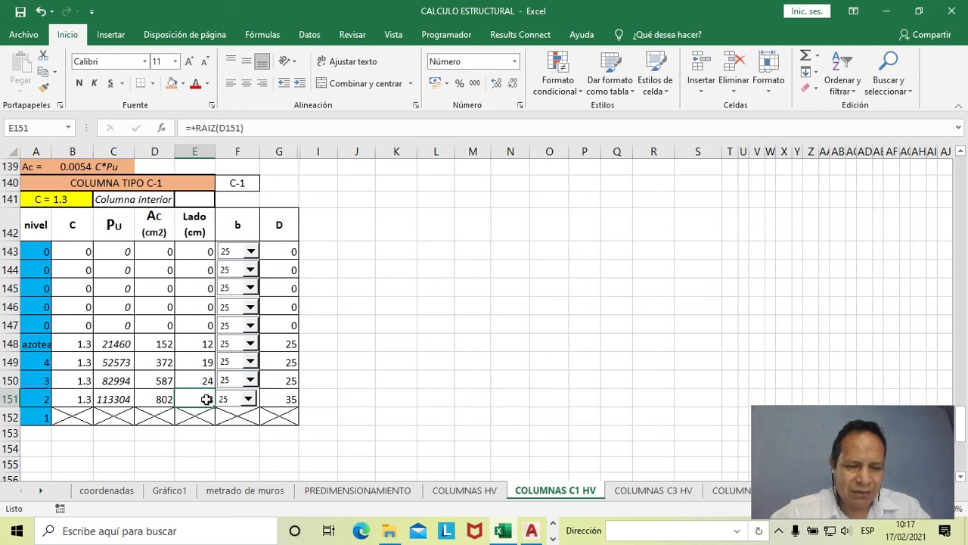
left_click(249, 400)
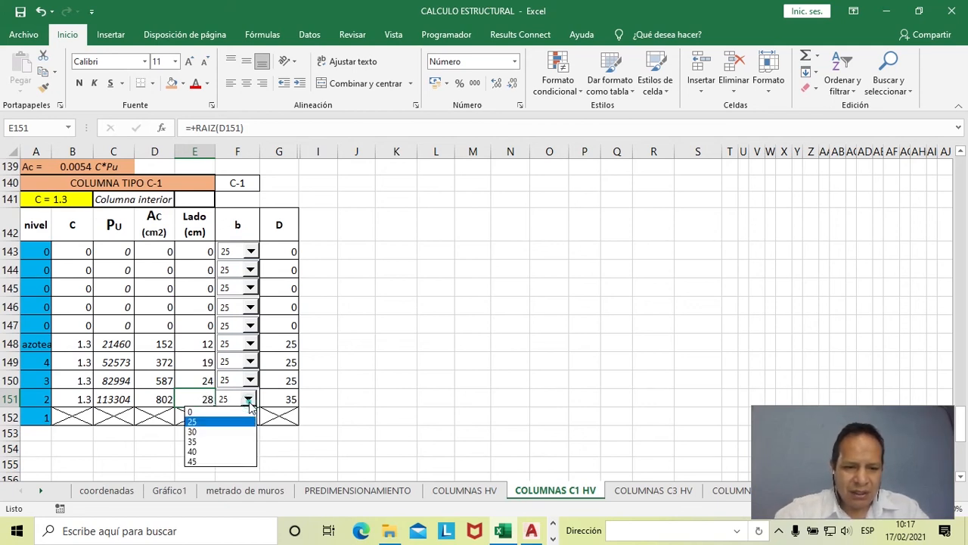
left_click(221, 433)
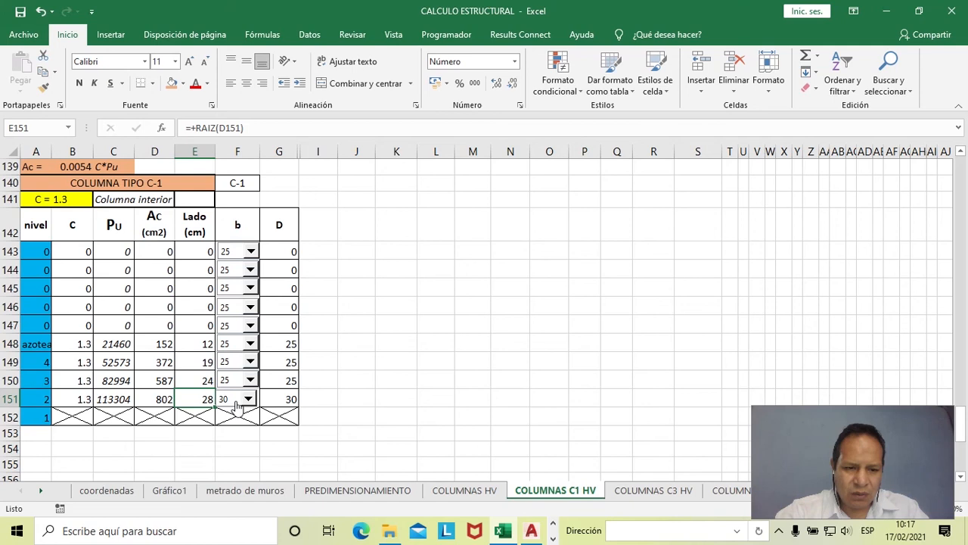
left_click(249, 400)
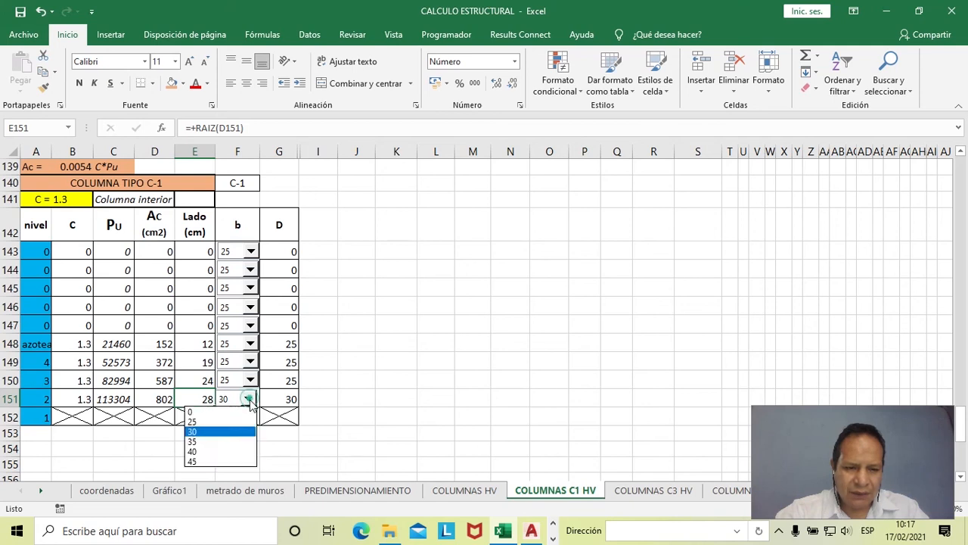
left_click(216, 421)
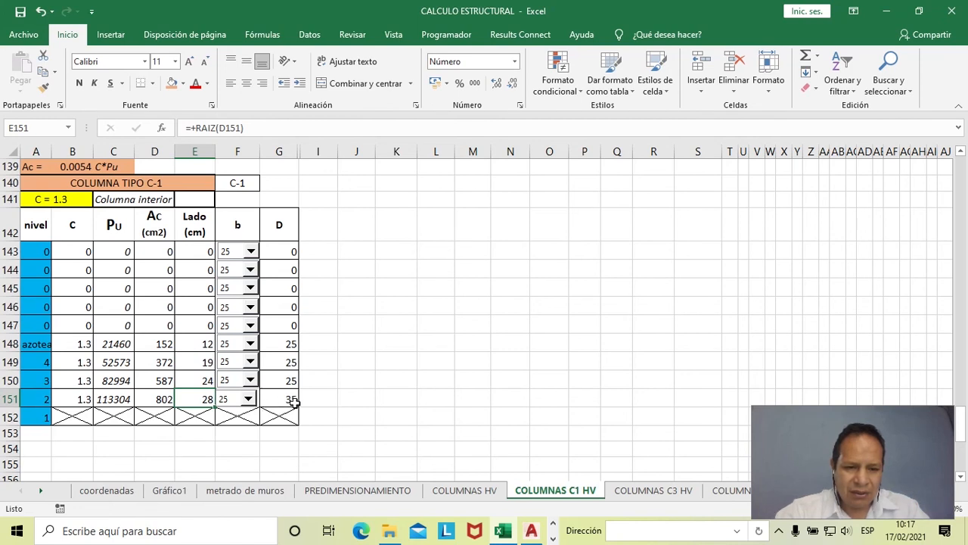
left_click(249, 399)
left_click(205, 432)
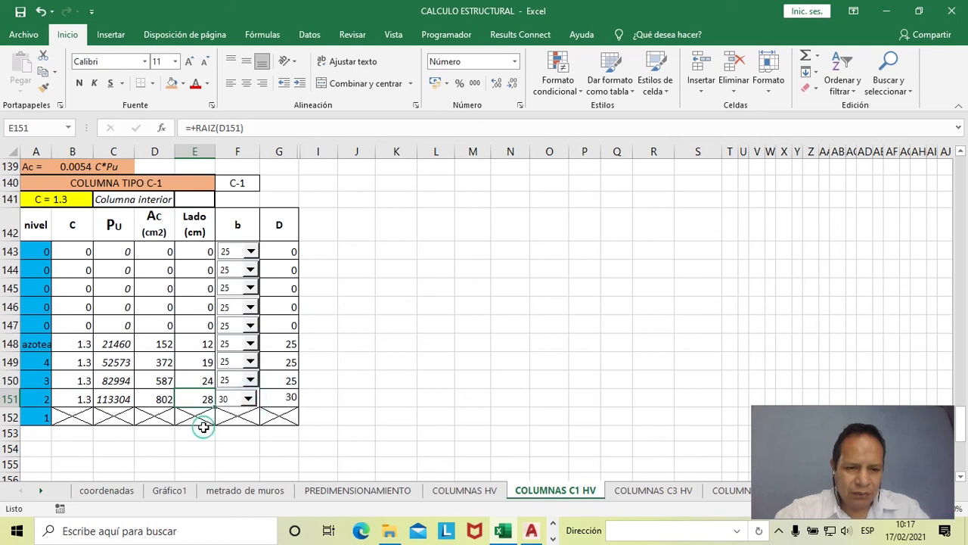
- Set the b dimension of the level 2 column to 35
left_click(249, 398)
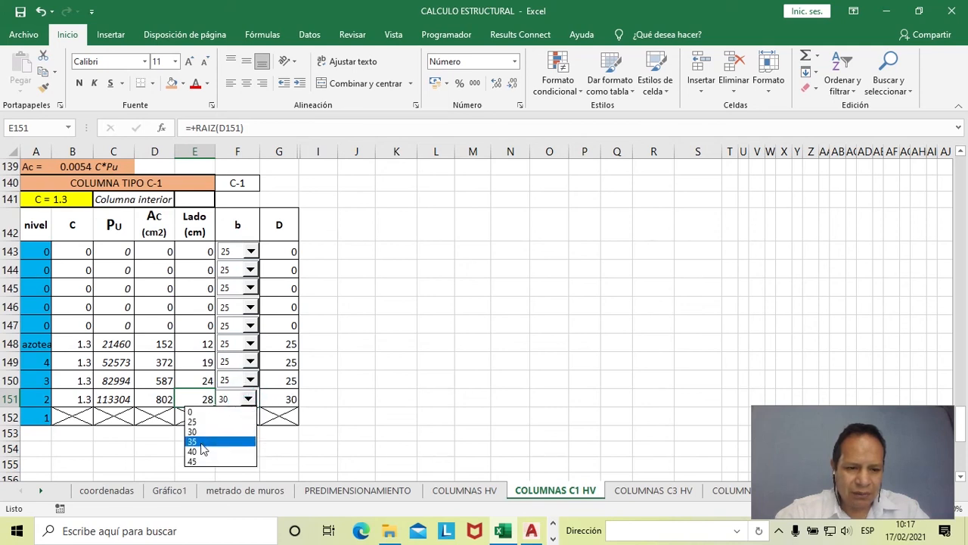
left_click(215, 441)
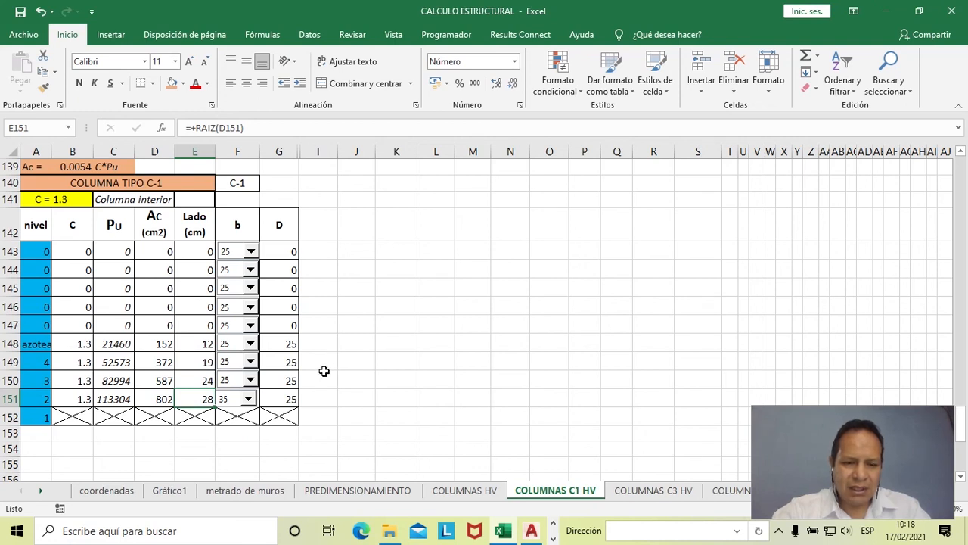
scroll(324, 370, "down", 1)
scroll(324, 371, "up", 1)
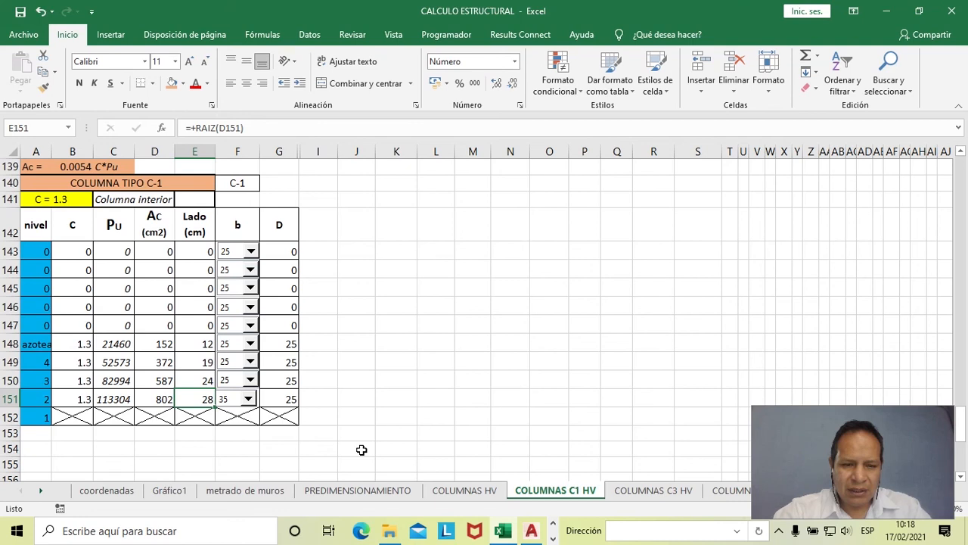
- Switch to the drawing open in AutoCAD 2018
mouse_move(519, 541)
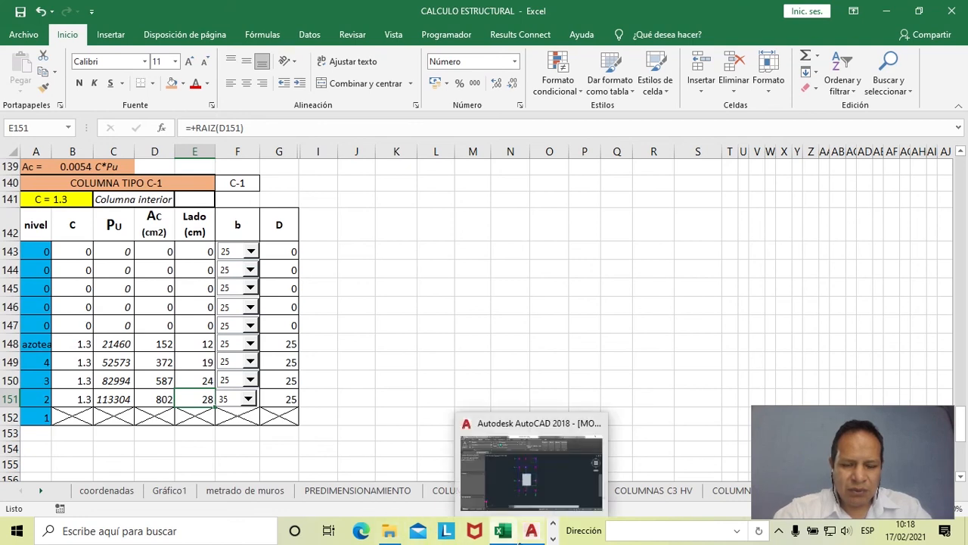